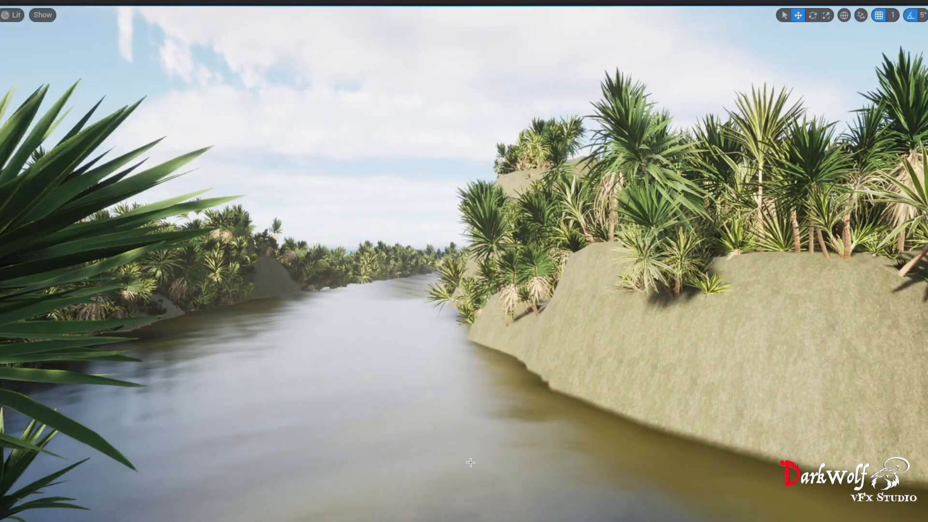
{"action": "right_click_drag", "start_coordinate": [842, 390], "coordinate": [830, 360]}
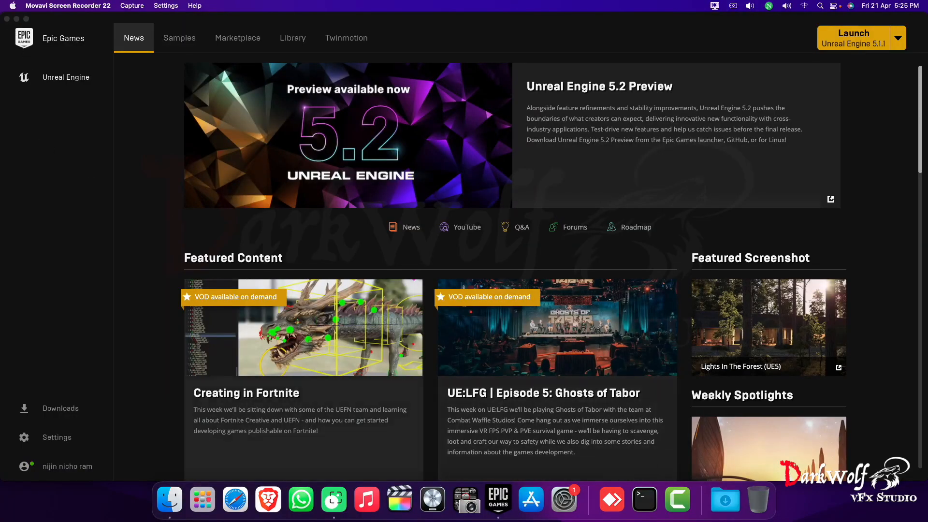
- Open the Speed6600 project from the Epic Games Launcher library
{"action": "left_click", "coordinate": [307, 248]}
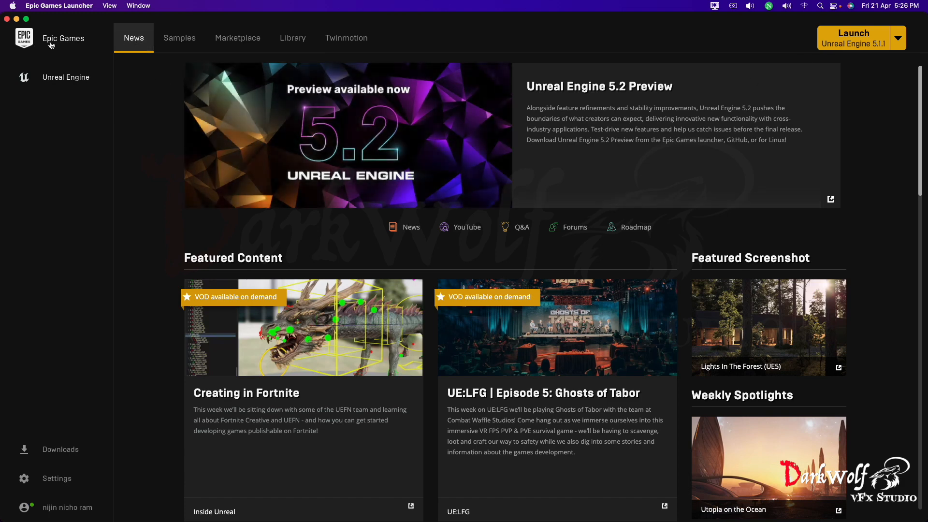
{"action": "left_click", "coordinate": [291, 39]}
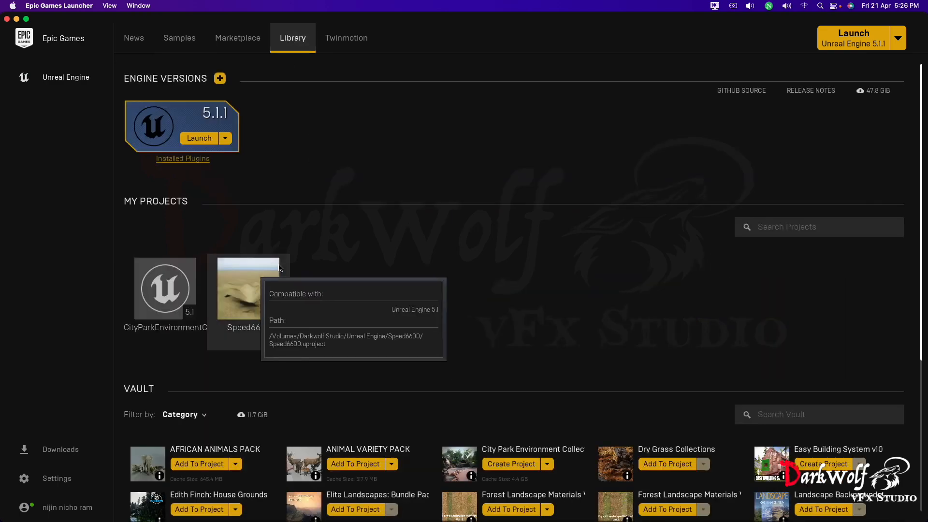
{"action": "double_click", "coordinate": [249, 288]}
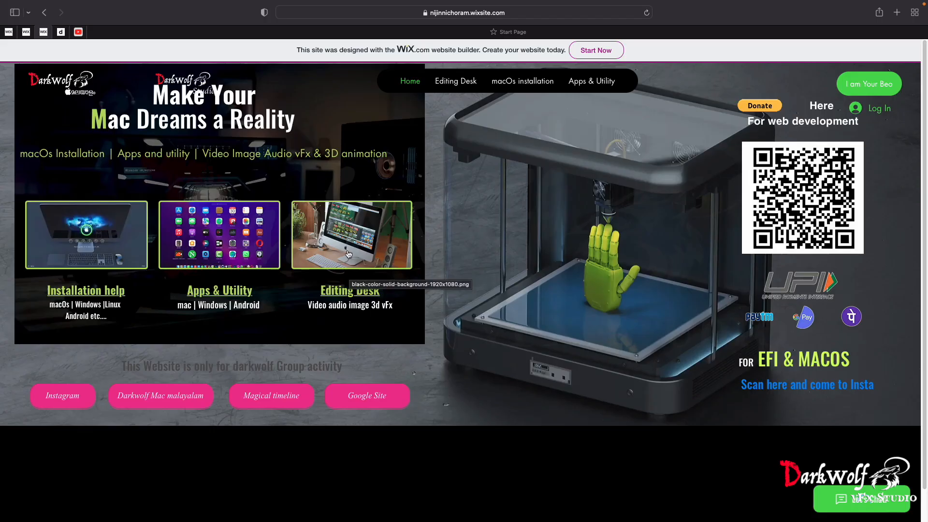
- In Safari, view the website's Editing Desk page and follow its link to the Malayalam Unreal Engine videos
{"action": "left_click", "coordinate": [347, 236]}
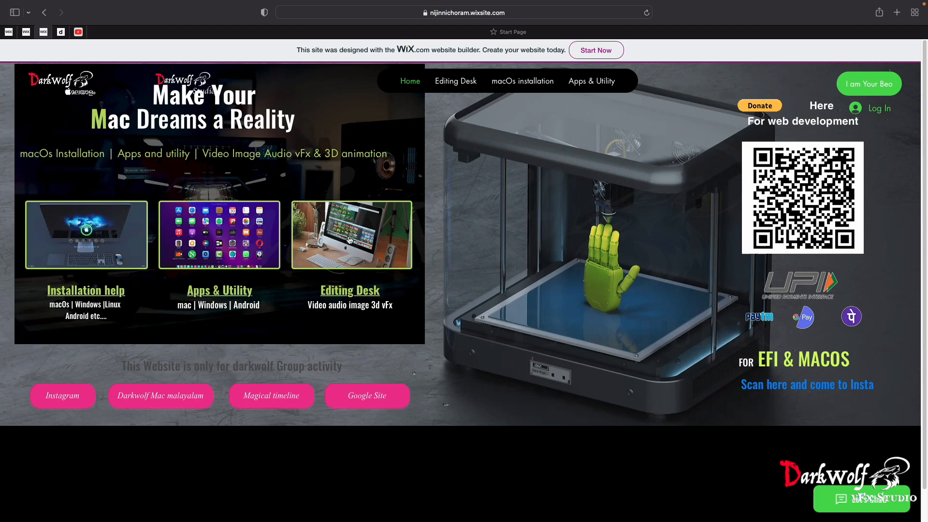
{"action": "scroll", "coordinate": [463, 425], "scroll_direction": "down", "scroll_amount": 2}
{"action": "left_click", "coordinate": [469, 438]}
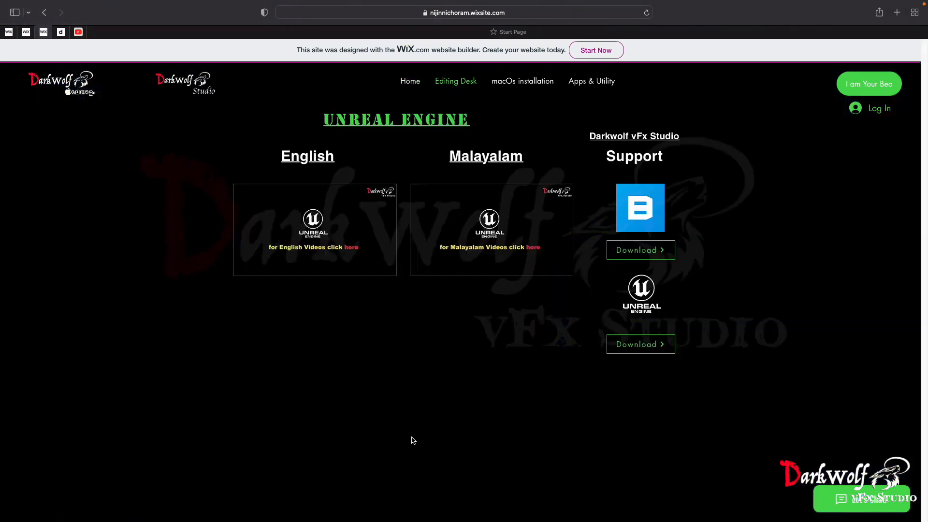
{"action": "left_click", "coordinate": [503, 236]}
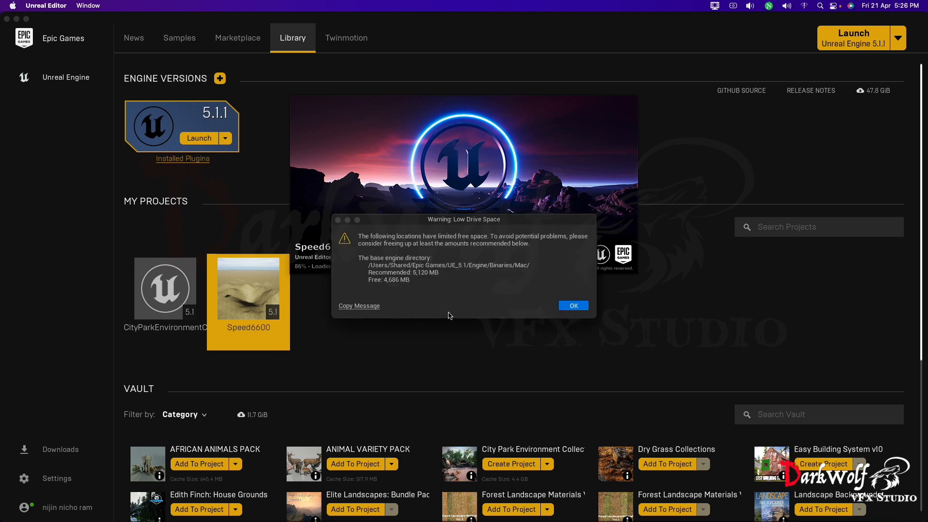
- In the Unreal Editor, dismiss the low drive space warning and create a new level from the Empty Level template
{"action": "left_click", "coordinate": [571, 308]}
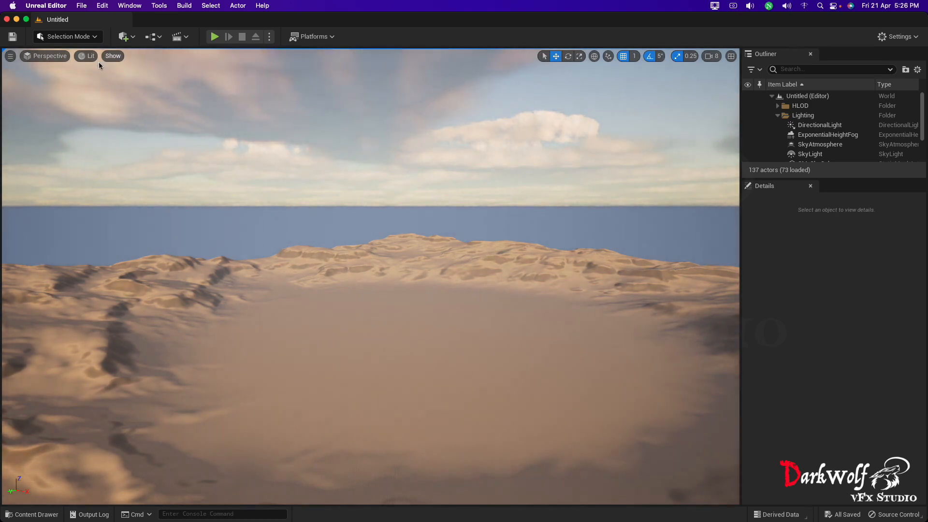
{"action": "left_click", "coordinate": [80, 6]}
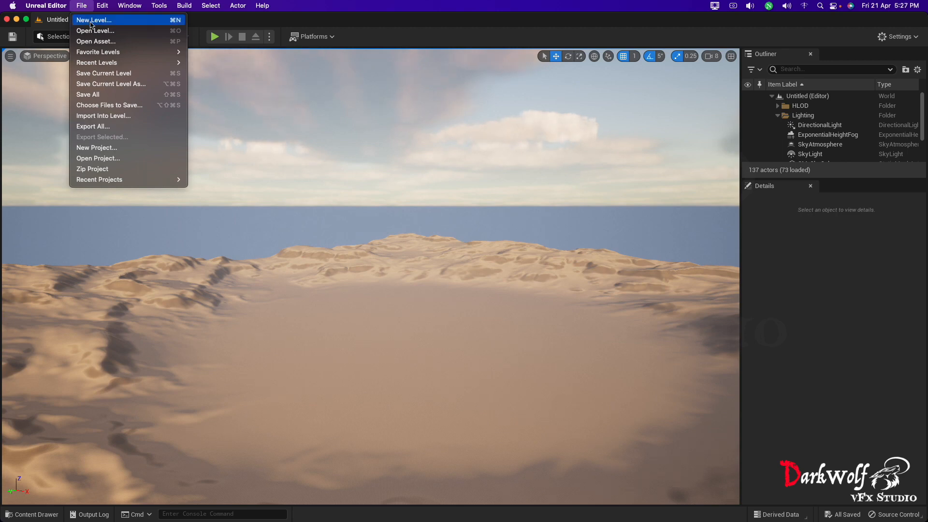
{"action": "left_click", "coordinate": [92, 24]}
{"action": "left_click", "coordinate": [527, 207]}
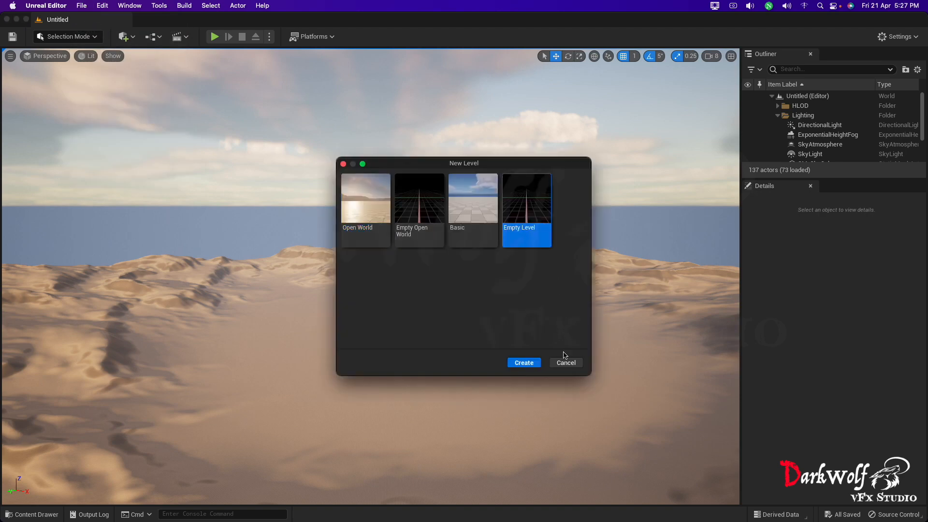
{"action": "left_click", "coordinate": [529, 363]}
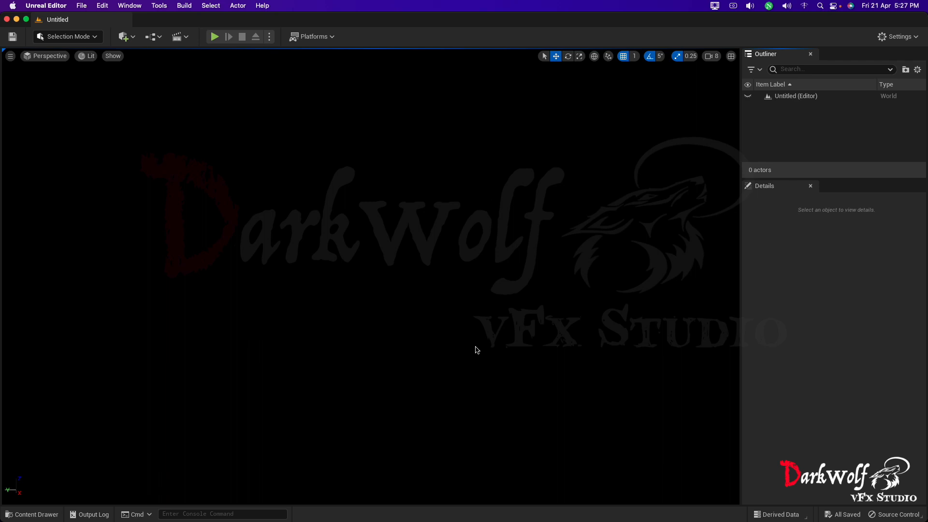
- Use the Env. Light Mixer to add a sky light, atmospheric light, sky atmosphere, volumetric cloud and height fog
{"action": "left_click", "coordinate": [133, 5]}
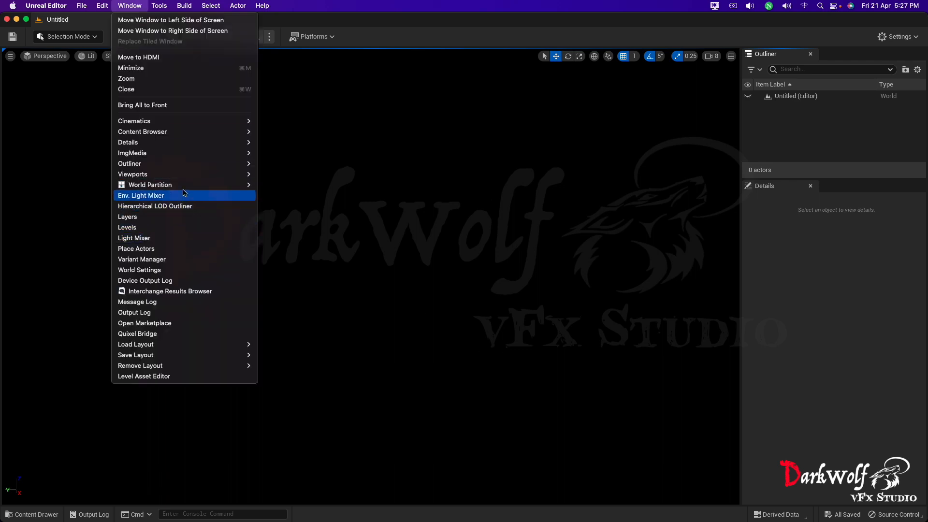
{"action": "left_click", "coordinate": [182, 197]}
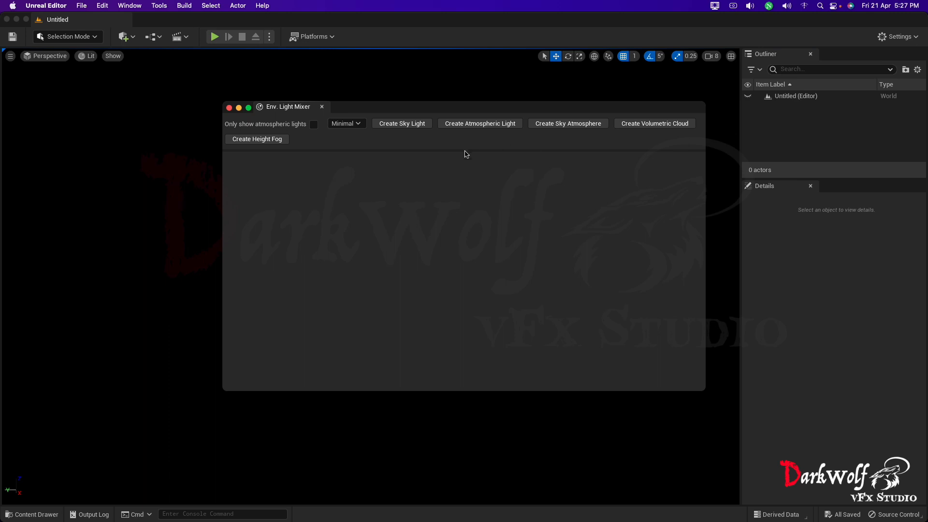
{"action": "left_click", "coordinate": [398, 128]}
{"action": "left_click", "coordinate": [399, 128]}
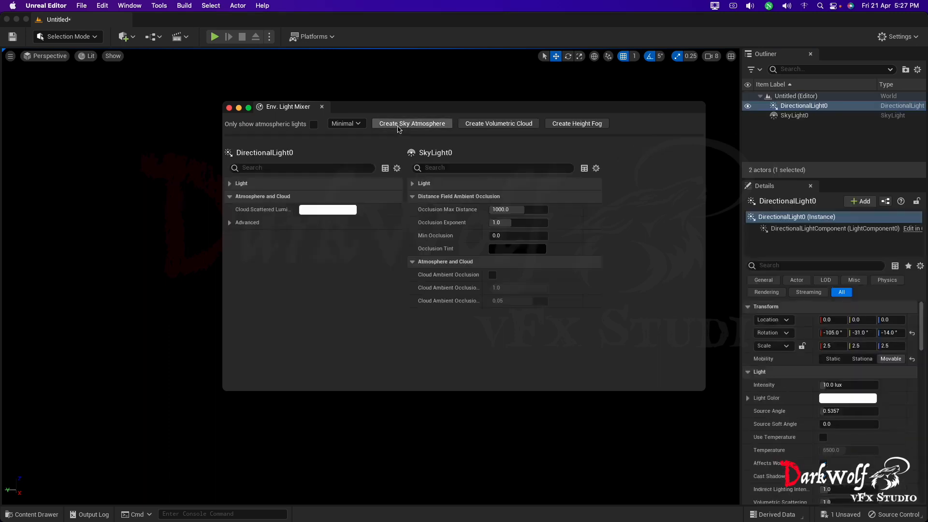
{"action": "left_click", "coordinate": [398, 124]}
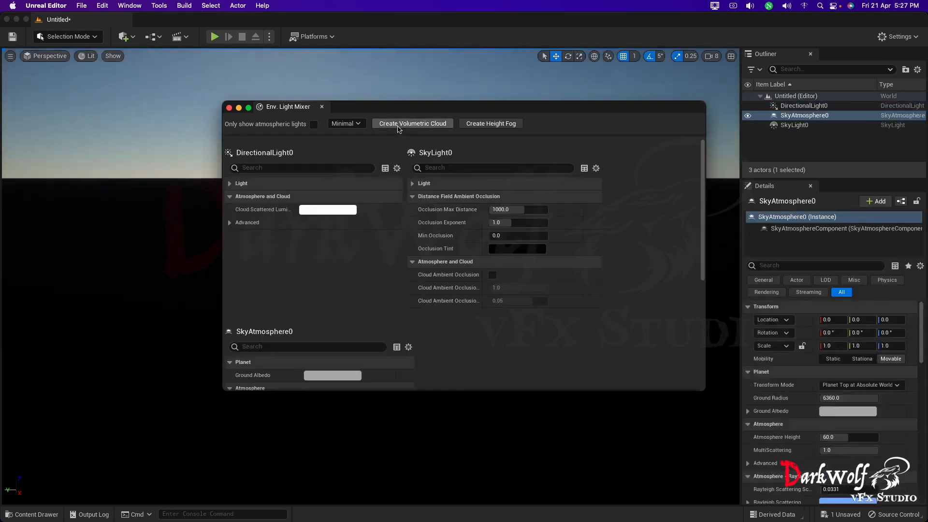
{"action": "left_click", "coordinate": [398, 124]}
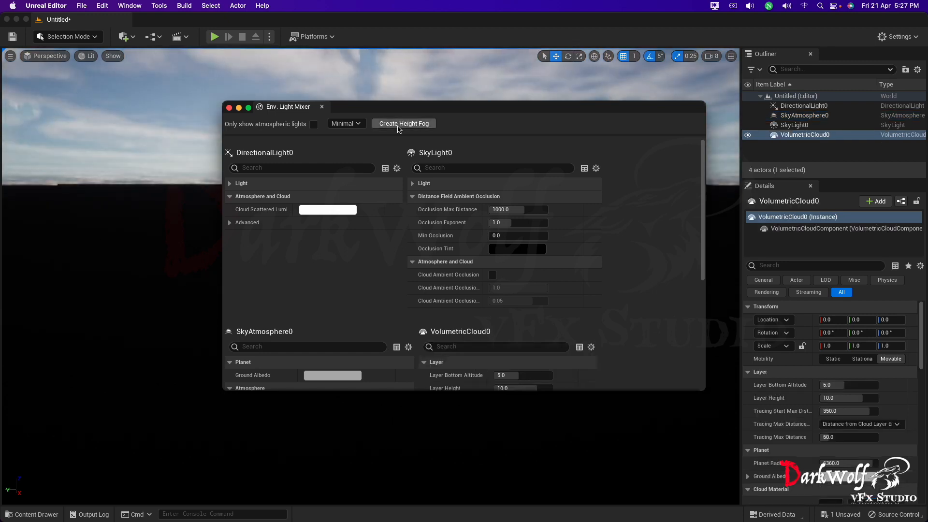
{"action": "left_click", "coordinate": [398, 125]}
- Enable Volumetric Fog for the exponential height fog and close the Env. Light Mixer
{"action": "scroll", "coordinate": [394, 290], "scroll_direction": "down", "scroll_amount": 10}
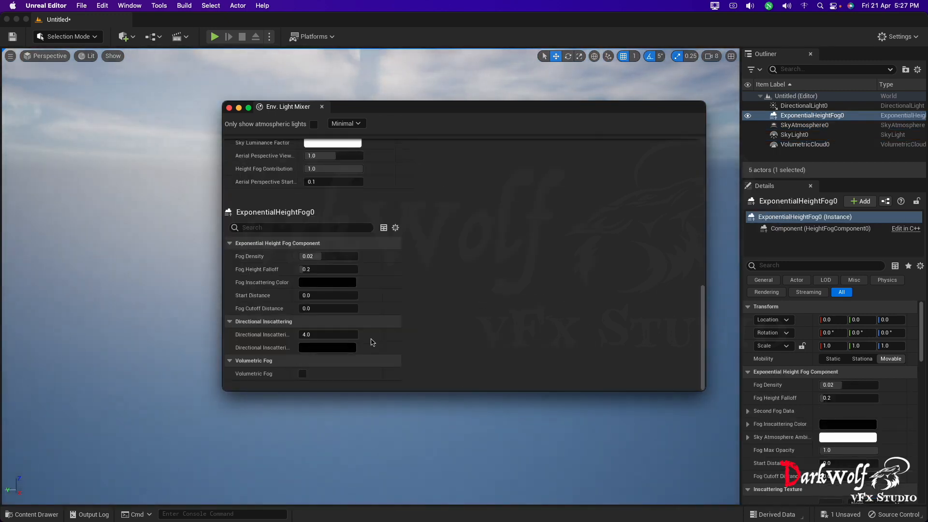
{"action": "left_click", "coordinate": [303, 375]}
{"action": "left_click", "coordinate": [229, 108]}
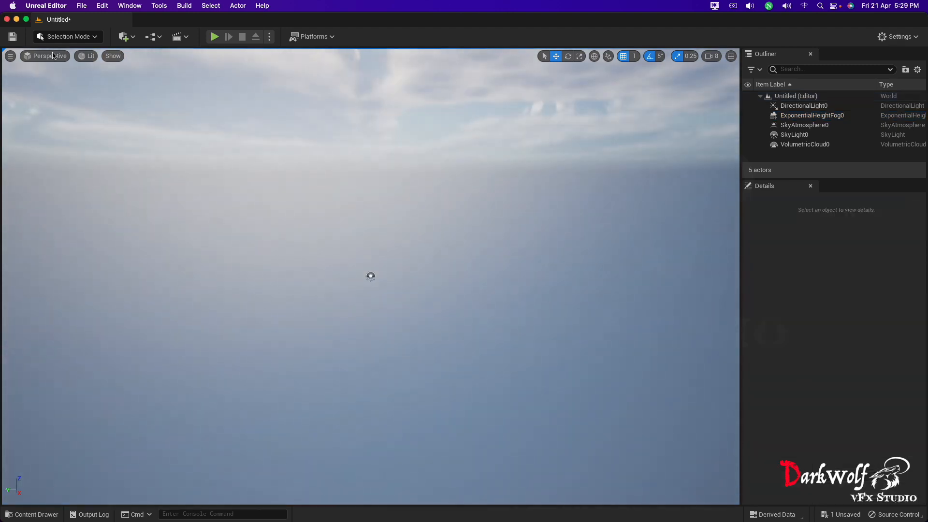
- In Landscape mode, create a new landscape with the mossy ground material, 63x63-quad sections and 8 x 8 components
{"action": "left_click", "coordinate": [68, 36]}
{"action": "left_click", "coordinate": [67, 59]}
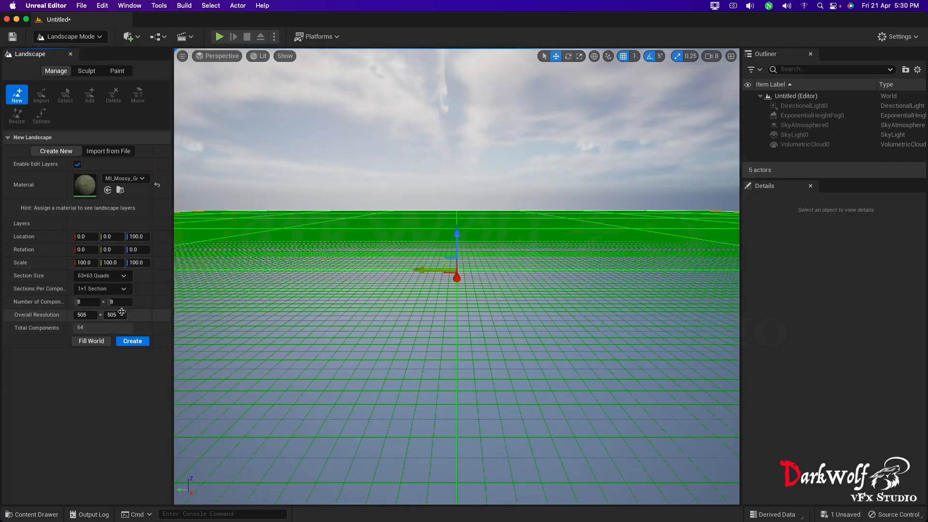
{"action": "left_click", "coordinate": [143, 344]}
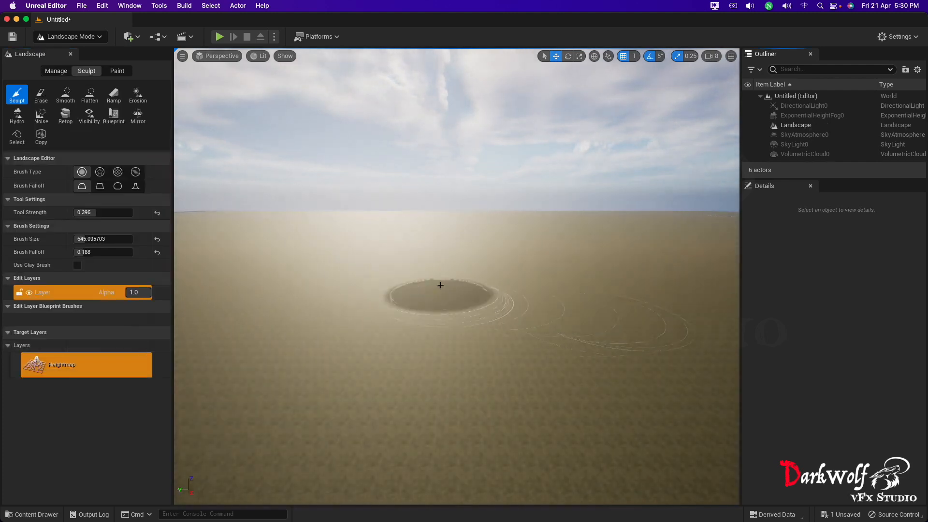
{"action": "mouse_move", "coordinate": [339, 260]}
{"action": "left_mouse_down"}
{"action": "mouse_move", "coordinate": [586, 373]}
{"action": "mouse_move", "coordinate": [508, 307]}
{"action": "mouse_move", "coordinate": [532, 279]}
{"action": "mouse_move", "coordinate": [488, 290]}
{"action": "mouse_move", "coordinate": [500, 343]}
{"action": "mouse_move", "coordinate": [697, 410]}
{"action": "mouse_move", "coordinate": [630, 386]}
{"action": "left_mouse_up"}
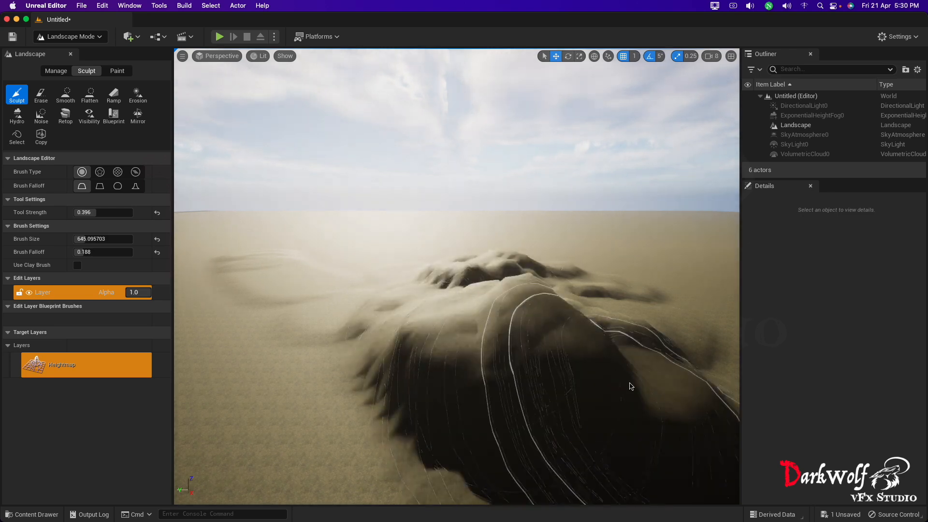
{"action": "key", "text": "super+z"}
{"action": "key", "text": "super+z"}
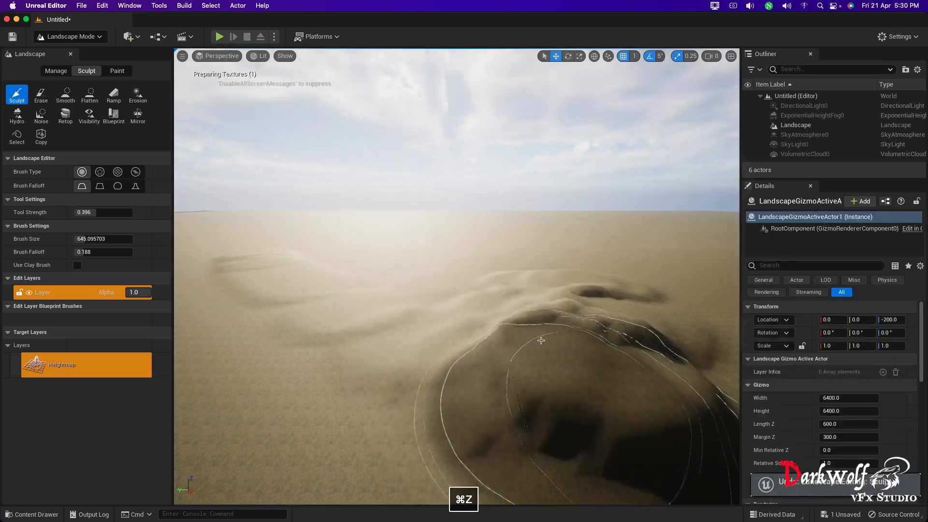
{"action": "key", "text": "super+z"}
{"action": "key", "text": "super+z"}
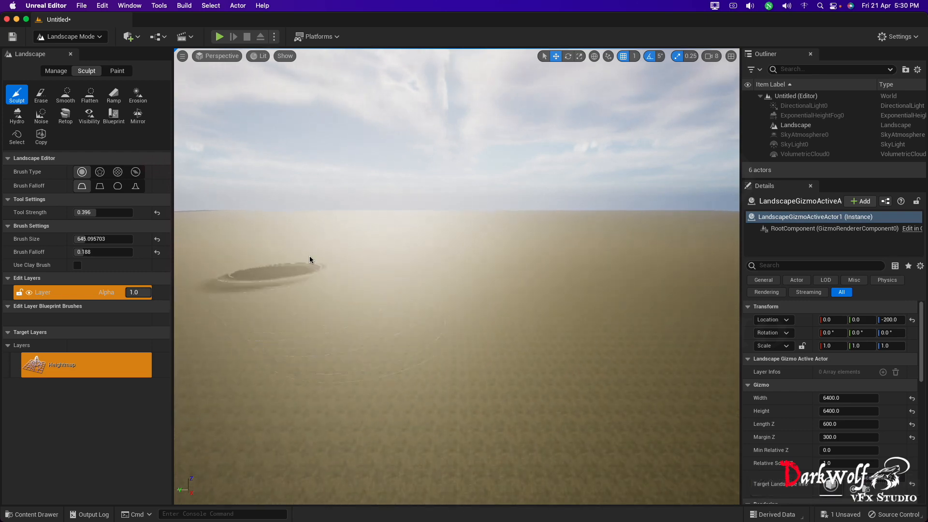
- Sculpt raised ridges of hills across the back and foreground of the landscape, leaving a valley between them
{"action": "mouse_move", "coordinate": [310, 260]}
{"action": "left_mouse_down"}
{"action": "mouse_move", "coordinate": [414, 260]}
{"action": "mouse_move", "coordinate": [681, 295]}
{"action": "mouse_move", "coordinate": [632, 265]}
{"action": "mouse_move", "coordinate": [580, 251]}
{"action": "left_mouse_up"}
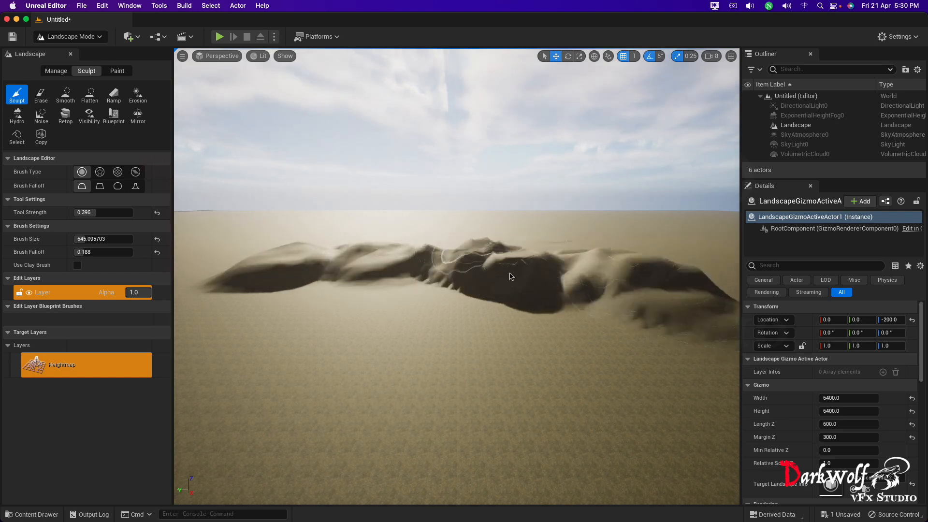
{"action": "scroll", "coordinate": [534, 325], "scroll_direction": "down", "scroll_amount": 3}
{"action": "mouse_move", "coordinate": [222, 325]}
{"action": "left_mouse_down"}
{"action": "mouse_move", "coordinate": [201, 334]}
{"action": "mouse_move", "coordinate": [321, 389]}
{"action": "mouse_move", "coordinate": [441, 420]}
{"action": "mouse_move", "coordinate": [640, 442]}
{"action": "left_mouse_up"}
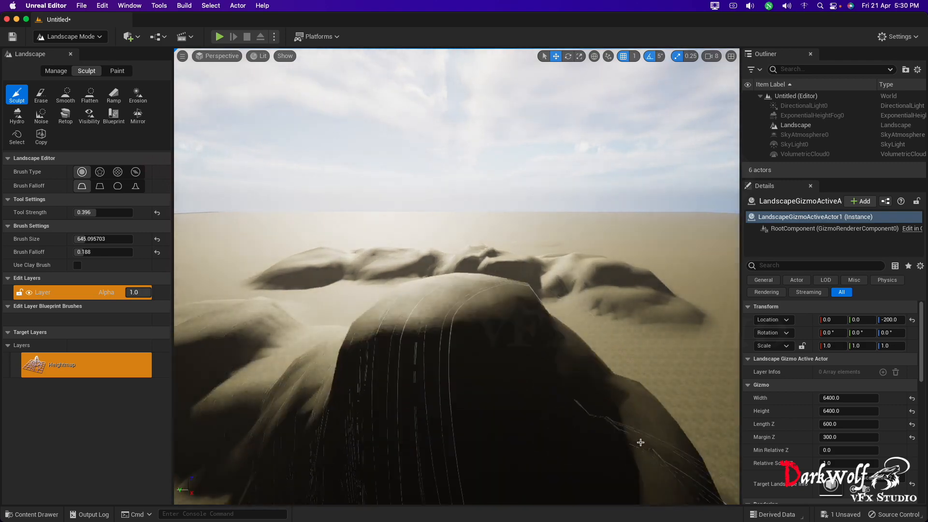
{"action": "scroll", "coordinate": [387, 400], "scroll_direction": "down", "scroll_amount": 5}
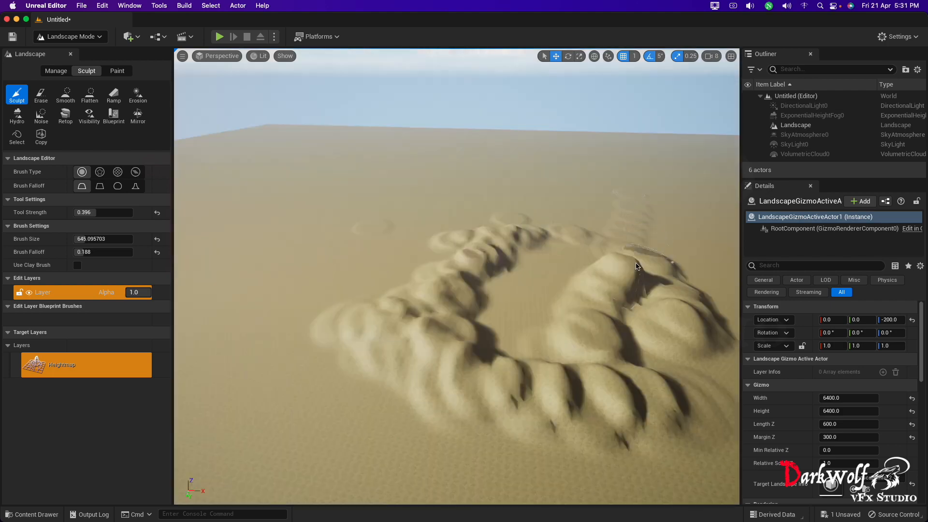
{"action": "mouse_move", "coordinate": [540, 399]}
{"action": "left_mouse_down", "text": "alt"}
{"action": "mouse_move", "coordinate": [367, 357]}
{"action": "mouse_move", "coordinate": [570, 341]}
{"action": "left_mouse_up", "text": "alt"}
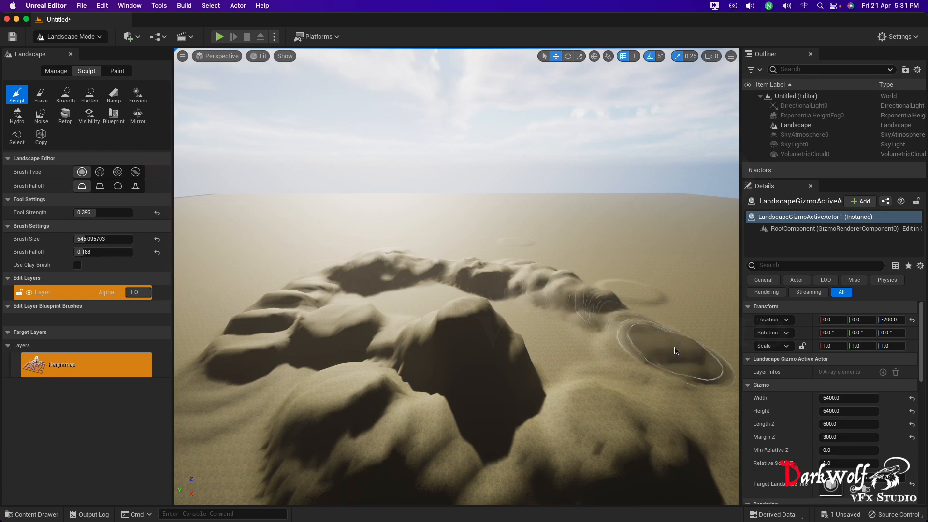
{"action": "left_click_drag", "start_coordinate": [675, 351], "coordinate": [652, 383]}
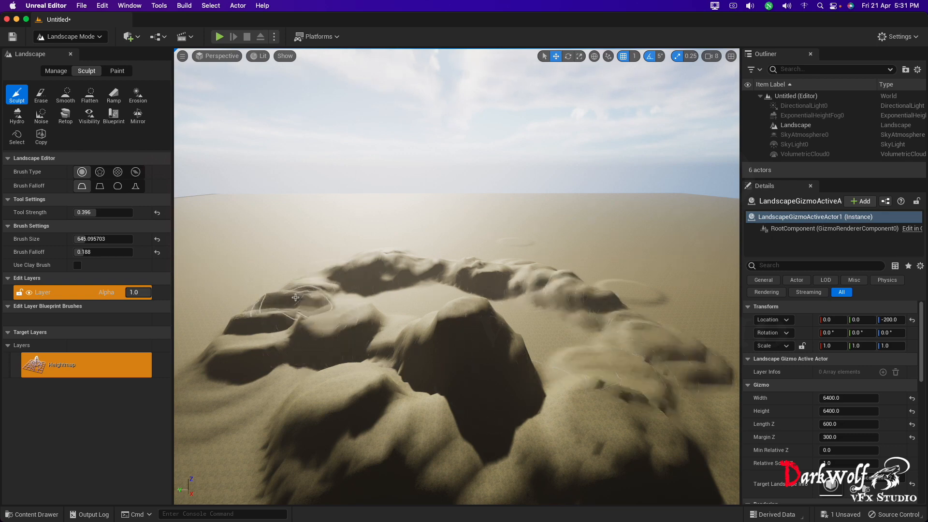
- Lower the terrain along the valley between the ridges to carve a deep, continuous river channel
{"action": "mouse_move", "coordinate": [295, 297]}
{"action": "left_mouse_down", "text": "shift"}
{"action": "mouse_move", "coordinate": [302, 314]}
{"action": "mouse_move", "coordinate": [385, 249]}
{"action": "mouse_move", "coordinate": [401, 342]}
{"action": "mouse_move", "coordinate": [341, 459]}
{"action": "left_mouse_up", "text": "shift"}
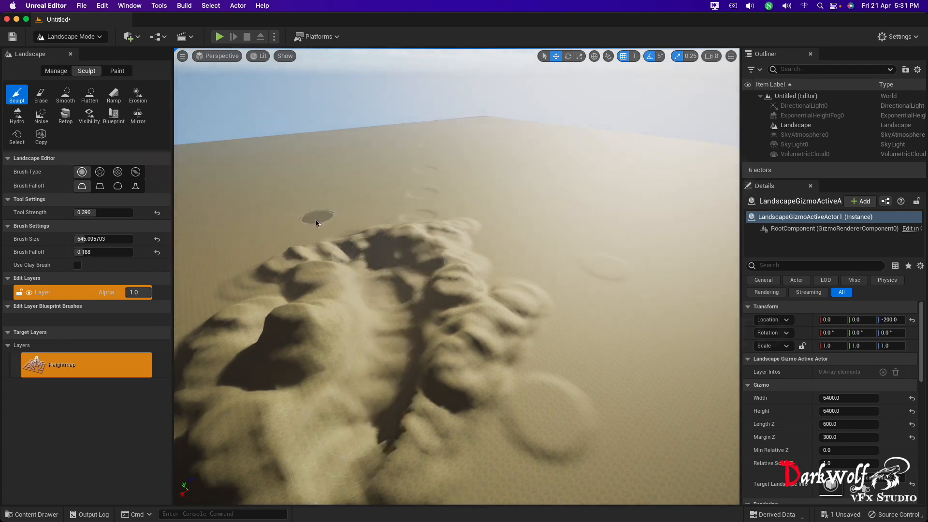
{"action": "left_click_drag", "start_coordinate": [411, 381], "coordinate": [334, 458], "text": "alt"}
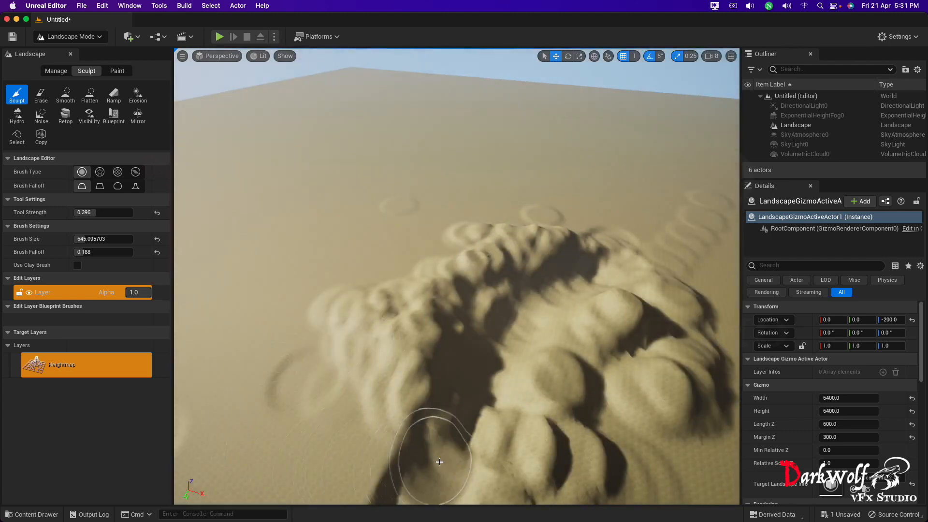
{"action": "mouse_move", "coordinate": [440, 461]}
{"action": "left_mouse_down", "text": "shift"}
{"action": "mouse_move", "coordinate": [607, 263]}
{"action": "mouse_move", "coordinate": [572, 271]}
{"action": "left_mouse_up", "text": "shift"}
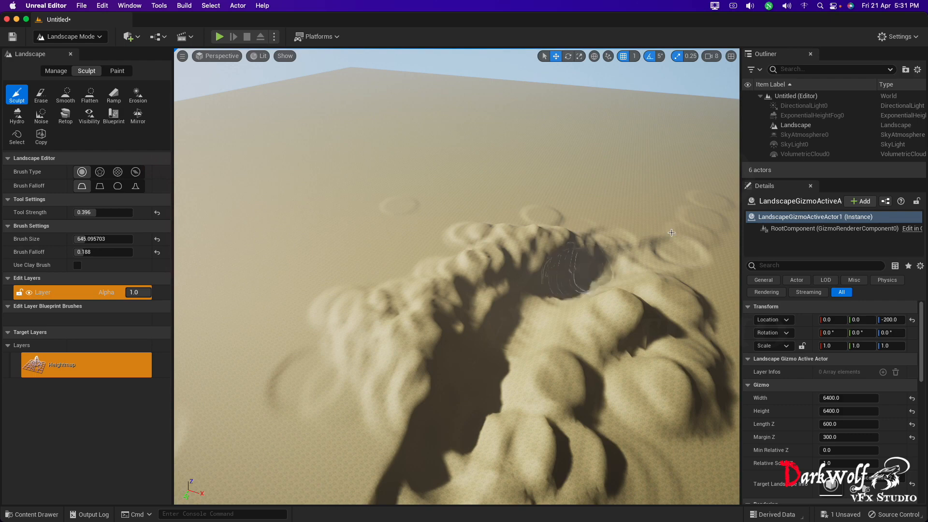
{"action": "mouse_move", "coordinate": [672, 232]}
{"action": "left_mouse_down", "text": "shift"}
{"action": "mouse_move", "coordinate": [590, 285]}
{"action": "mouse_move", "coordinate": [541, 334]}
{"action": "mouse_move", "coordinate": [477, 442]}
{"action": "mouse_move", "coordinate": [445, 361]}
{"action": "mouse_move", "coordinate": [408, 387]}
{"action": "mouse_move", "coordinate": [261, 368]}
{"action": "mouse_move", "coordinate": [203, 411]}
{"action": "mouse_move", "coordinate": [295, 369]}
{"action": "mouse_move", "coordinate": [457, 362]}
{"action": "left_mouse_up", "text": "shift"}
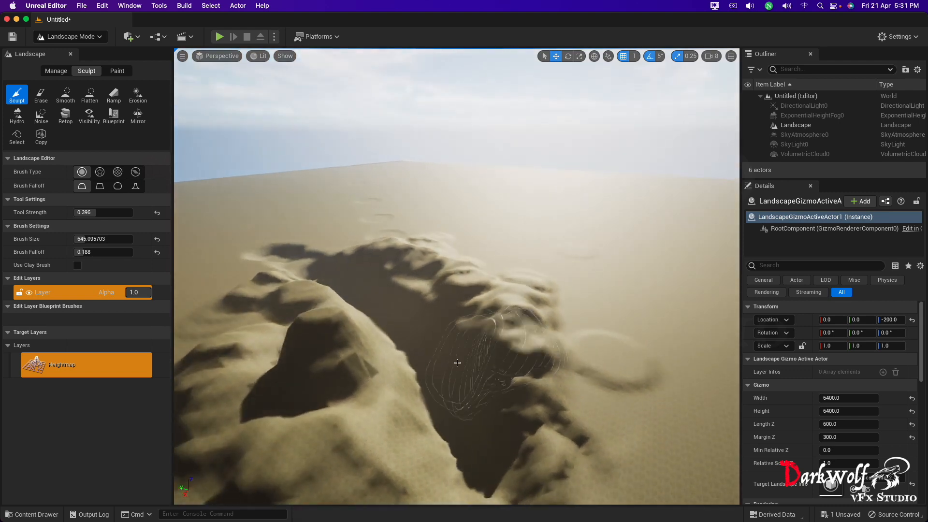
{"action": "mouse_move", "coordinate": [392, 327]}
{"action": "left_mouse_down"}
{"action": "mouse_move", "coordinate": [372, 318]}
{"action": "mouse_move", "coordinate": [362, 341]}
{"action": "mouse_move", "coordinate": [406, 416]}
{"action": "mouse_move", "coordinate": [459, 456]}
{"action": "mouse_move", "coordinate": [518, 478]}
{"action": "left_mouse_up"}
{"action": "mouse_move", "coordinate": [306, 283]}
{"action": "left_mouse_down", "text": "shift"}
{"action": "mouse_move", "coordinate": [320, 262]}
{"action": "mouse_move", "coordinate": [159, 226]}
{"action": "left_mouse_up", "text": "shift"}
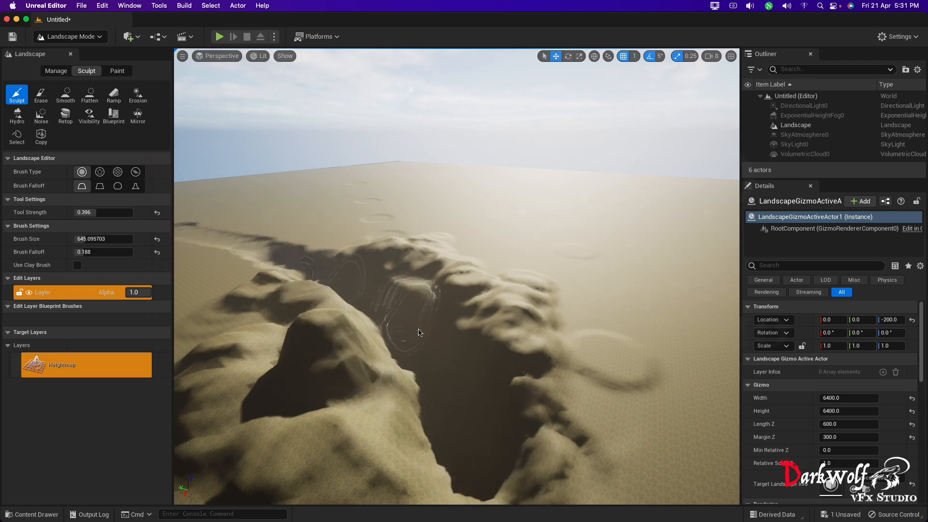
{"action": "mouse_move", "coordinate": [418, 332]}
{"action": "left_mouse_down"}
{"action": "mouse_move", "coordinate": [497, 356]}
{"action": "mouse_move", "coordinate": [496, 369]}
{"action": "left_mouse_up"}
- Switch to Selection mode, add a Plane shape to the level and shift it along X to about 3486
{"action": "mouse_move", "coordinate": [356, 393]}
{"action": "left_mouse_down", "text": "alt"}
{"action": "mouse_move", "coordinate": [271, 411]}
{"action": "mouse_move", "coordinate": [242, 357]}
{"action": "mouse_move", "coordinate": [232, 362]}
{"action": "mouse_move", "coordinate": [348, 411]}
{"action": "mouse_move", "coordinate": [309, 363]}
{"action": "mouse_move", "coordinate": [241, 344]}
{"action": "mouse_move", "coordinate": [290, 313]}
{"action": "left_mouse_up", "text": "alt"}
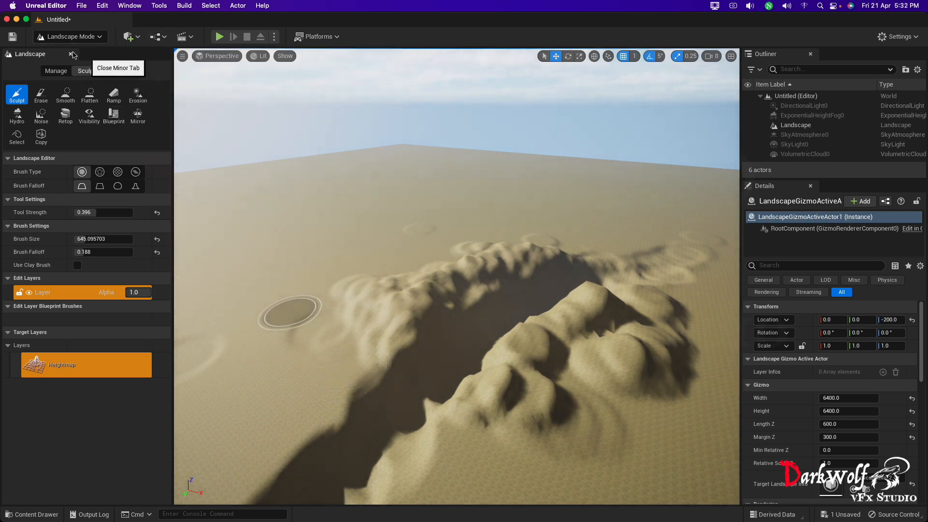
{"action": "left_click", "coordinate": [72, 37]}
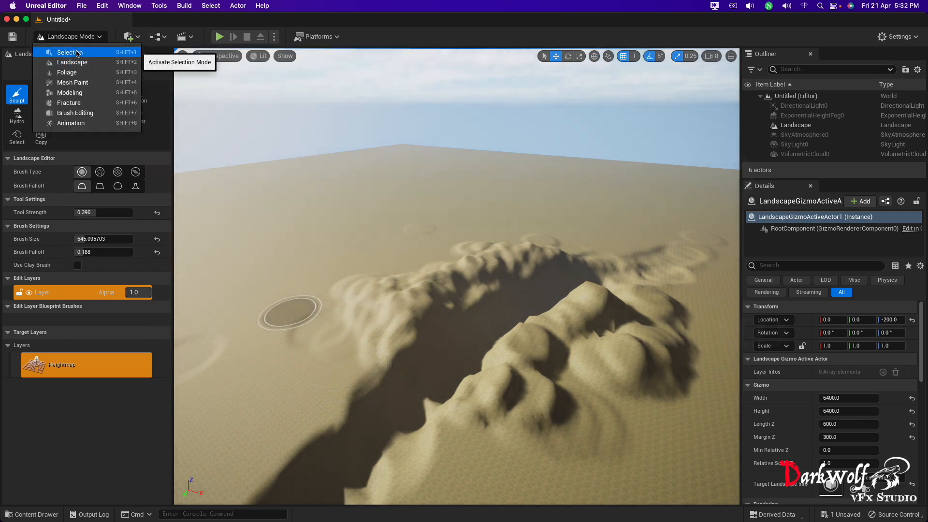
{"action": "left_click", "coordinate": [76, 51]}
{"action": "left_click", "coordinate": [124, 37]}
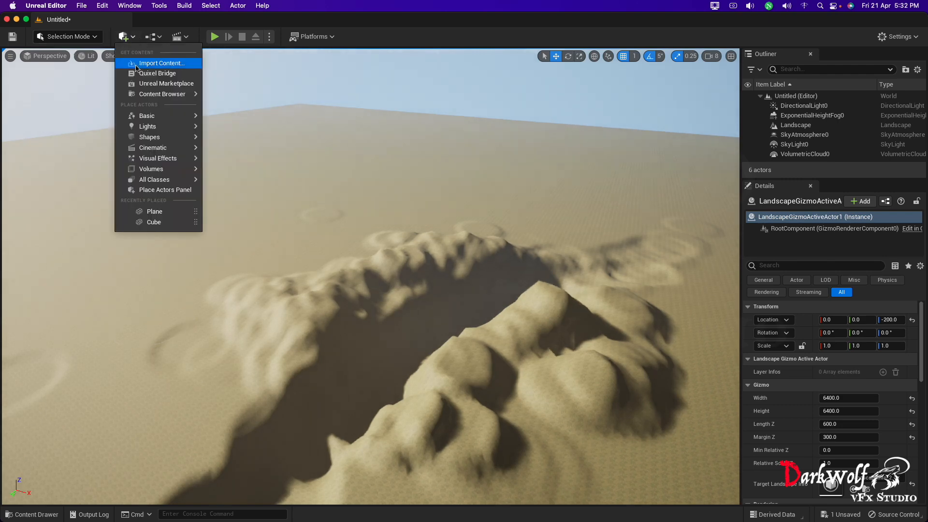
{"action": "mouse_move", "coordinate": [151, 147]}
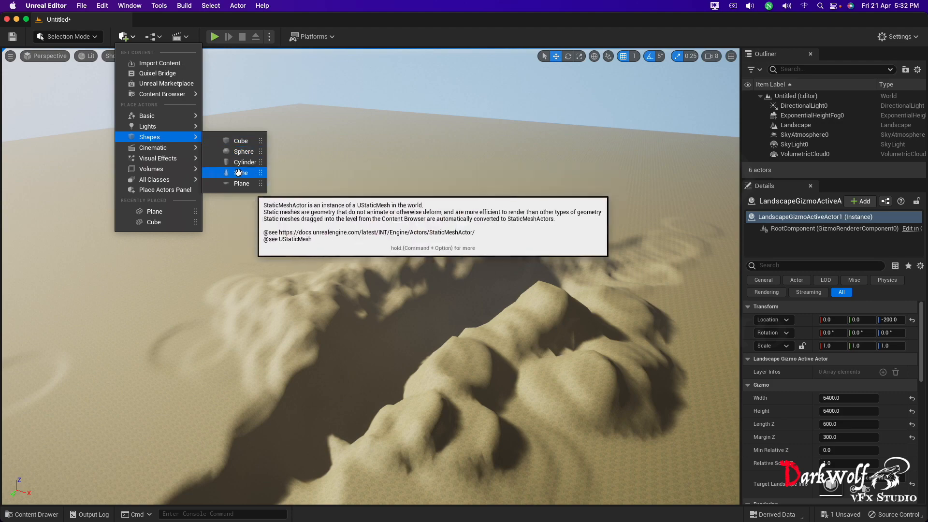
{"action": "left_click", "coordinate": [242, 183]}
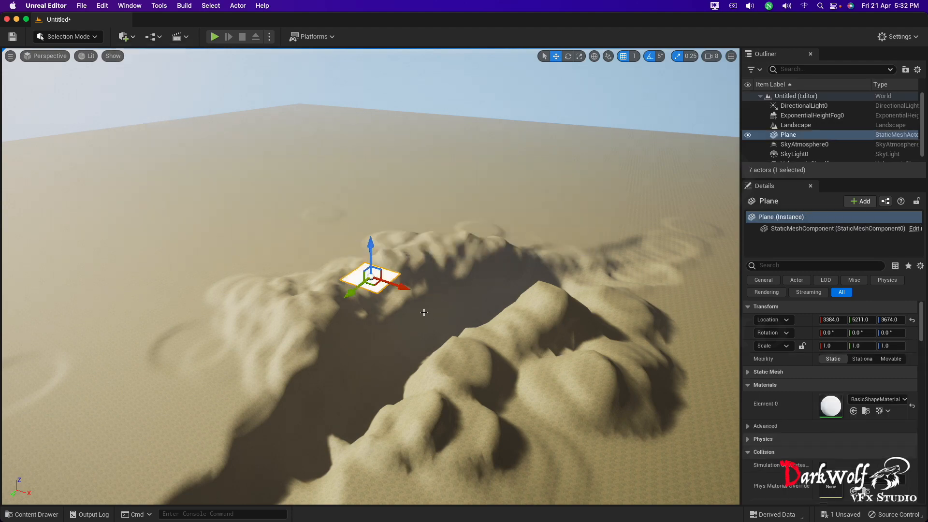
{"action": "left_click_drag", "start_coordinate": [407, 289], "coordinate": [448, 331]}
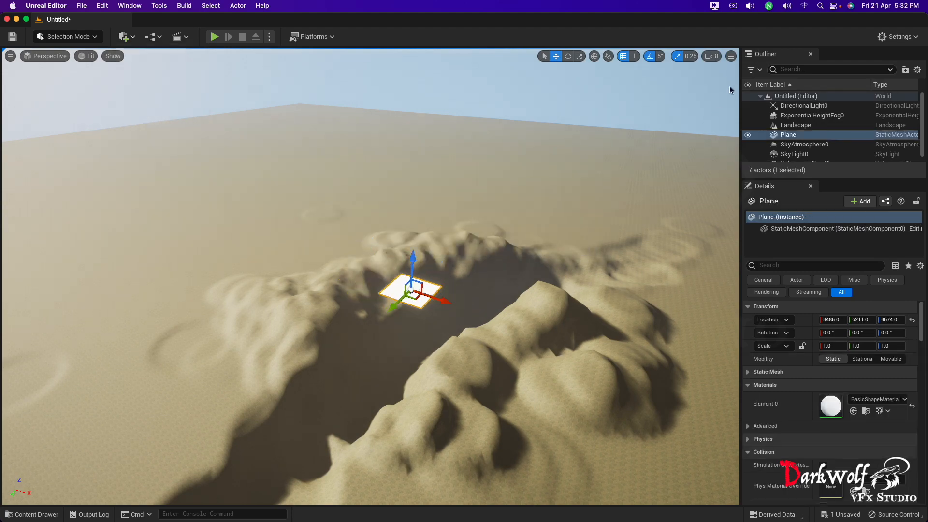
- Using the orthographic views, position the plane over the river channel at about X 1833, Y -433 and lower it to ground level at Z 111
{"action": "left_click", "coordinate": [730, 56]}
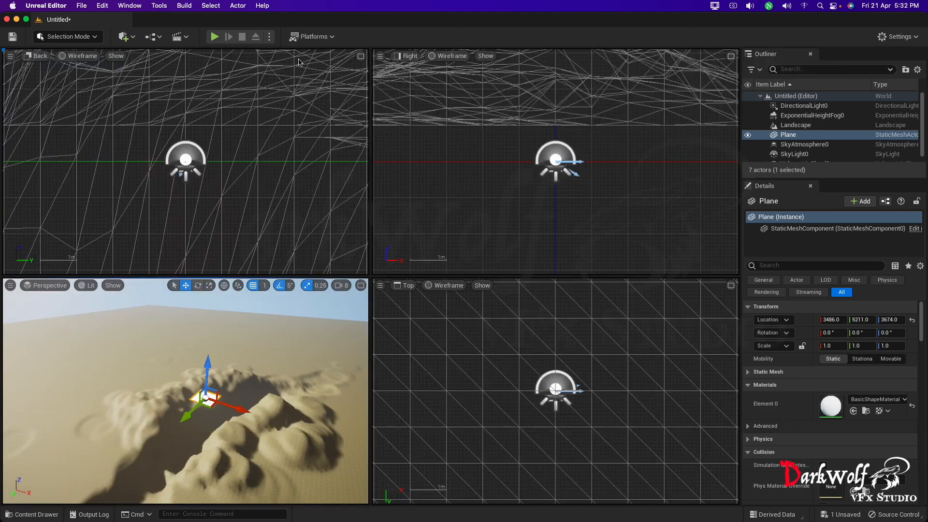
{"action": "scroll", "coordinate": [198, 216], "scroll_direction": "down", "scroll_amount": 5}
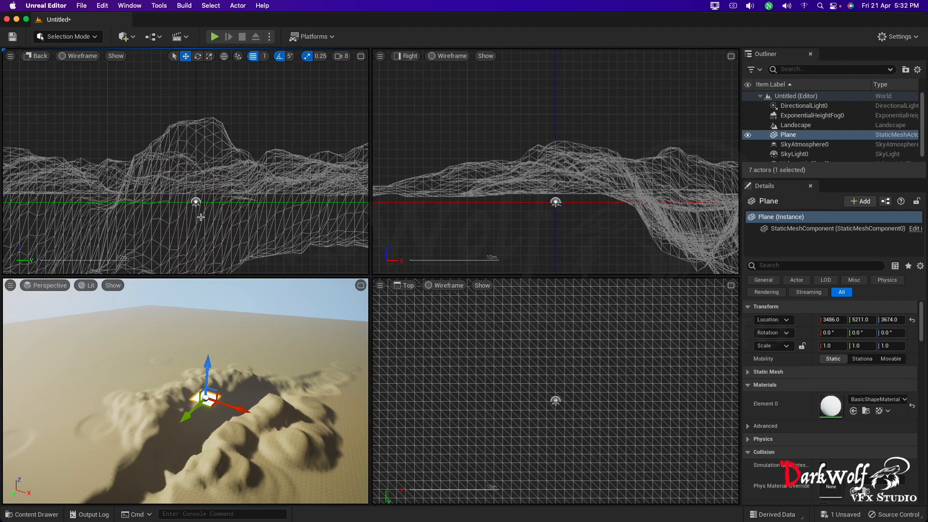
{"action": "scroll", "coordinate": [201, 217], "scroll_direction": "down", "scroll_amount": 3}
{"action": "left_click_drag", "start_coordinate": [321, 153], "coordinate": [223, 160]}
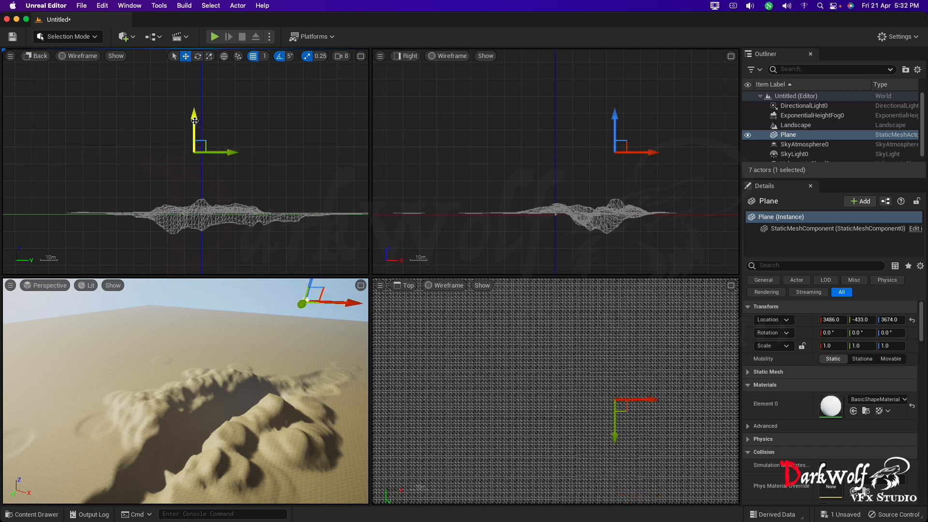
{"action": "key", "text": "End"}
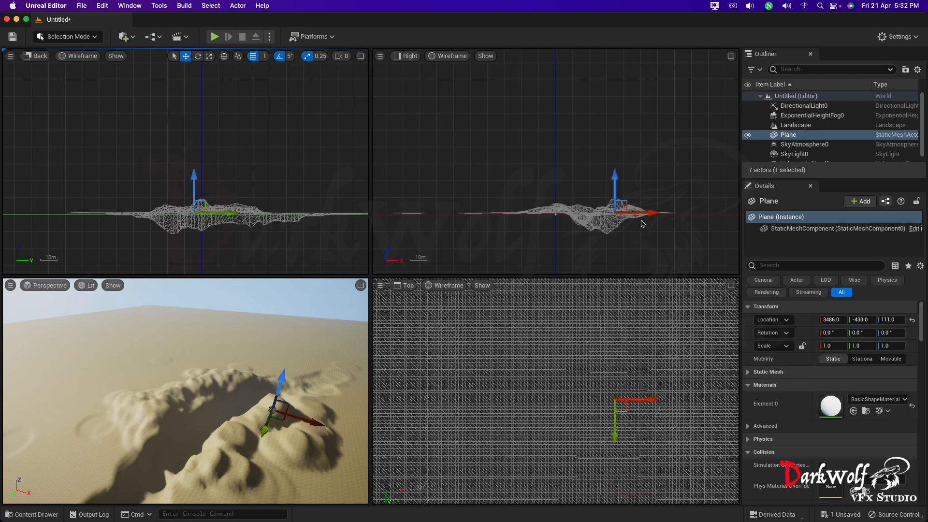
{"action": "left_click_drag", "start_coordinate": [643, 214], "coordinate": [624, 218]}
{"action": "left_click", "coordinate": [360, 285]}
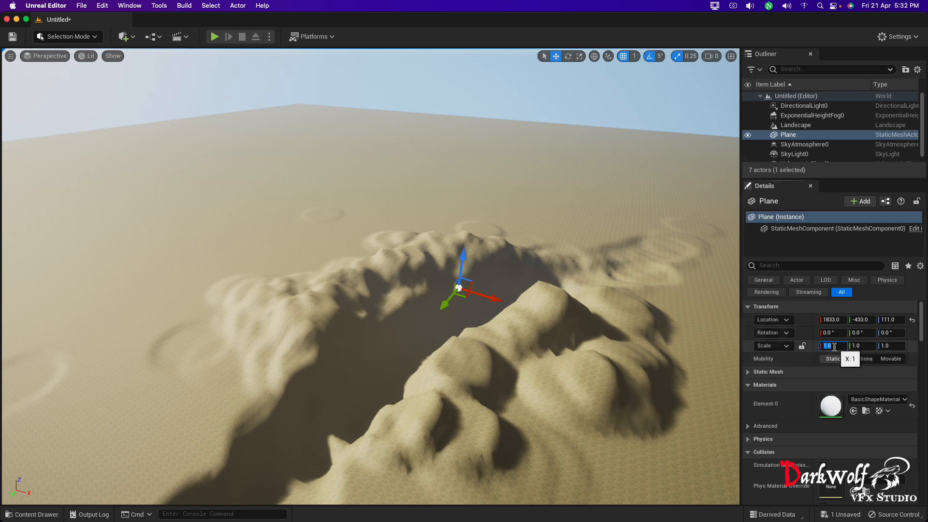
- Set the plane's scale to 50 in X and 100 in Y
{"action": "key", "text": "Return"}
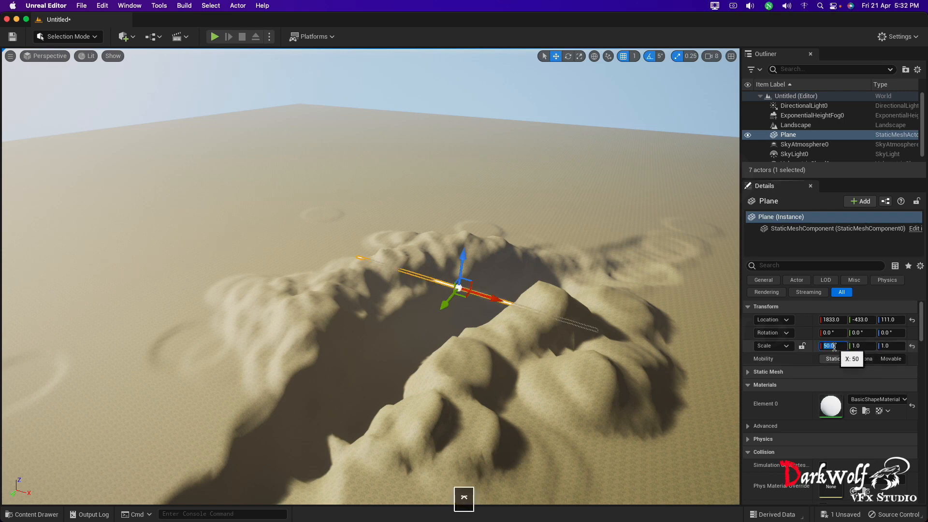
{"action": "left_click", "coordinate": [860, 348]}
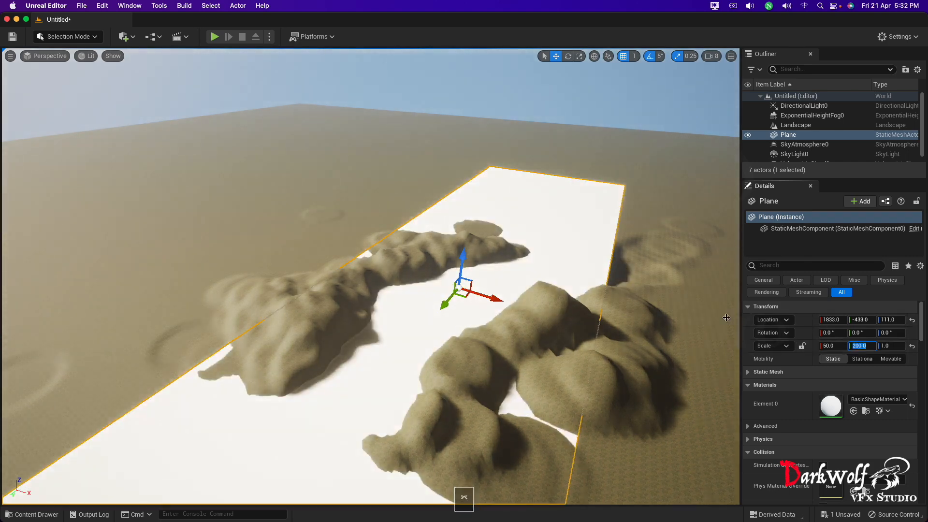
{"action": "scroll", "coordinate": [533, 330], "scroll_direction": "down", "scroll_amount": 5}
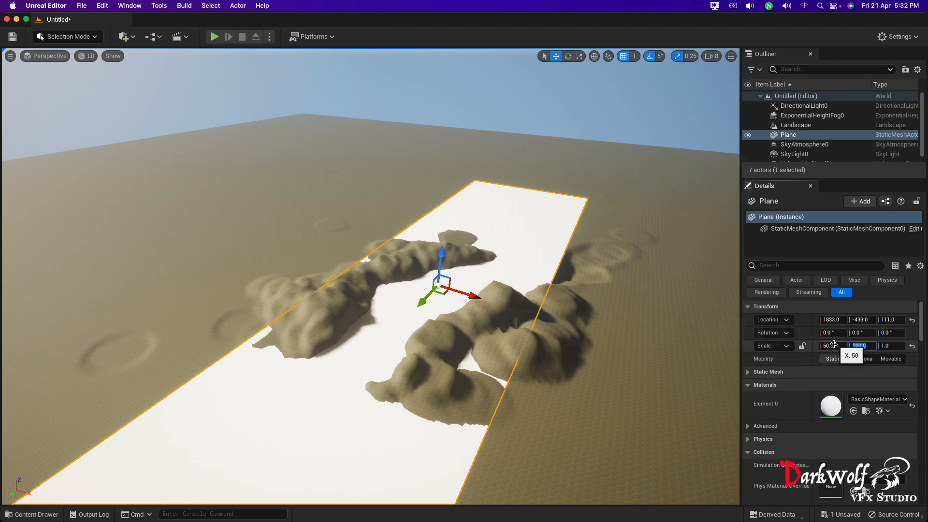
{"action": "key", "text": "Return"}
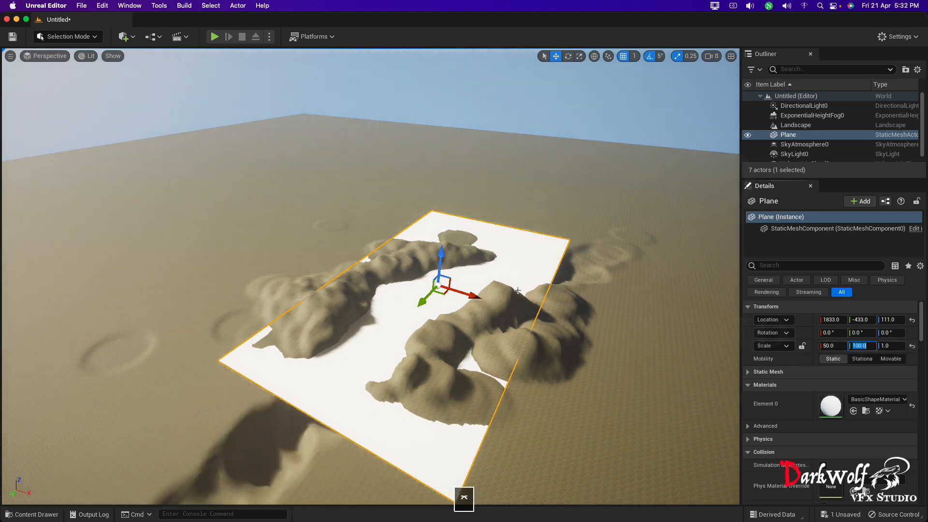
- Align the plane with the channel by moving it to X 2121, rotating it about 21.6° around Z and lowering it to Z 23
{"action": "left_click_drag", "start_coordinate": [466, 294], "coordinate": [480, 297]}
{"action": "left_click_drag", "start_coordinate": [826, 334], "coordinate": [851, 334]}
{"action": "key", "text": "super+z"}
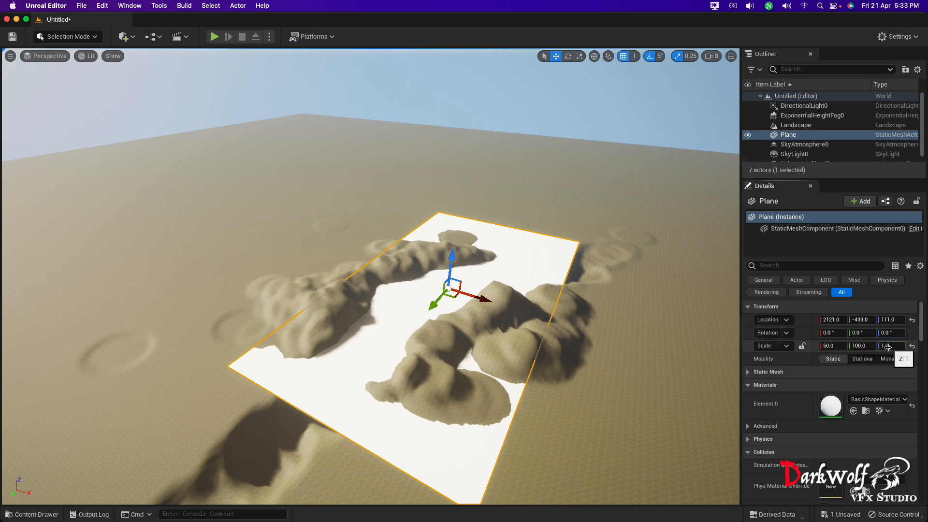
{"action": "key", "text": "super+z"}
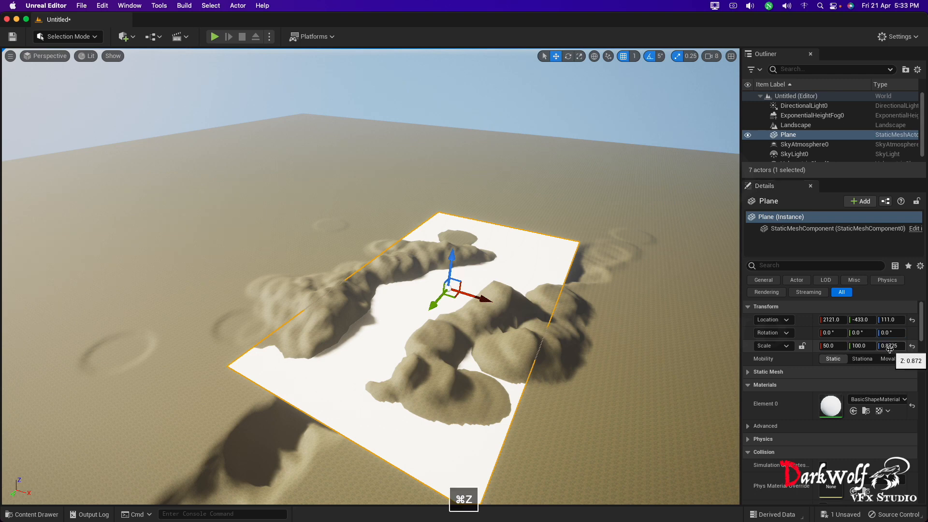
{"action": "left_click_drag", "start_coordinate": [883, 333], "coordinate": [906, 332]}
{"action": "left_click_drag", "start_coordinate": [453, 255], "coordinate": [454, 259]}
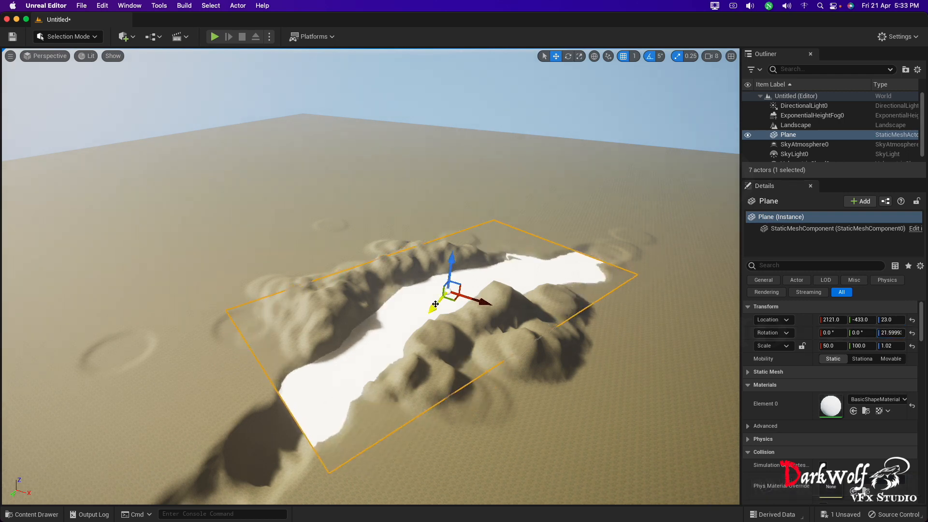
- Scale the plane up along its length and width to about 183.5 in Y and 77.25 in X to cover the whole channel
{"action": "left_click", "coordinate": [579, 56]}
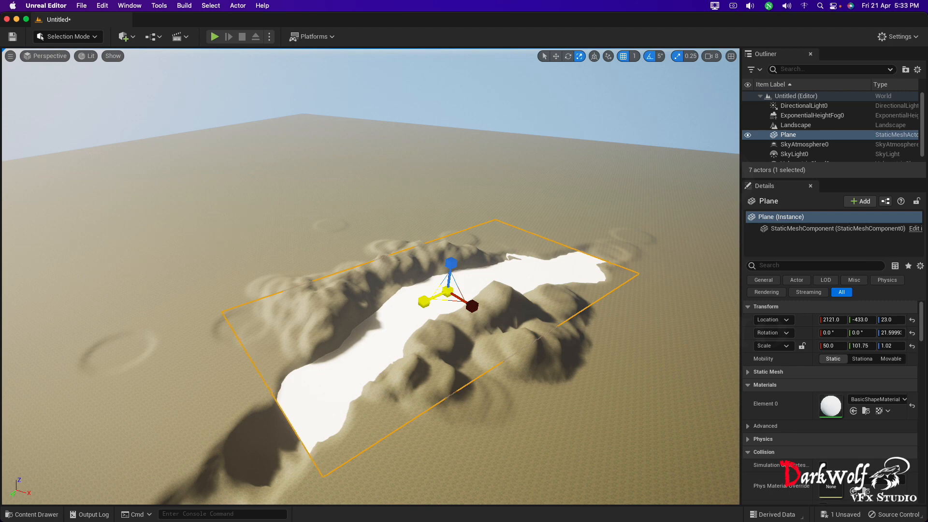
{"action": "left_click_drag", "start_coordinate": [424, 301], "coordinate": [362, 328]}
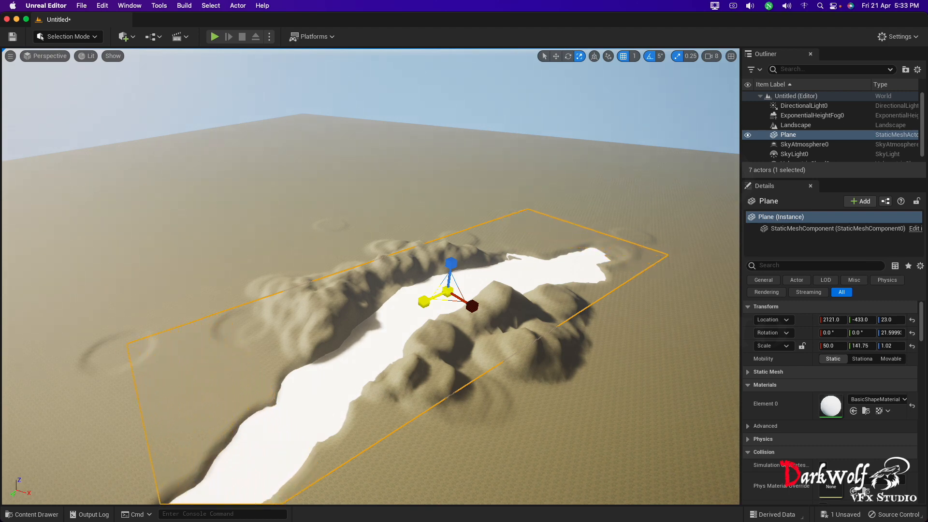
{"action": "scroll", "coordinate": [419, 309], "scroll_direction": "down", "scroll_amount": 6}
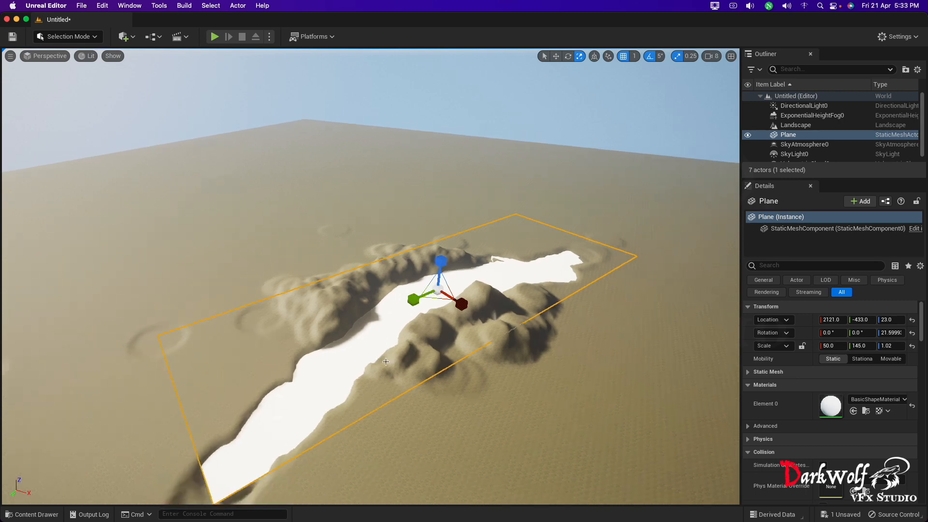
{"action": "scroll", "coordinate": [397, 309], "scroll_direction": "down", "scroll_amount": 2}
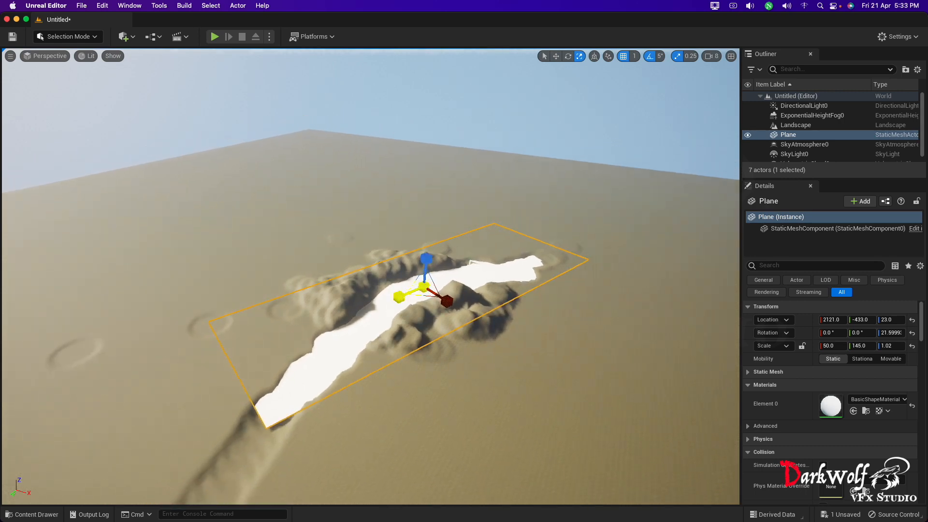
{"action": "left_click_drag", "start_coordinate": [399, 297], "coordinate": [381, 303]}
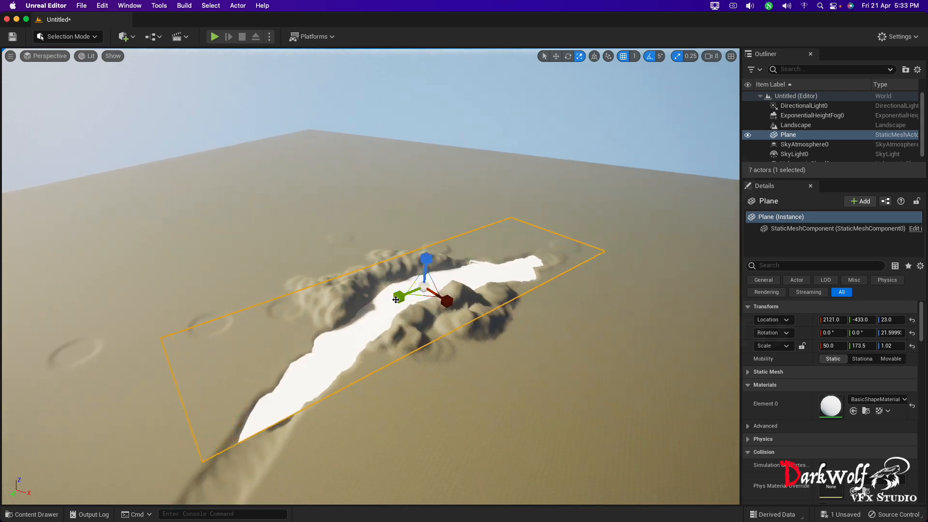
{"action": "mouse_move", "coordinate": [445, 301]}
{"action": "left_mouse_down"}
{"action": "mouse_move", "coordinate": [479, 315]}
{"action": "mouse_move", "coordinate": [442, 293]}
{"action": "left_mouse_up"}
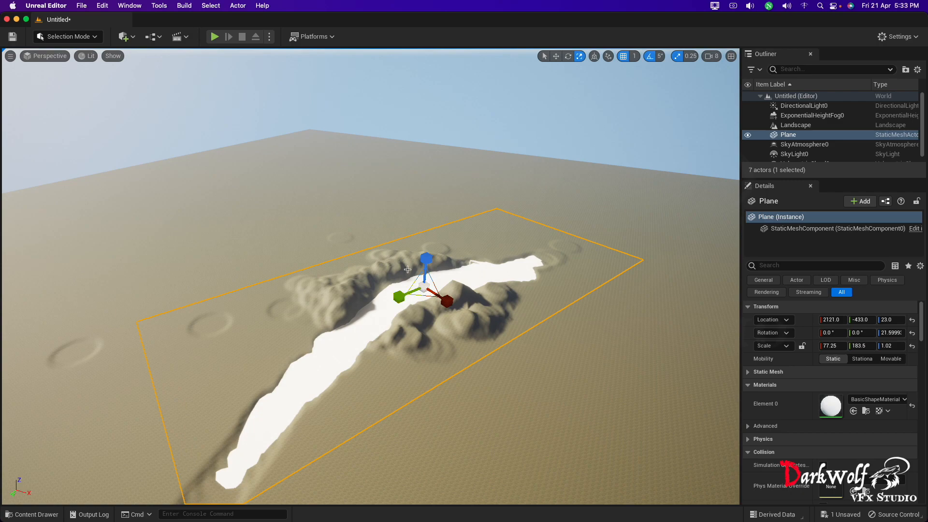
- Raise the plane to Z 47 to fill the channel, then deselect it and inspect the river area up close
{"action": "key", "text": "w"}
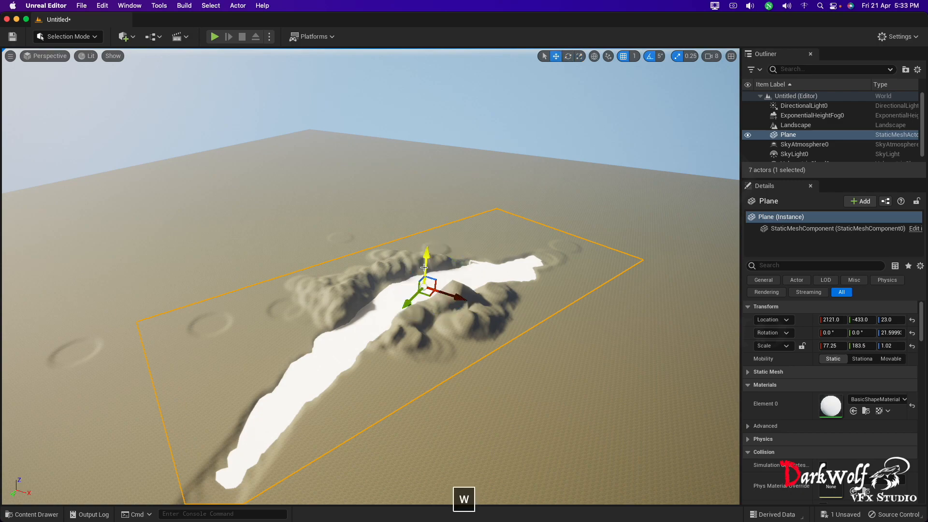
{"action": "left_click_drag", "start_coordinate": [425, 256], "coordinate": [426, 254]}
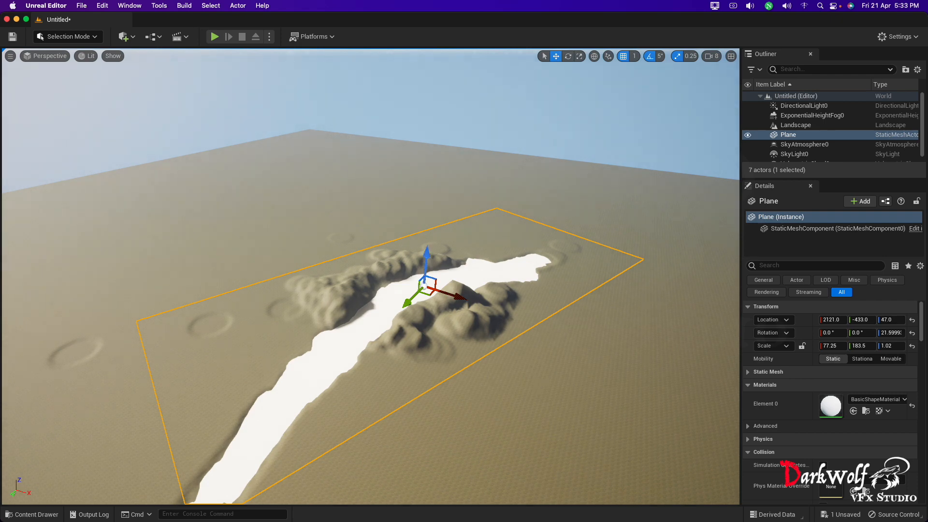
{"action": "left_click", "coordinate": [435, 353]}
{"action": "scroll", "coordinate": [315, 325], "scroll_direction": "up", "scroll_amount": 6}
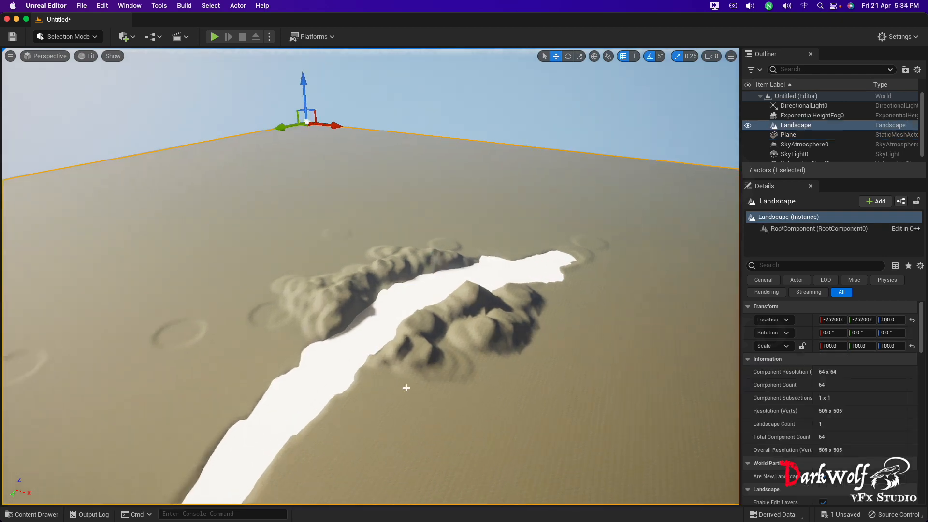
{"action": "scroll", "coordinate": [445, 435], "scroll_direction": "up", "scroll_amount": 6}
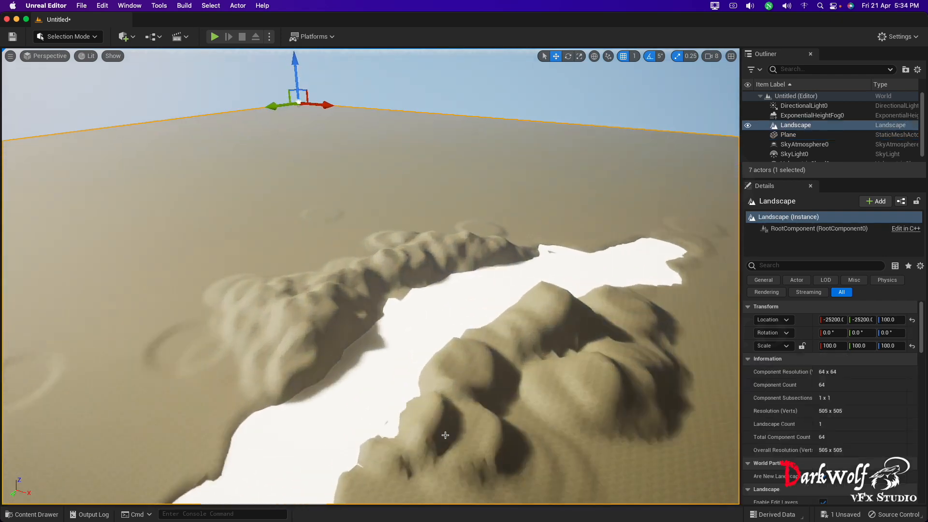
{"action": "left_click_drag", "start_coordinate": [445, 435], "coordinate": [471, 416], "text": "alt"}
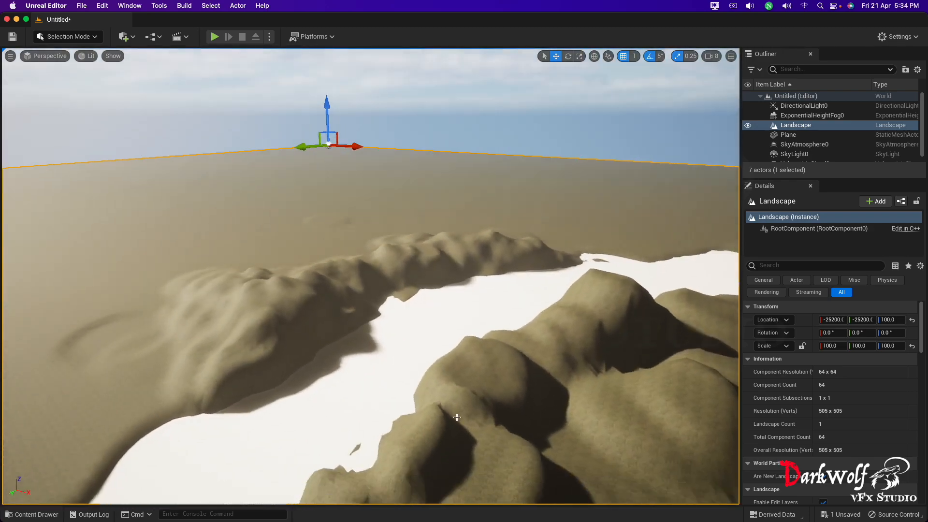
- Clear the foliage and material filters in the Content Drawer and search the Megascans Surfaces folder for "water"
{"action": "key", "text": "ctrl+space"}
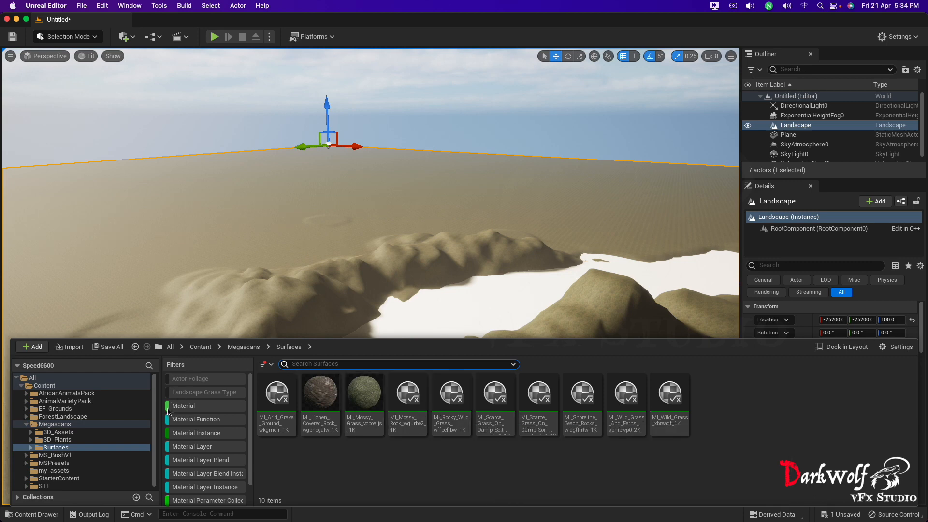
{"action": "left_click", "coordinate": [262, 364]}
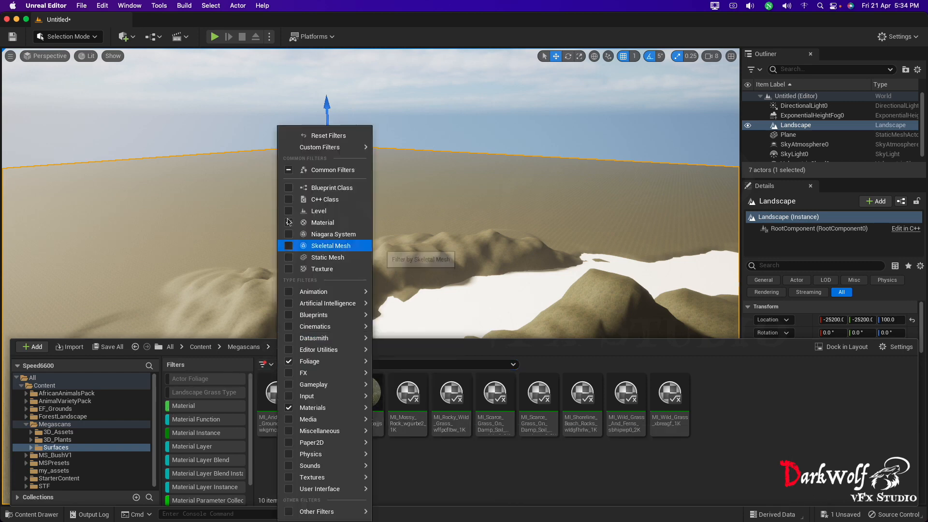
{"action": "left_click", "coordinate": [319, 222]}
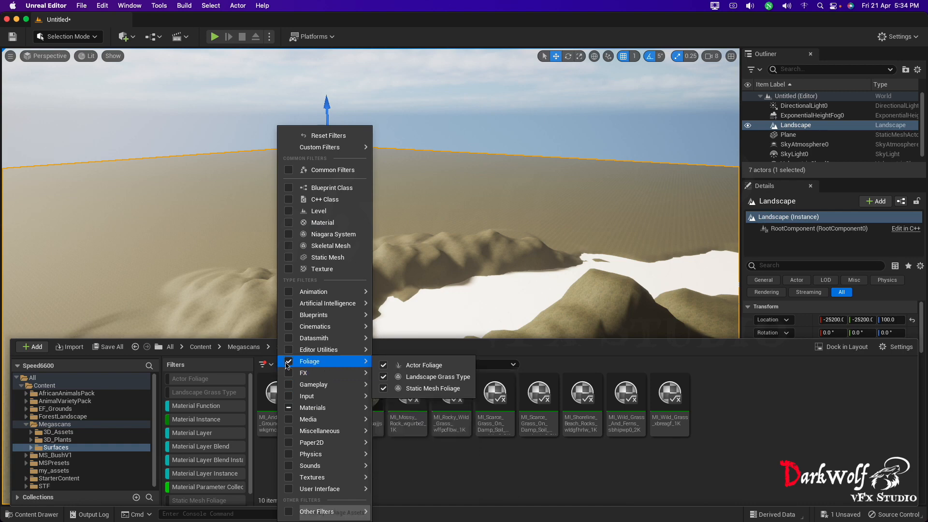
{"action": "left_click", "coordinate": [288, 361]}
{"action": "left_click", "coordinate": [289, 407]}
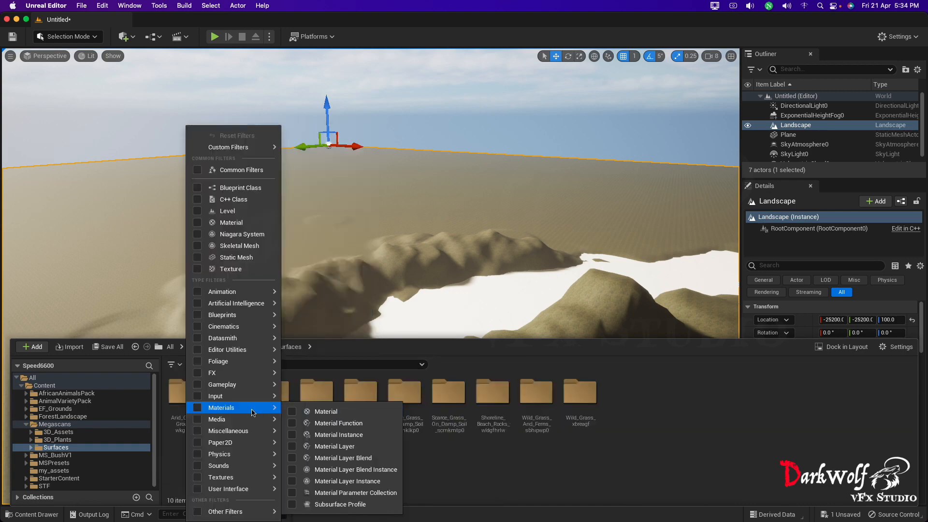
{"action": "left_click", "coordinate": [475, 445]}
{"action": "left_click", "coordinate": [266, 365]}
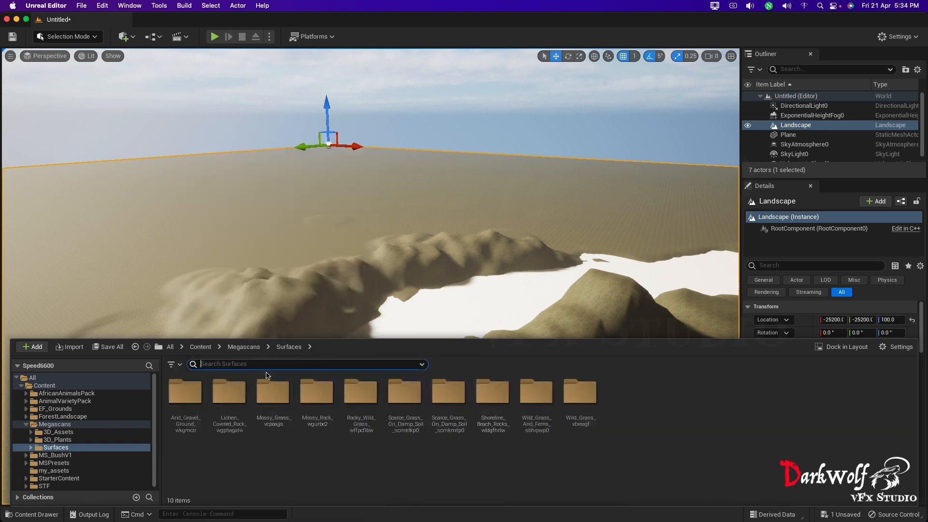
{"action": "type", "text": "water"}
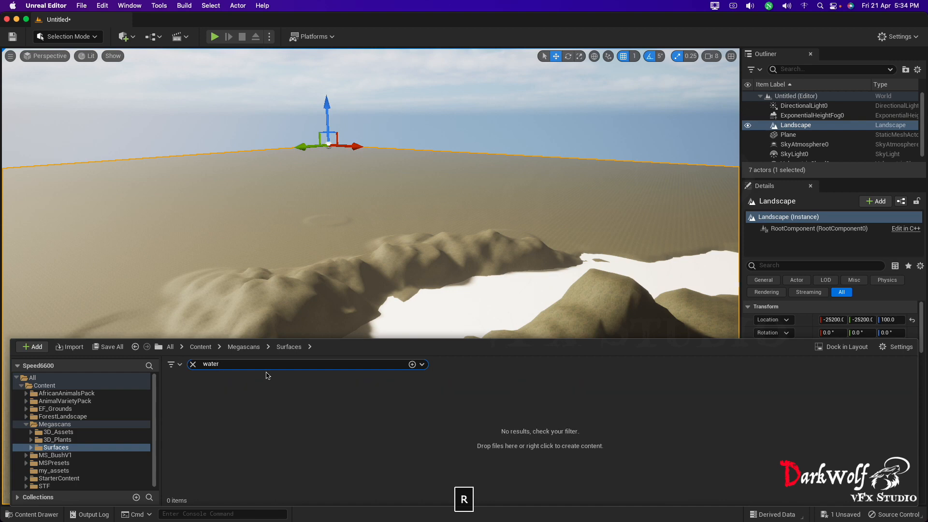
- Search all content folders for "water" and apply the M_ocean_shader_new_Inst material to the river plane
{"action": "left_click", "coordinate": [31, 379]}
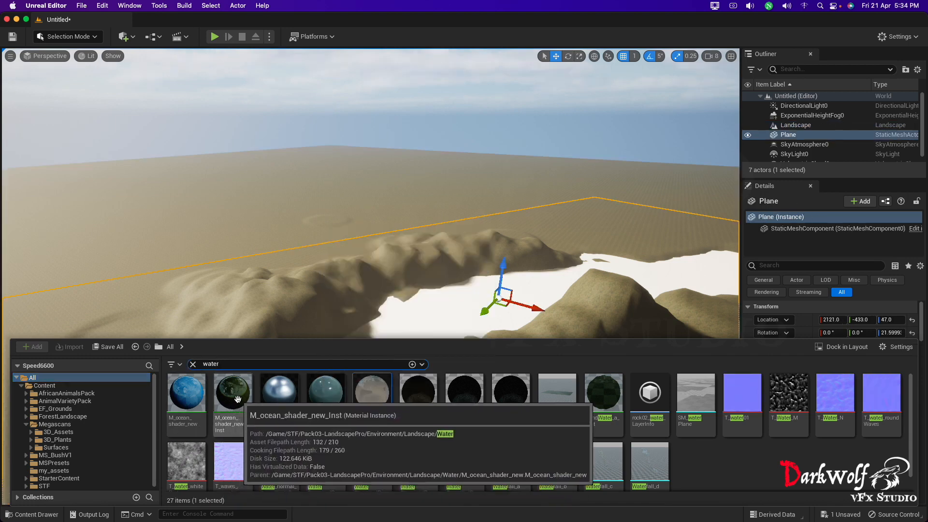
{"action": "left_click_drag", "start_coordinate": [234, 400], "coordinate": [443, 319]}
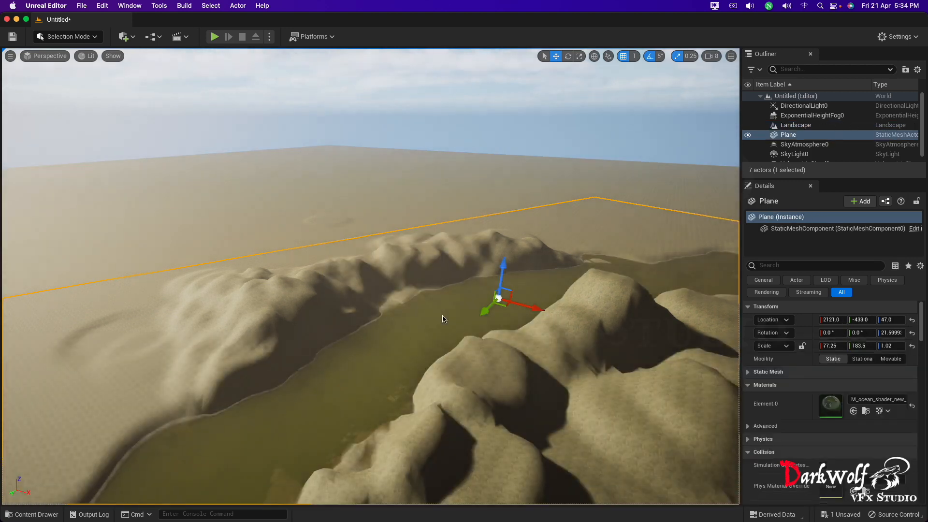
{"action": "left_click", "coordinate": [412, 241]}
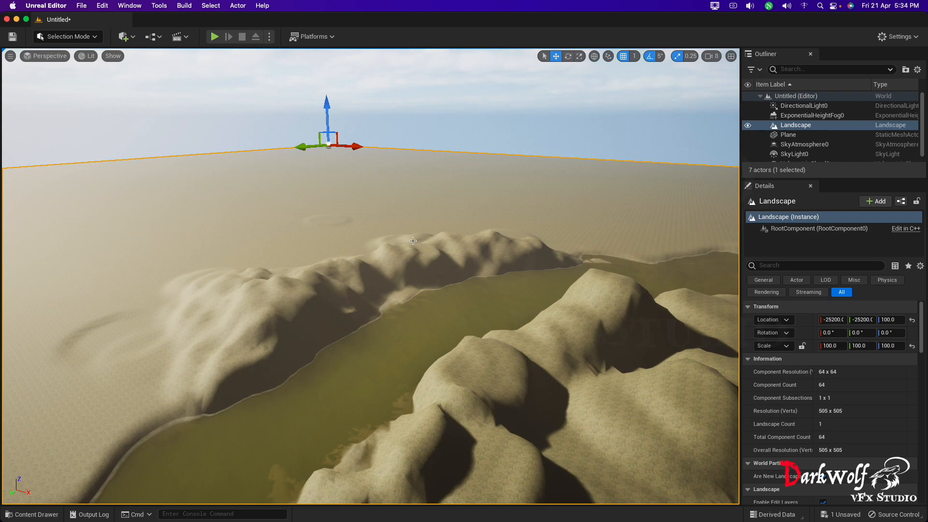
- Raise the water plane to Z 61
{"action": "left_click", "coordinate": [408, 373]}
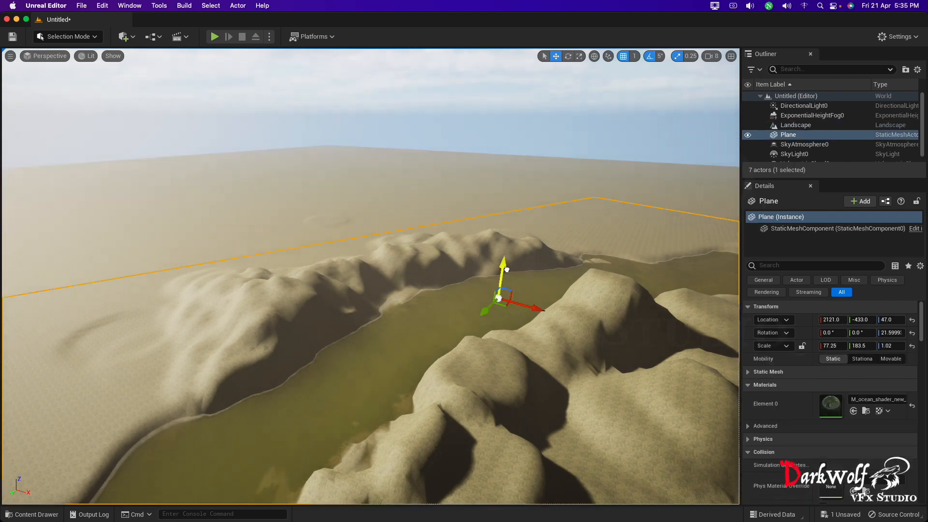
{"action": "left_click_drag", "start_coordinate": [506, 269], "coordinate": [503, 267]}
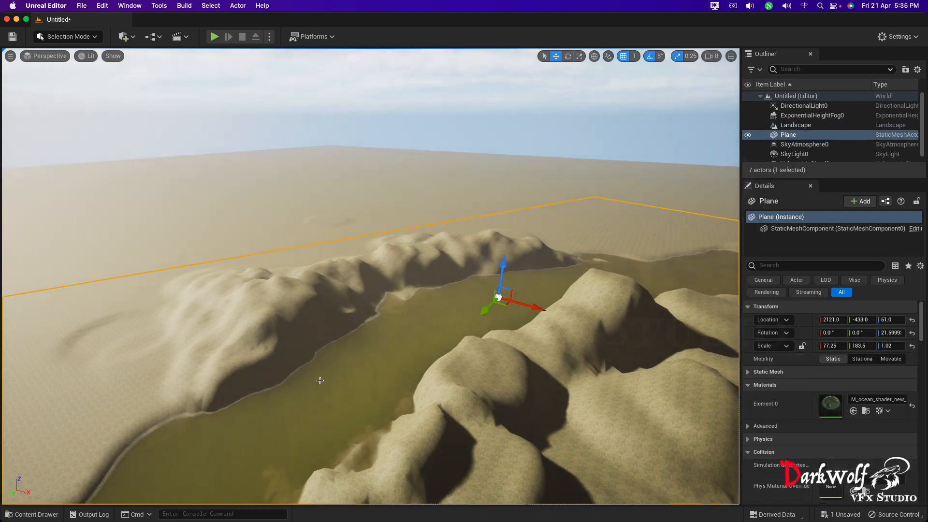
- Examine the water surface, shoreline and surrounding banks along the river from several angles
{"action": "left_click_drag", "start_coordinate": [312, 389], "coordinate": [348, 479], "text": "alt"}
{"action": "scroll", "coordinate": [503, 440], "scroll_direction": "up", "scroll_amount": 8}
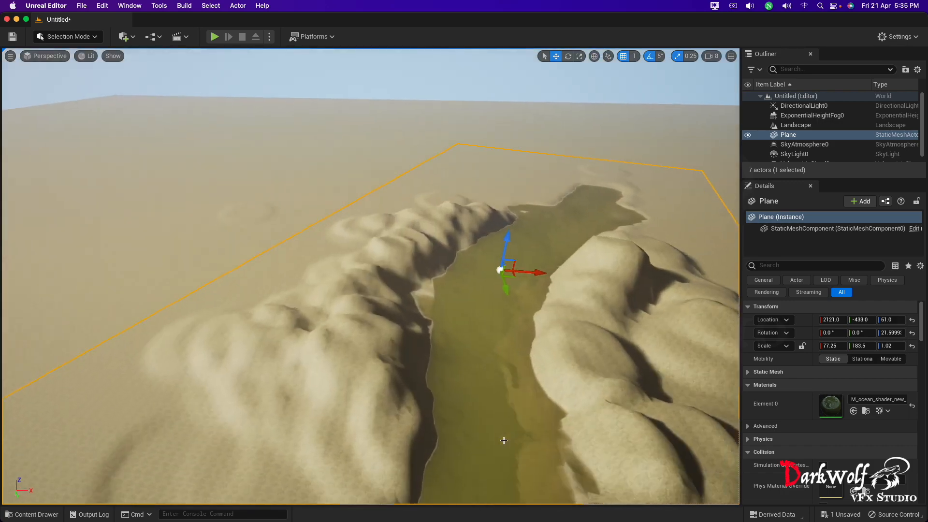
{"action": "scroll", "coordinate": [614, 435], "scroll_direction": "up", "scroll_amount": 10}
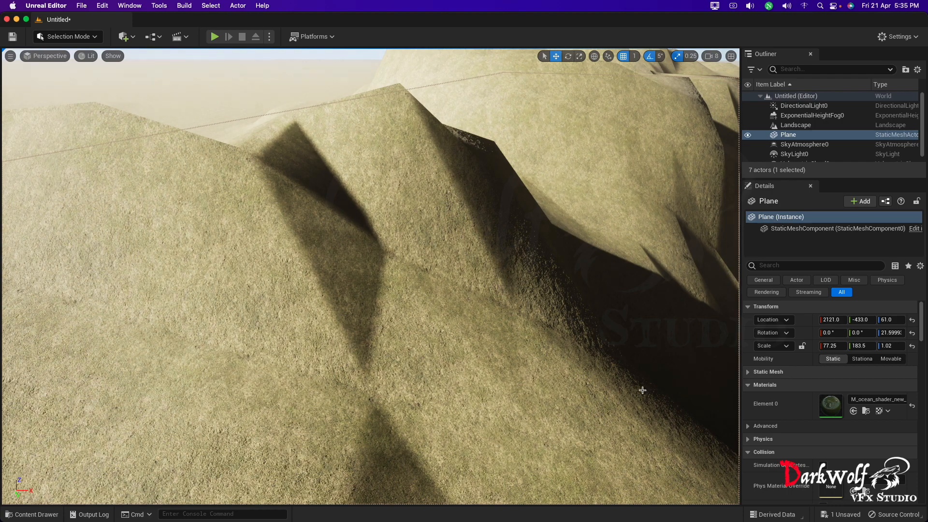
{"action": "key", "text": "f"}
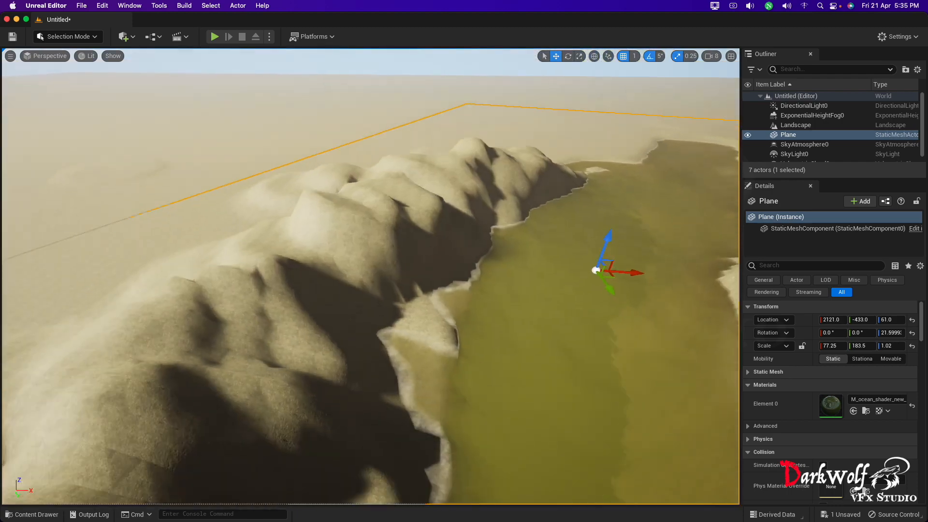
{"action": "middle_click_drag", "start_coordinate": [657, 388], "coordinate": [491, 380], "text": "alt"}
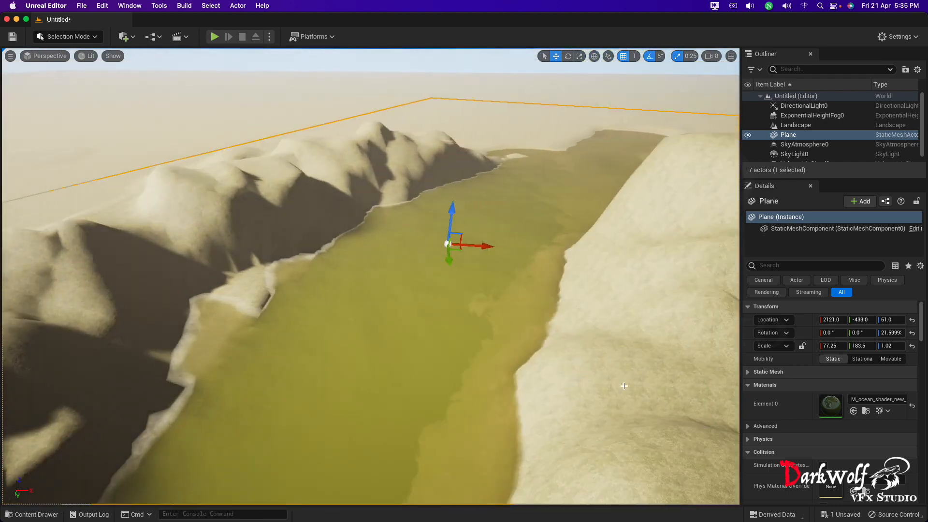
{"action": "left_click_drag", "start_coordinate": [491, 380], "coordinate": [449, 315], "text": "alt"}
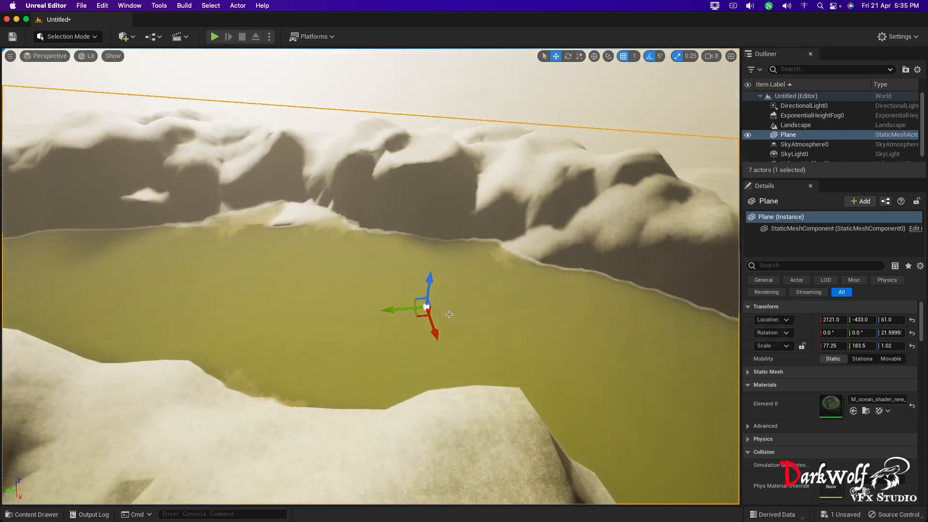
{"action": "scroll", "coordinate": [326, 378], "scroll_direction": "down", "scroll_amount": 5}
{"action": "scroll", "coordinate": [326, 378], "scroll_direction": "down", "scroll_amount": 8}
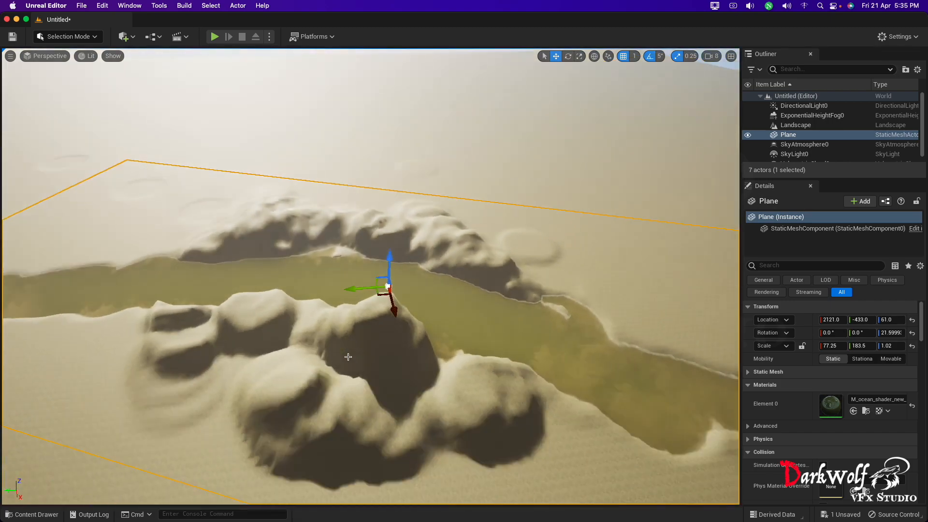
{"action": "scroll", "coordinate": [348, 356], "scroll_direction": "up", "scroll_amount": 5}
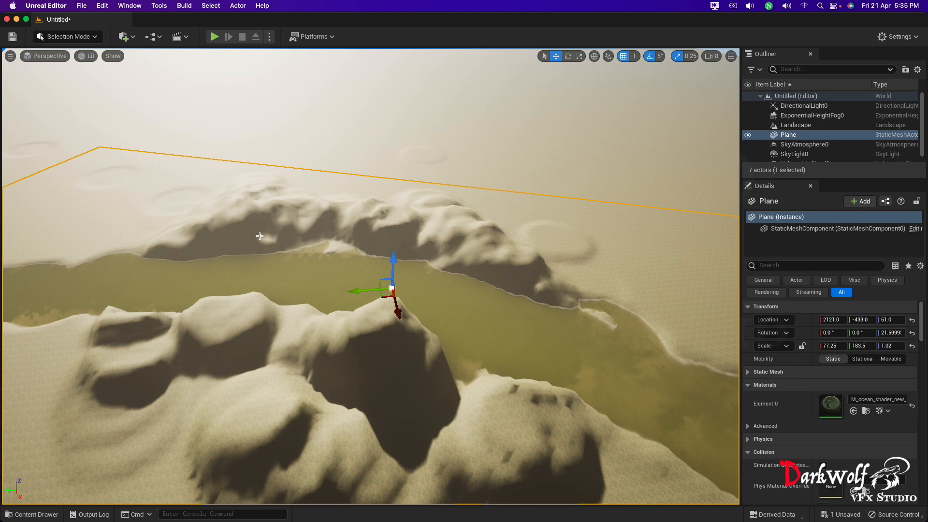
- Switch the editor to Foliage mode
{"action": "left_click", "coordinate": [315, 152]}
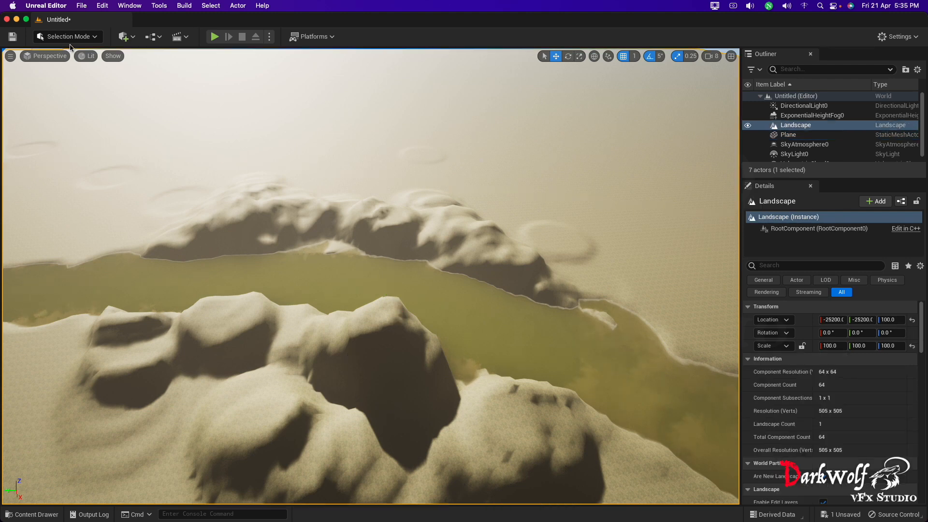
{"action": "left_click", "coordinate": [96, 38]}
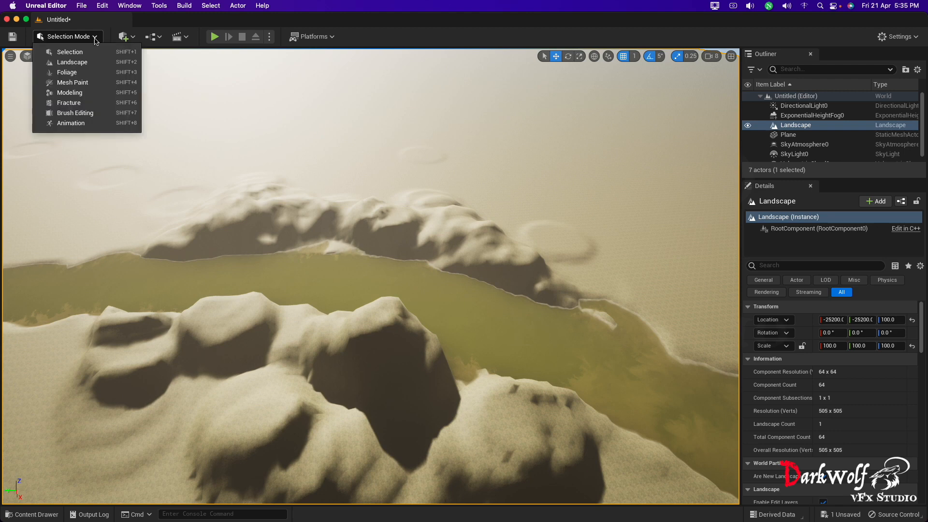
{"action": "left_click", "coordinate": [73, 74]}
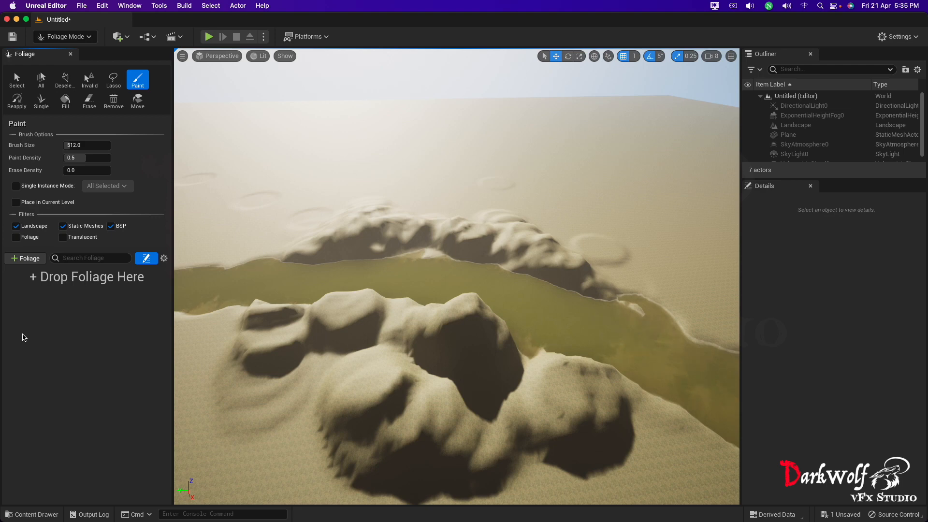
- Go to the my_assets folder and open Quixel Bridge to add Quixel content
{"action": "key", "text": "ctrl+space"}
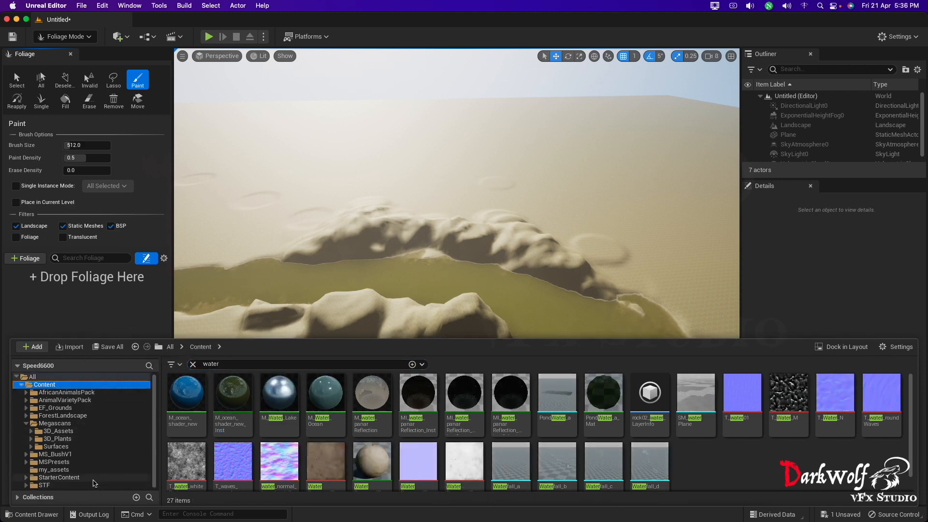
{"action": "left_click", "coordinate": [53, 469]}
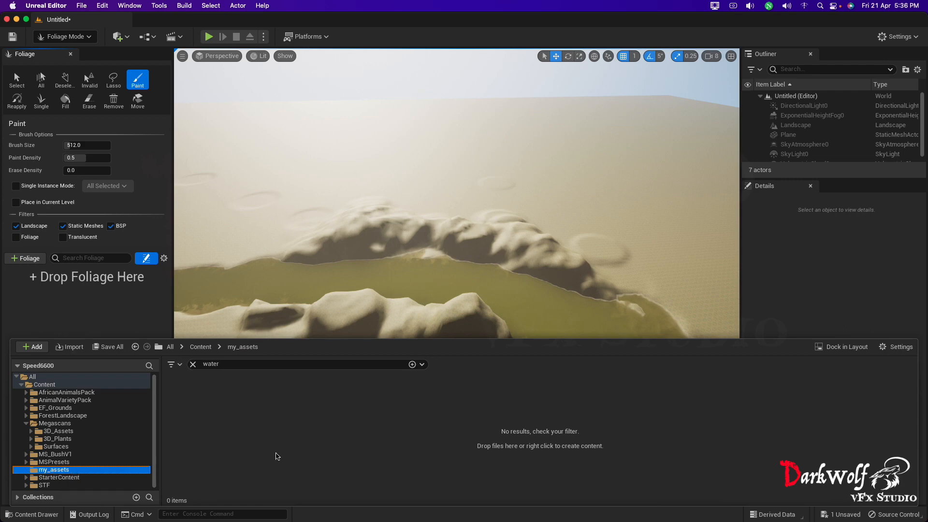
{"action": "right_click", "coordinate": [427, 418]}
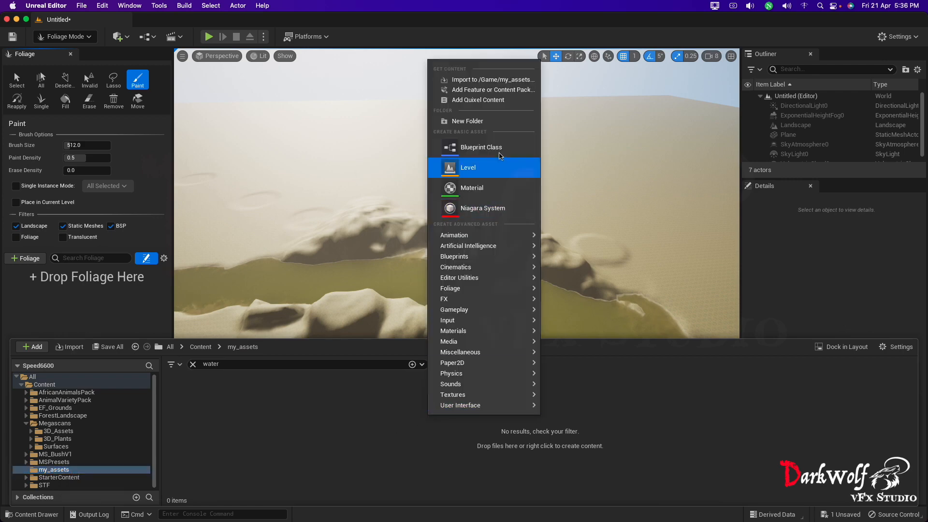
{"action": "left_click", "coordinate": [485, 100]}
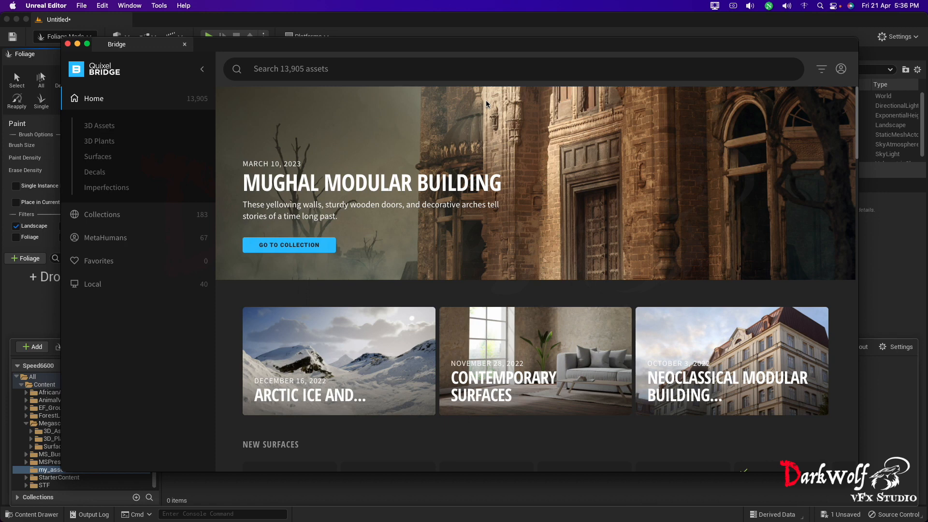
- Look through the locally downloaded Megascans assets in Bridge for suitable plants, rocks and surfaces
{"action": "left_click", "coordinate": [167, 290]}
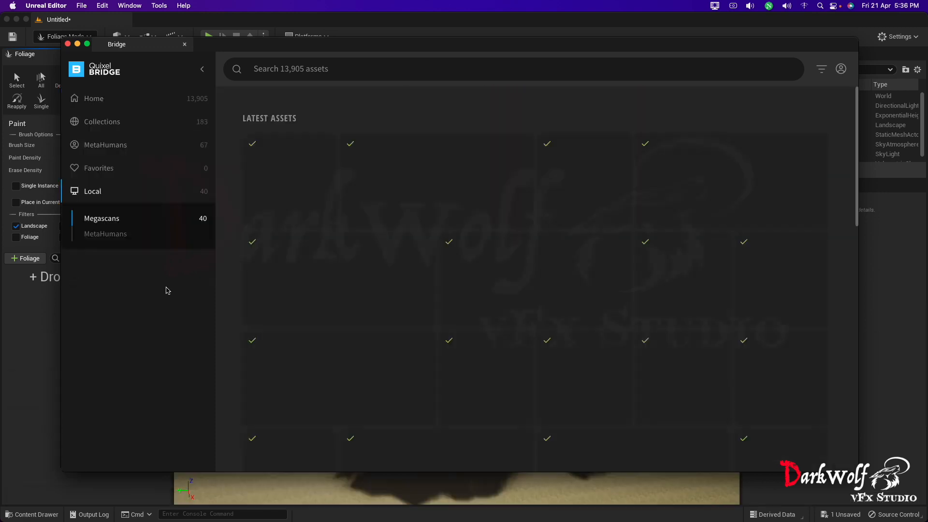
{"action": "scroll", "coordinate": [502, 313], "scroll_direction": "down", "scroll_amount": 10}
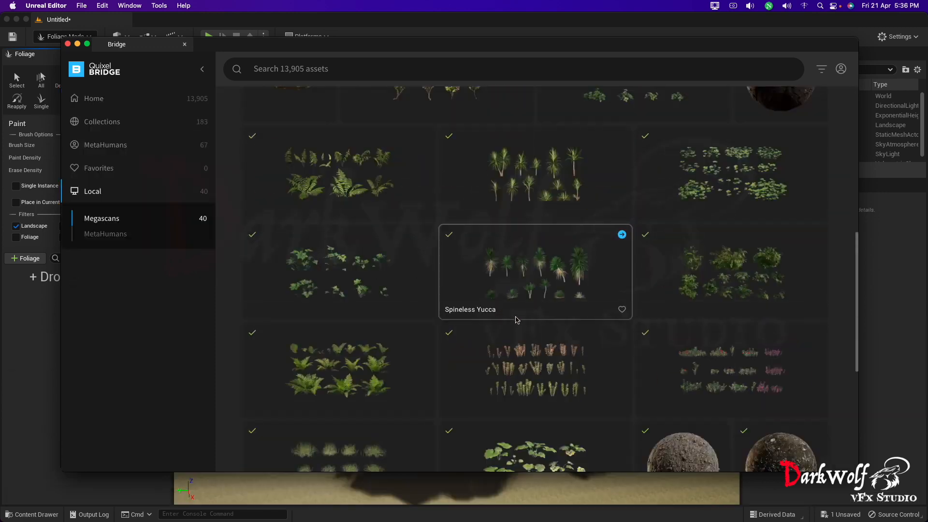
{"action": "scroll", "coordinate": [526, 327], "scroll_direction": "down", "scroll_amount": 5}
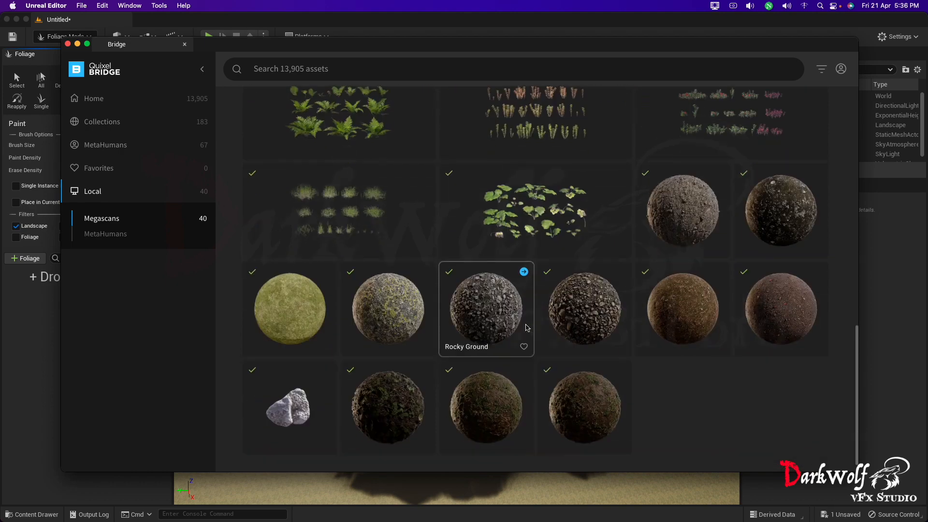
{"action": "scroll", "coordinate": [527, 327], "scroll_direction": "up", "scroll_amount": 15}
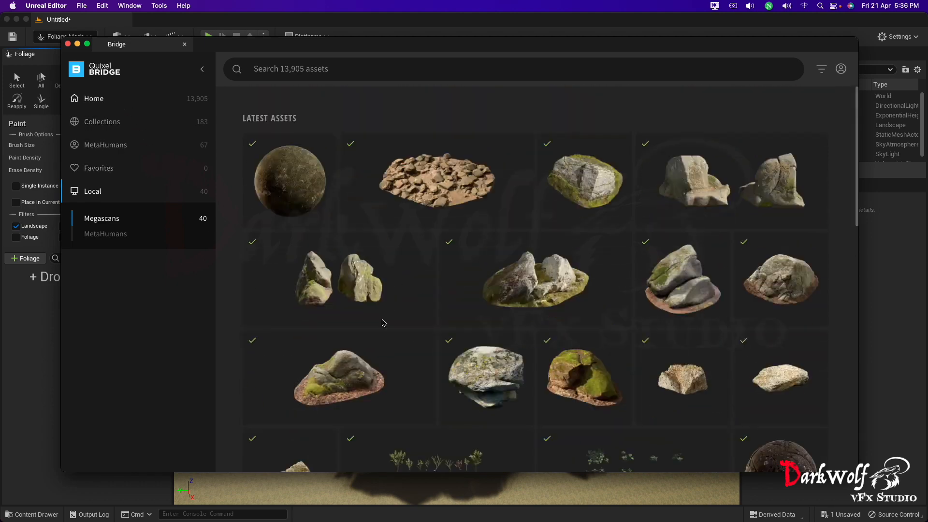
{"action": "scroll", "coordinate": [652, 377], "scroll_direction": "down", "scroll_amount": 10}
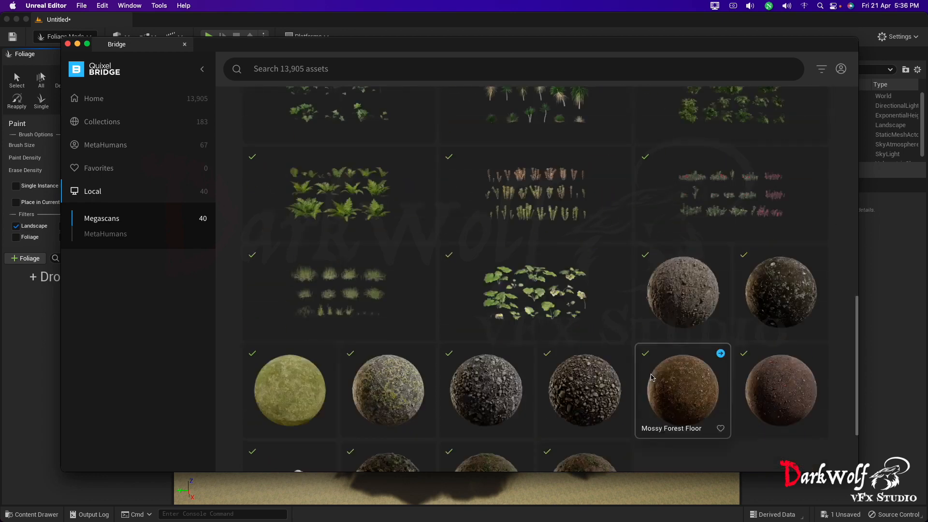
{"action": "scroll", "coordinate": [651, 377], "scroll_direction": "down", "scroll_amount": 2}
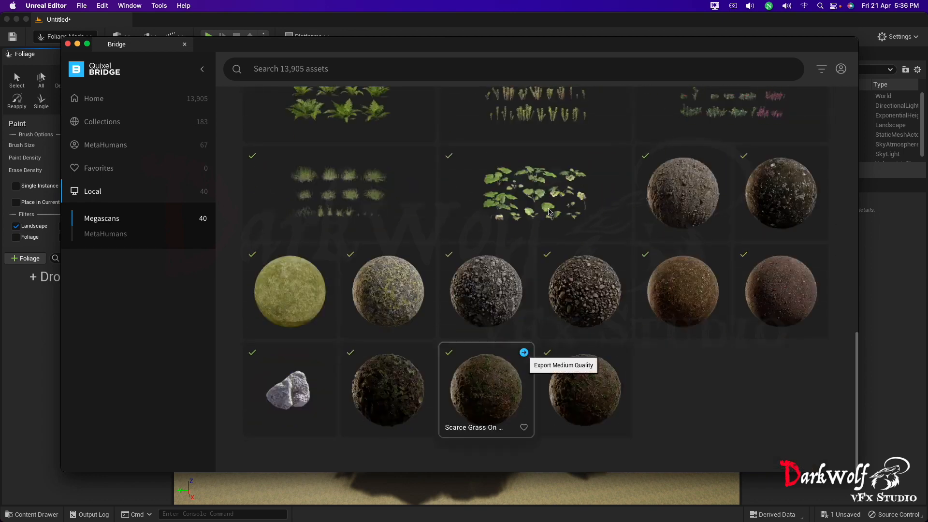
{"action": "scroll", "coordinate": [435, 203], "scroll_direction": "up", "scroll_amount": 5}
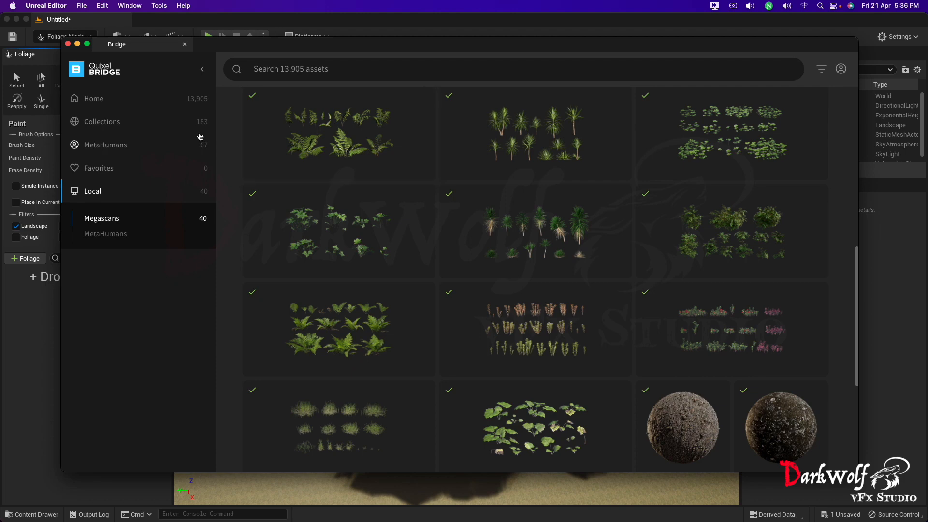
{"action": "left_click", "coordinate": [96, 98]}
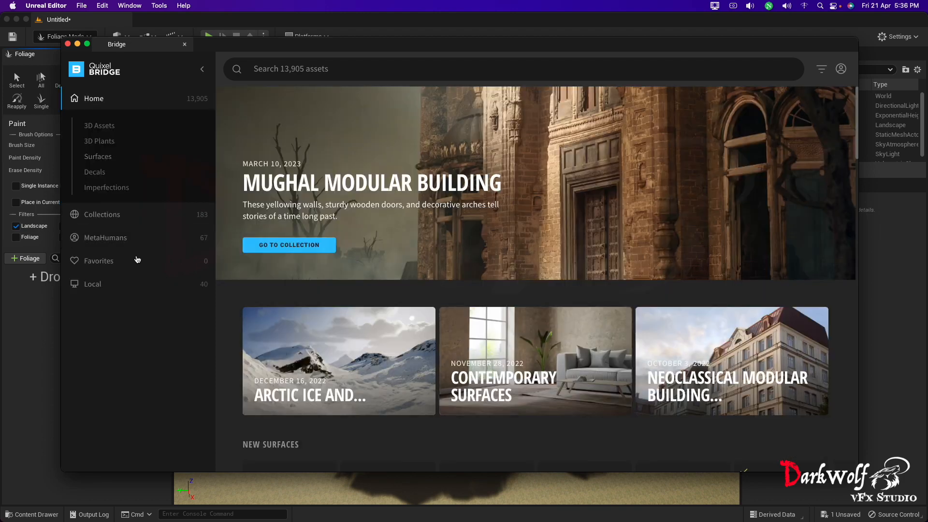
- Export the local Yellow Archangel and Wood Sorrel plants from Bridge into the project, then close Bridge
{"action": "left_click", "coordinate": [132, 287]}
{"action": "scroll", "coordinate": [595, 338], "scroll_direction": "down", "scroll_amount": 2}
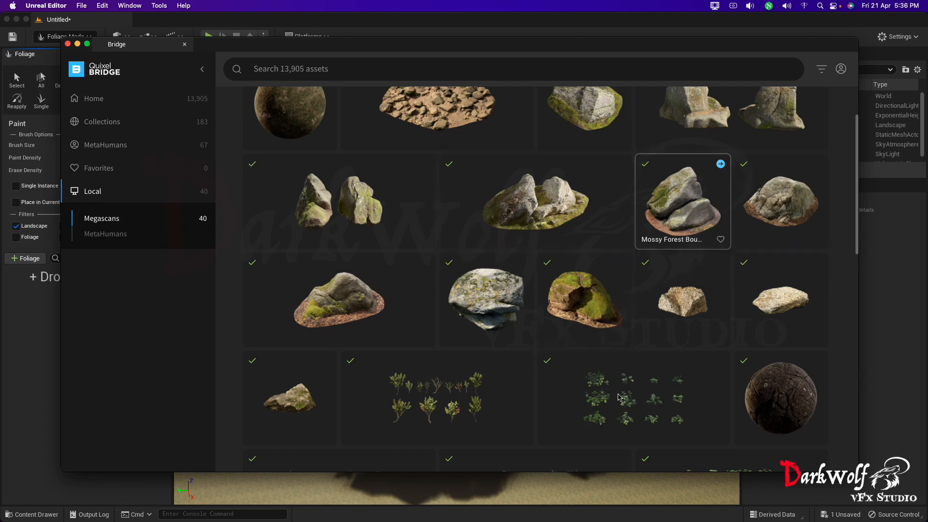
{"action": "scroll", "coordinate": [619, 397], "scroll_direction": "down", "scroll_amount": 2}
{"action": "left_click", "coordinate": [719, 263]}
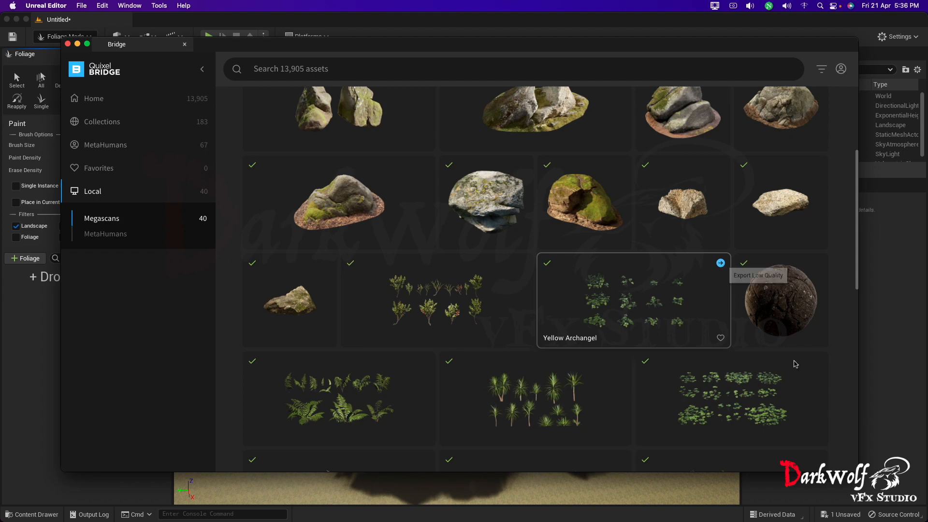
{"action": "left_click", "coordinate": [819, 361]}
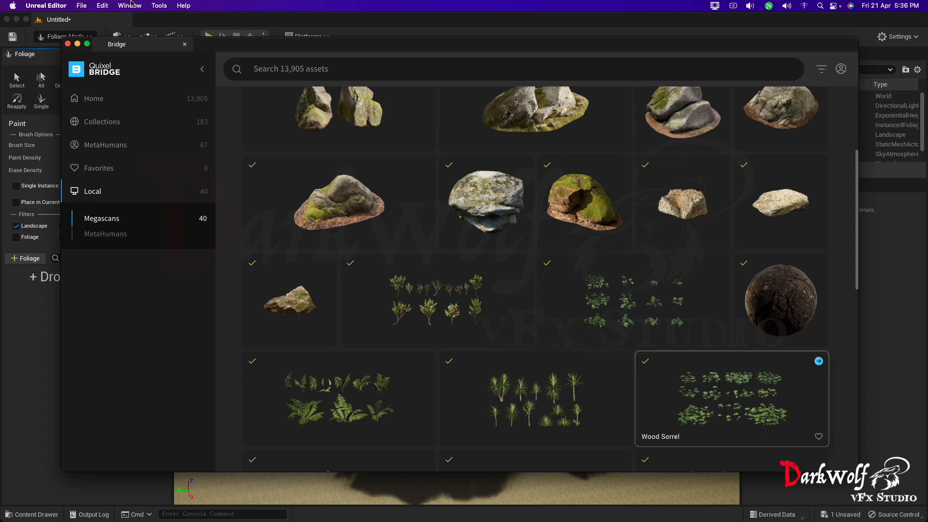
{"action": "left_click", "coordinate": [68, 44]}
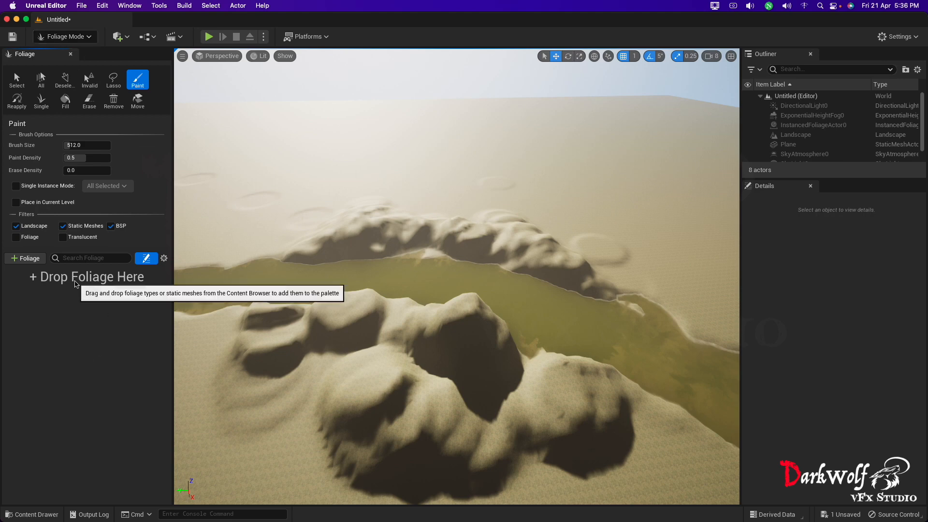
- Browse the static mesh foliage types available for the foliage palette without adding any
{"action": "key", "text": "ctrl+space"}
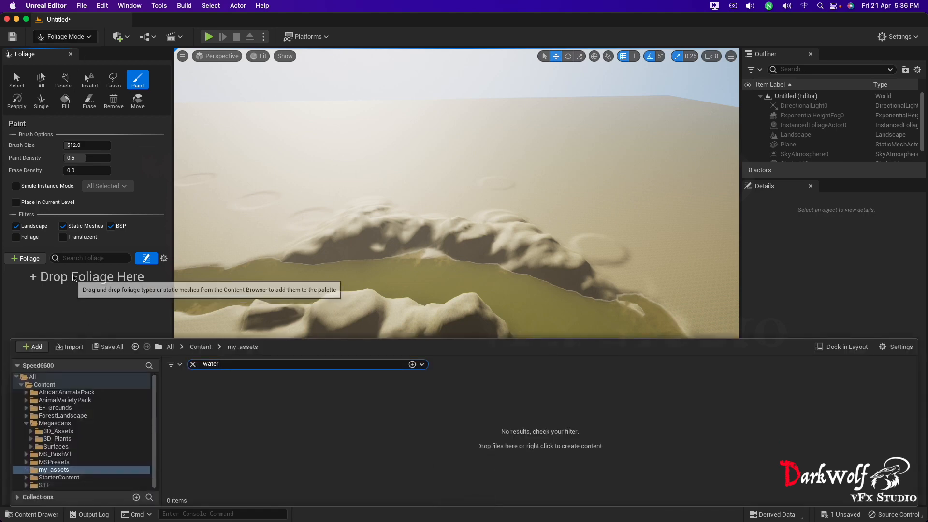
{"action": "left_click", "coordinate": [30, 263]}
{"action": "scroll", "coordinate": [35, 417], "scroll_direction": "down", "scroll_amount": 10}
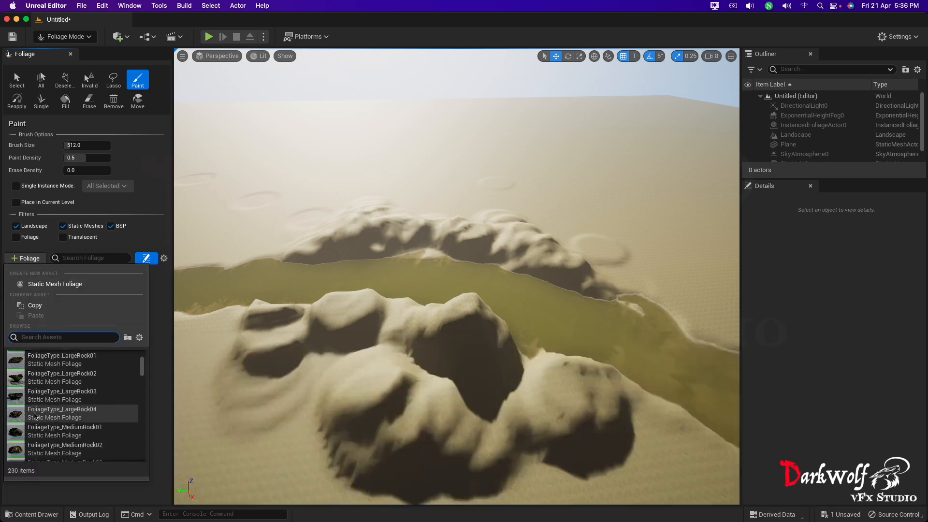
{"action": "scroll", "coordinate": [34, 416], "scroll_direction": "down", "scroll_amount": 5}
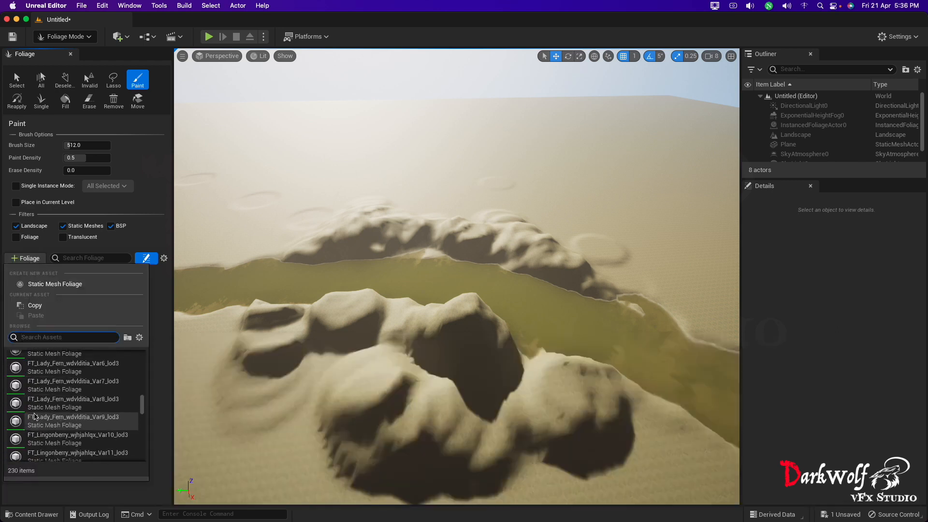
{"action": "left_click", "coordinate": [35, 251]}
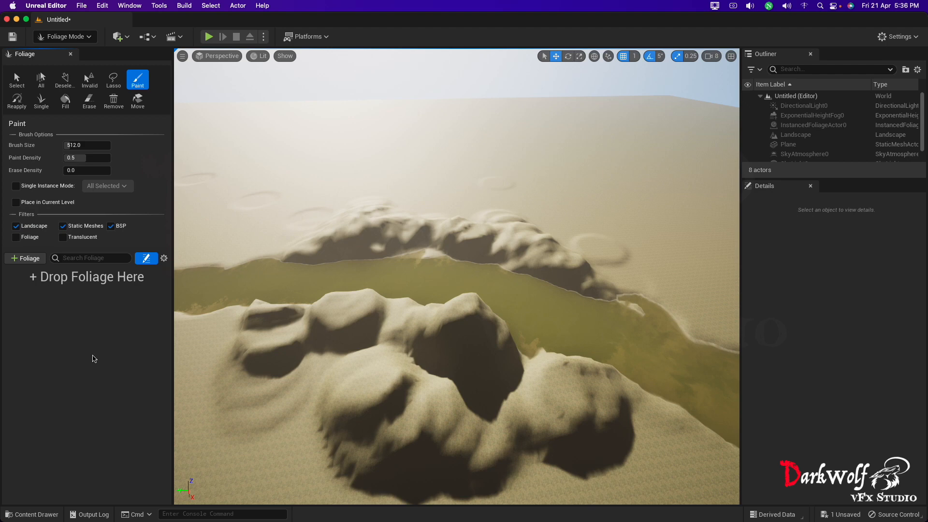
- Clear the asset search and filter the Megascans folder to show only Foliage asset types
{"action": "key", "text": "ctrl+space"}
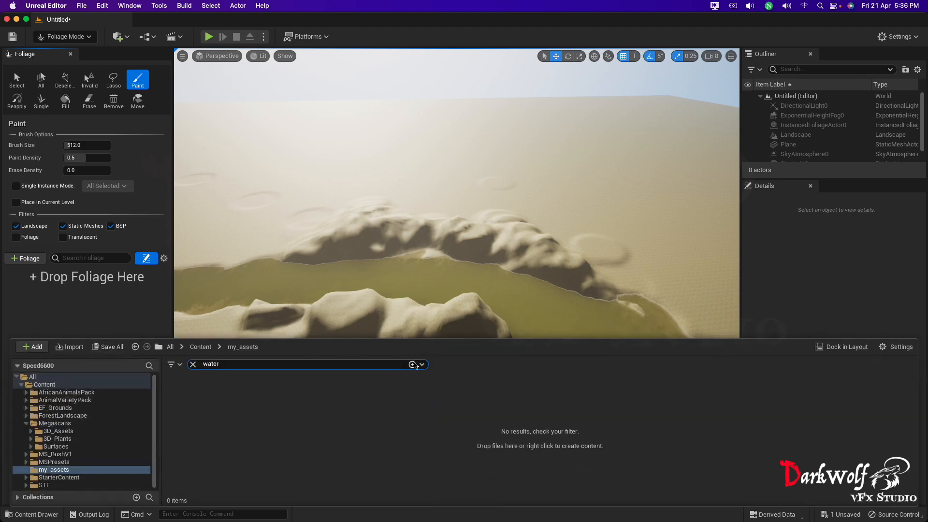
{"action": "left_click", "coordinate": [192, 365]}
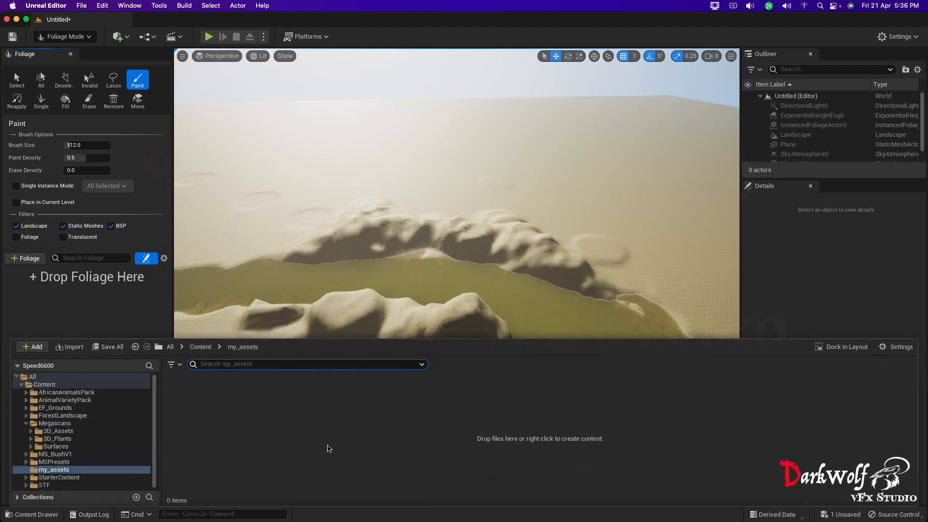
{"action": "left_click", "coordinate": [174, 365]}
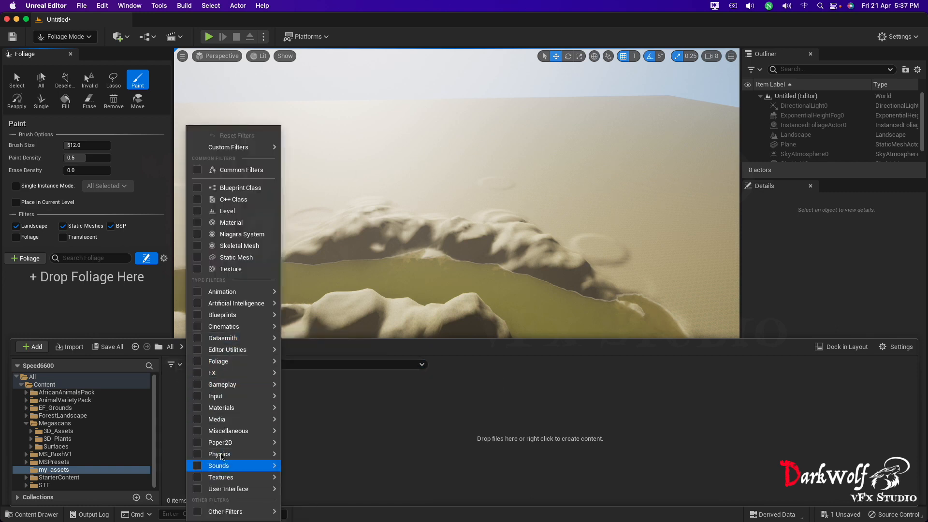
{"action": "mouse_move", "coordinate": [215, 410]}
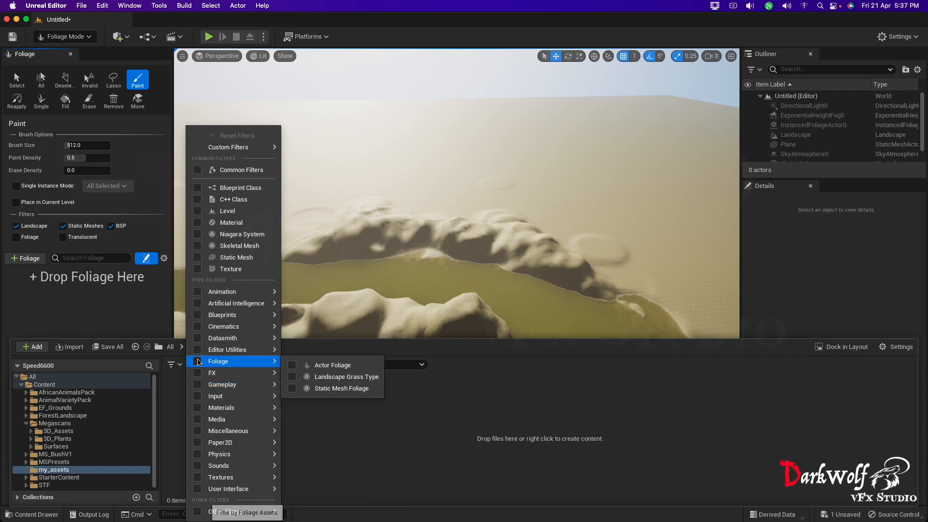
{"action": "left_click", "coordinate": [197, 360]}
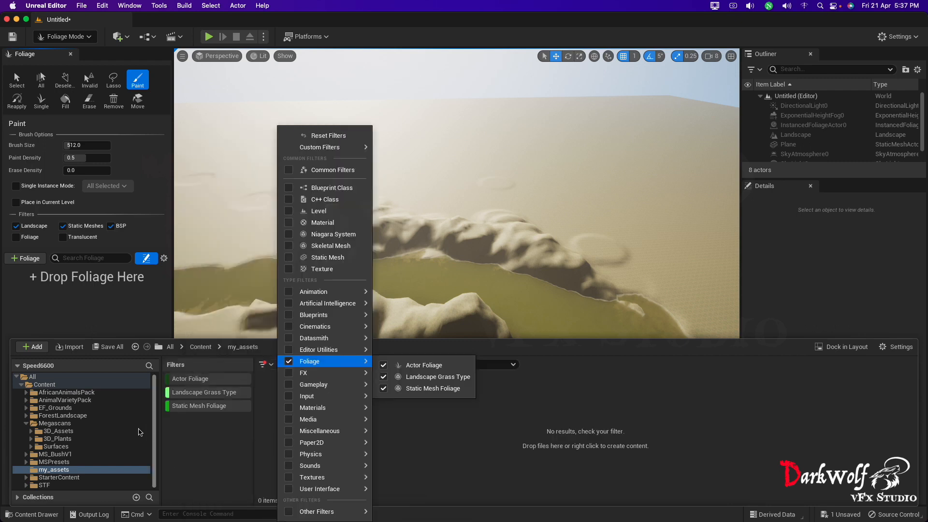
{"action": "left_click", "coordinate": [32, 377]}
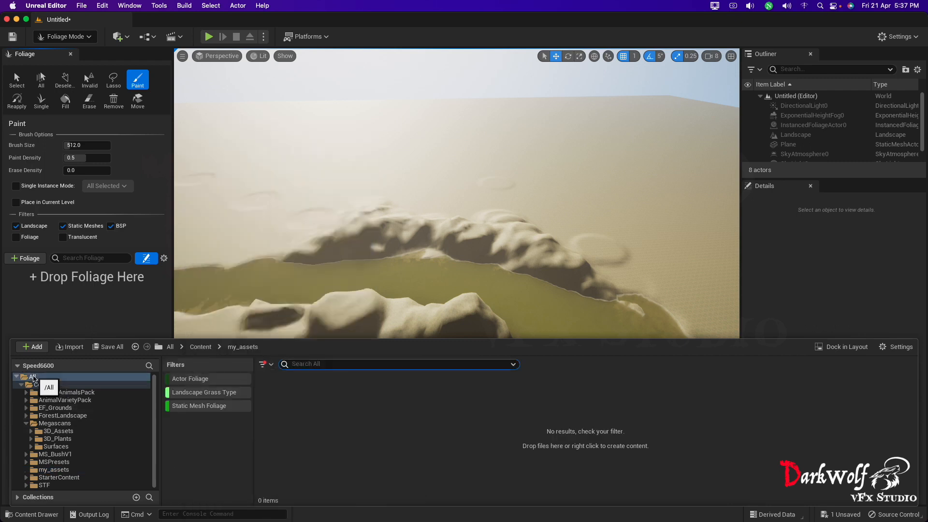
{"action": "left_click", "coordinate": [54, 425]}
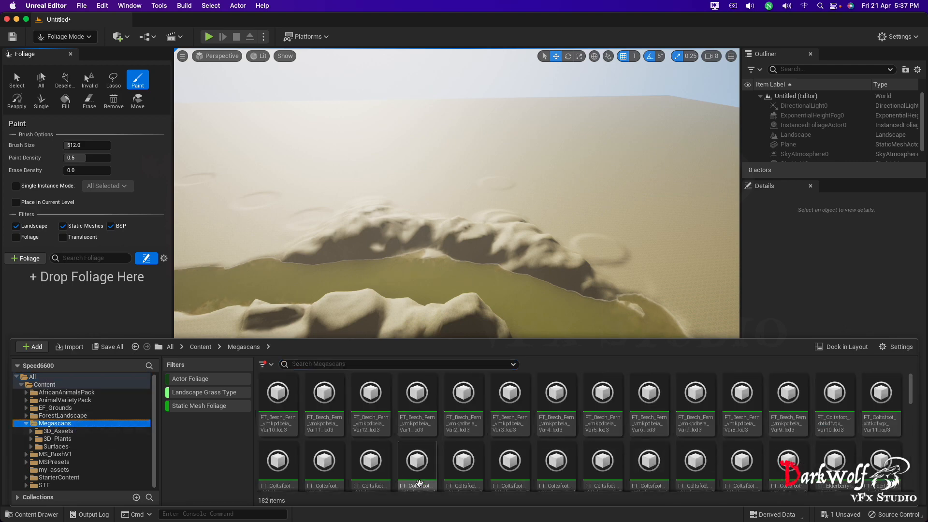
- Add the Megascans Wood Sorrel and Yellow Archangel static mesh foliage types to the foliage palette
{"action": "scroll", "coordinate": [594, 443], "scroll_direction": "down", "scroll_amount": 5}
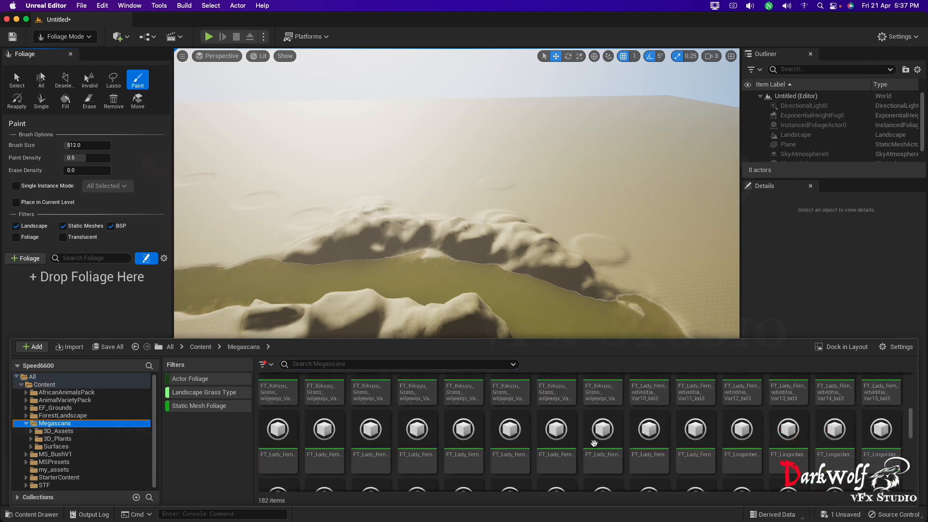
{"action": "scroll", "coordinate": [594, 443], "scroll_direction": "down", "scroll_amount": 2}
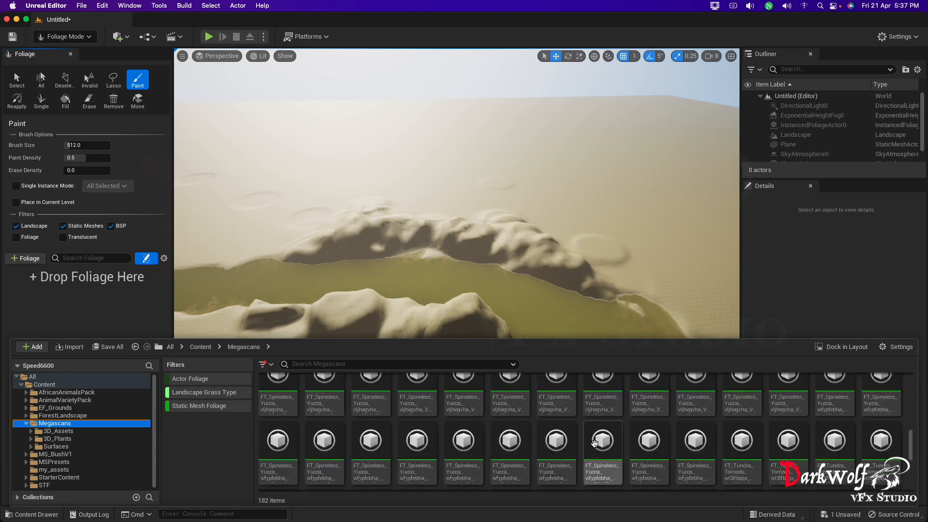
{"action": "scroll", "coordinate": [594, 443], "scroll_direction": "up", "scroll_amount": 7}
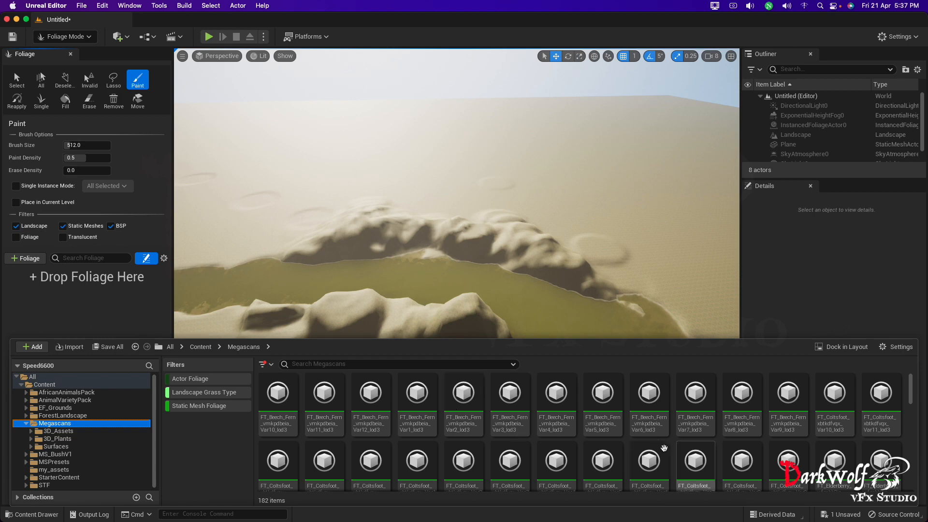
{"action": "scroll", "coordinate": [612, 452], "scroll_direction": "down", "scroll_amount": 7}
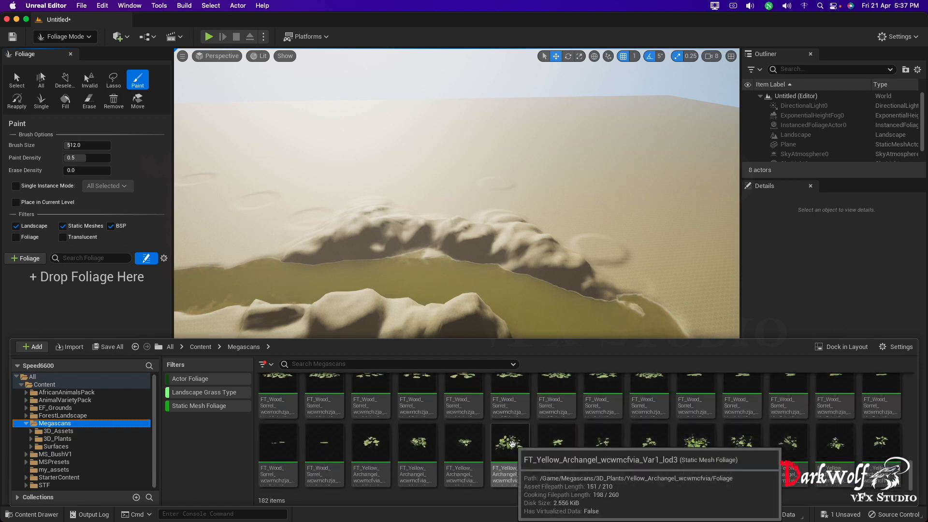
{"action": "left_click", "coordinate": [512, 444]}
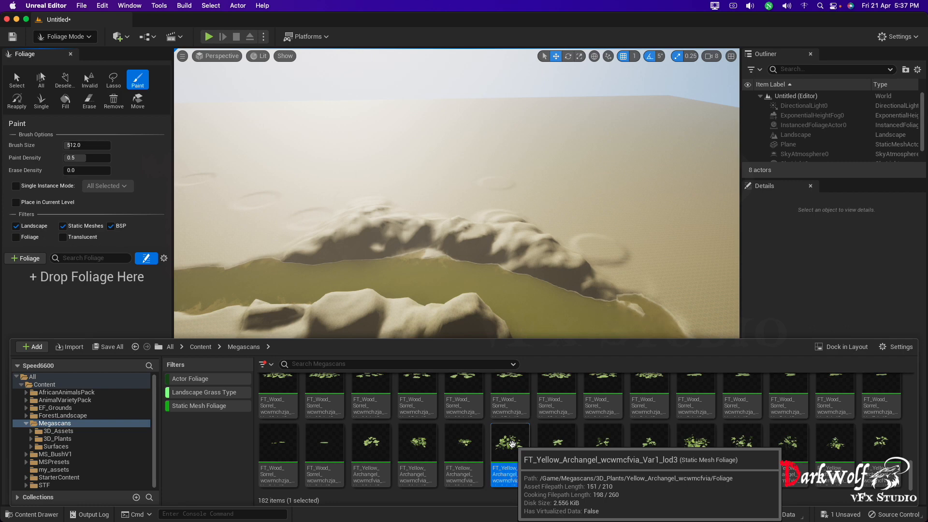
{"action": "left_click_drag", "start_coordinate": [513, 444], "coordinate": [129, 316]}
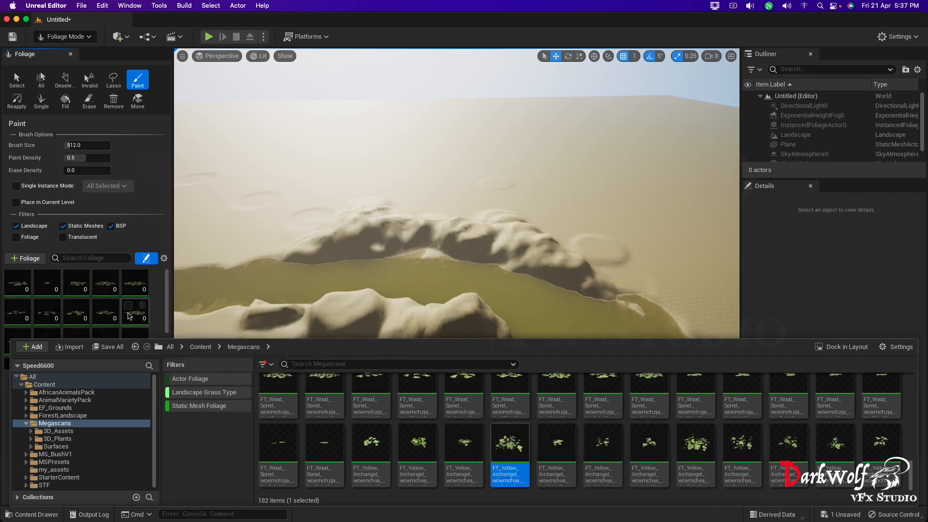
- Select all foliage types in the palette and set their painting Density / 1Kuu to 1
{"action": "scroll", "coordinate": [116, 298], "scroll_direction": "down", "scroll_amount": 2}
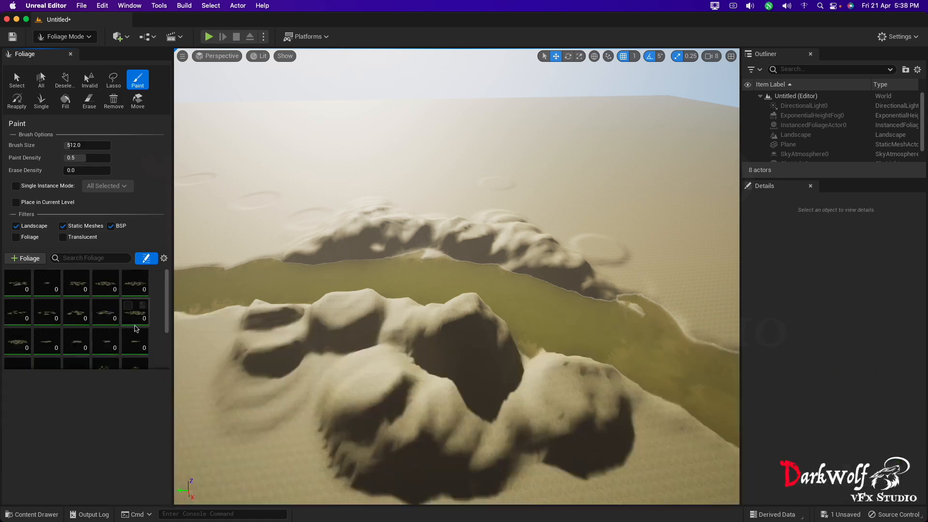
{"action": "scroll", "coordinate": [135, 328], "scroll_direction": "down", "scroll_amount": 2}
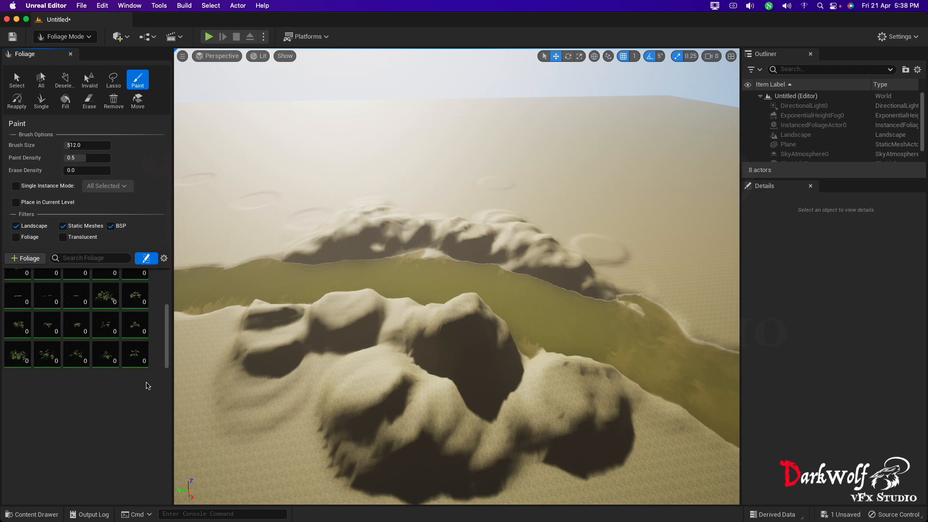
{"action": "left_click", "coordinate": [135, 355]}
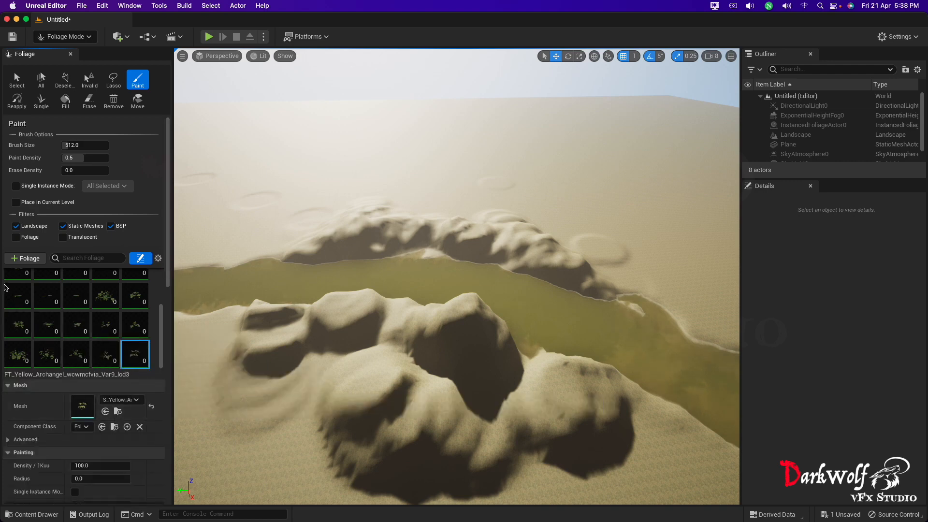
{"action": "left_click_drag", "start_coordinate": [162, 340], "coordinate": [162, 285]}
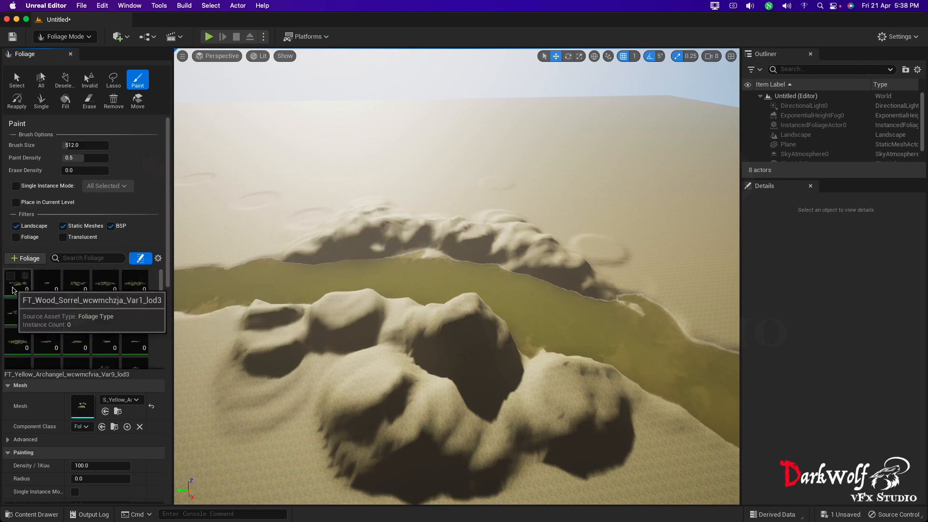
{"action": "key", "text": "ctrl+a"}
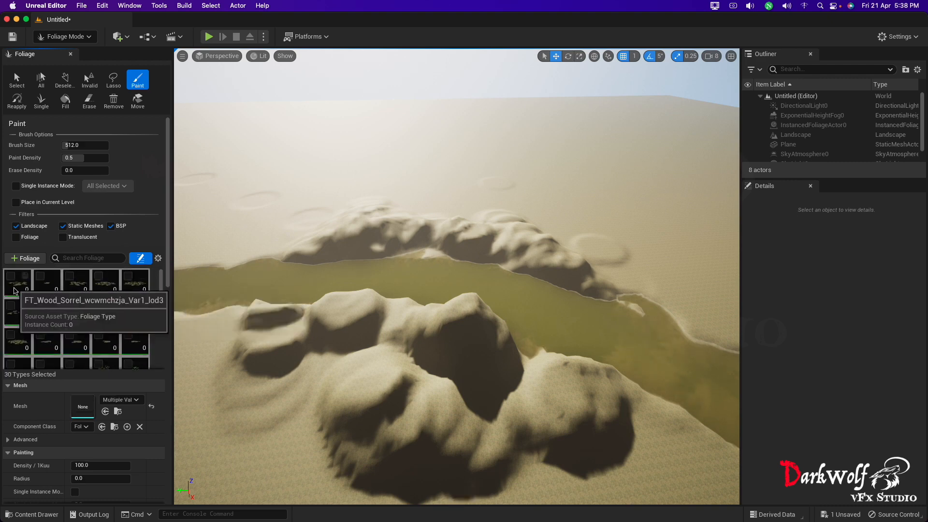
{"action": "scroll", "coordinate": [146, 290], "scroll_direction": "down", "scroll_amount": 3}
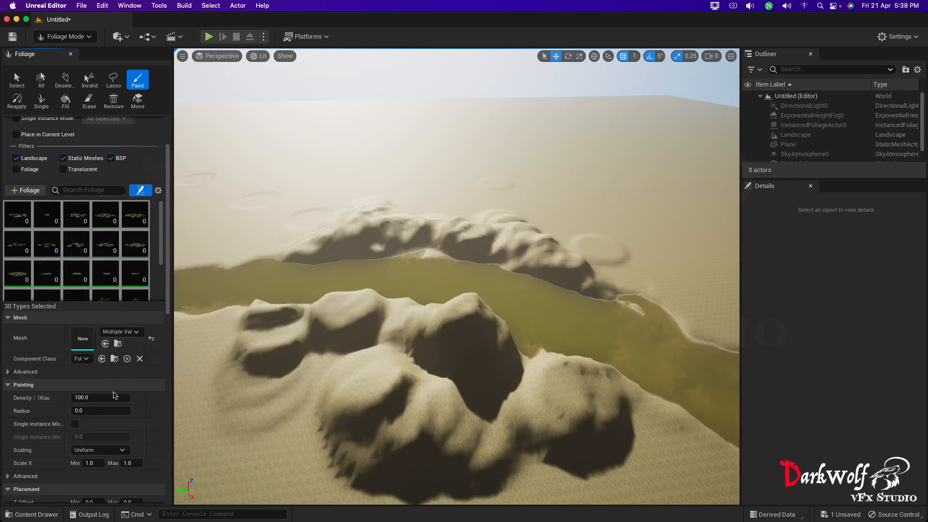
{"action": "scroll", "coordinate": [87, 387], "scroll_direction": "down", "scroll_amount": 2}
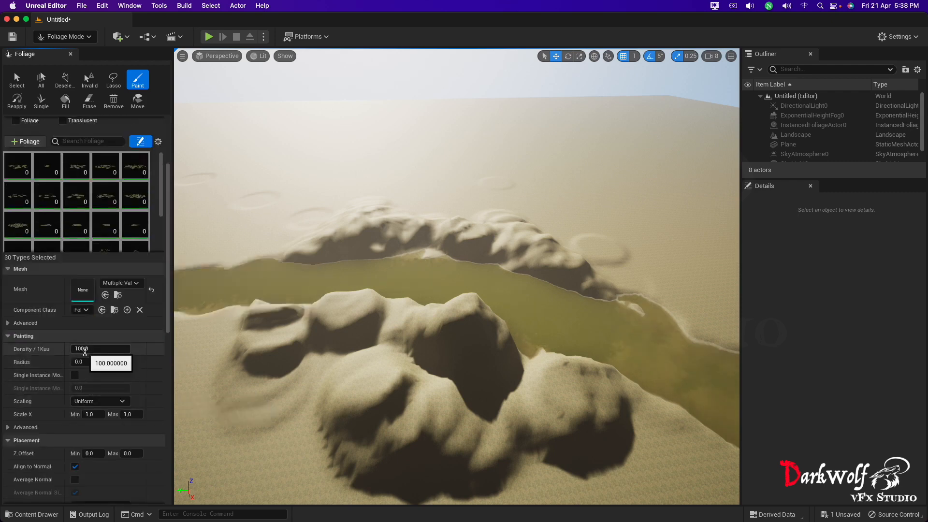
{"action": "left_click", "coordinate": [81, 349]}
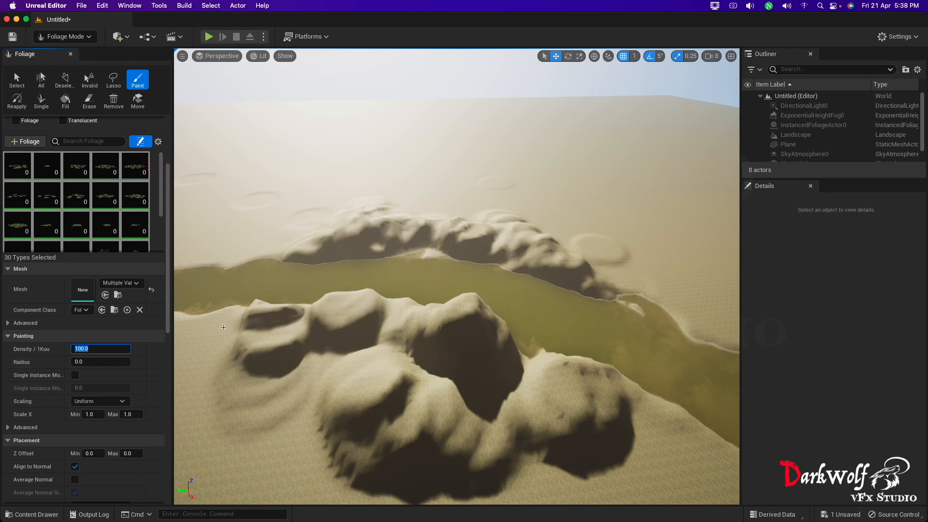
{"action": "scroll", "coordinate": [51, 194], "scroll_direction": "down", "scroll_amount": 1}
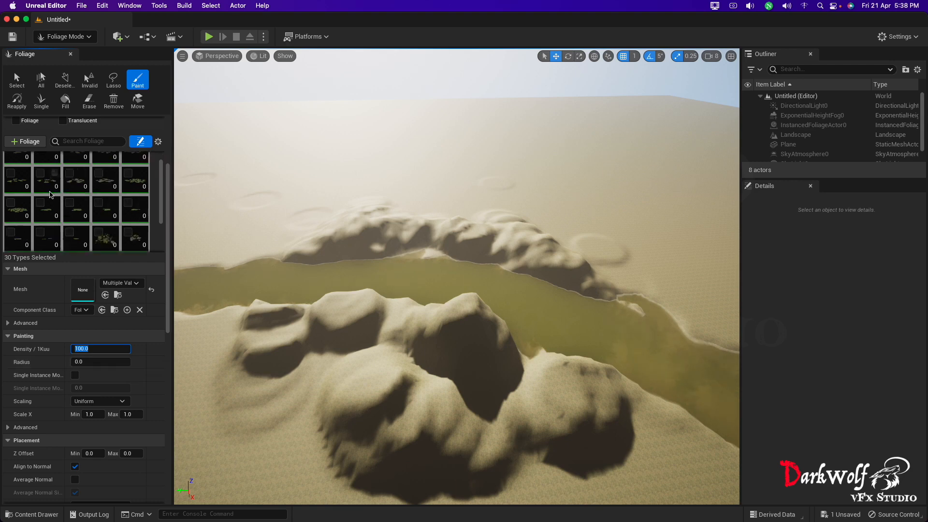
{"action": "scroll", "coordinate": [51, 194], "scroll_direction": "down", "scroll_amount": 5}
{"action": "scroll", "coordinate": [54, 195], "scroll_direction": "up", "scroll_amount": 4}
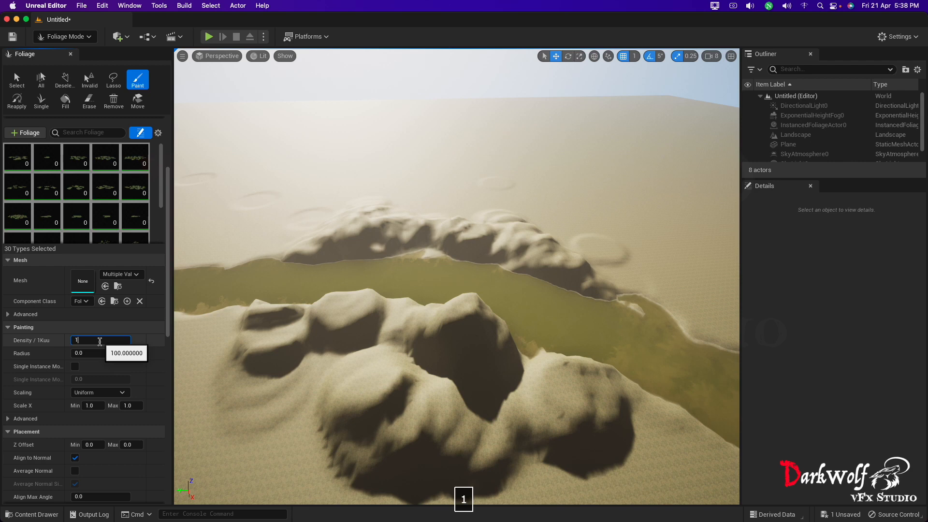
{"action": "key", "text": "Return"}
{"action": "left_click", "coordinate": [126, 315]}
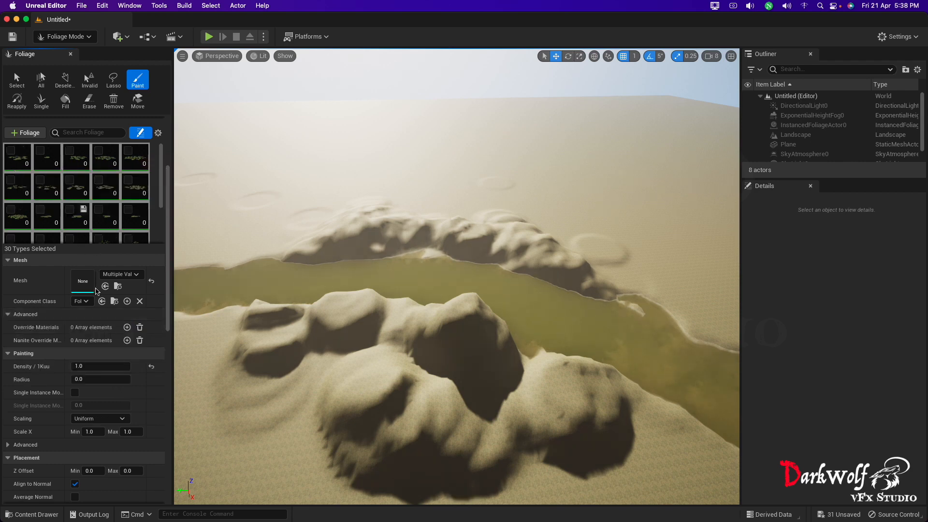
- Reduce the foliage brush size to about 330 for painting close to the far riverbank
{"action": "scroll", "coordinate": [119, 411], "scroll_direction": "up", "scroll_amount": 5}
{"action": "scroll", "coordinate": [118, 410], "scroll_direction": "down", "scroll_amount": 3}
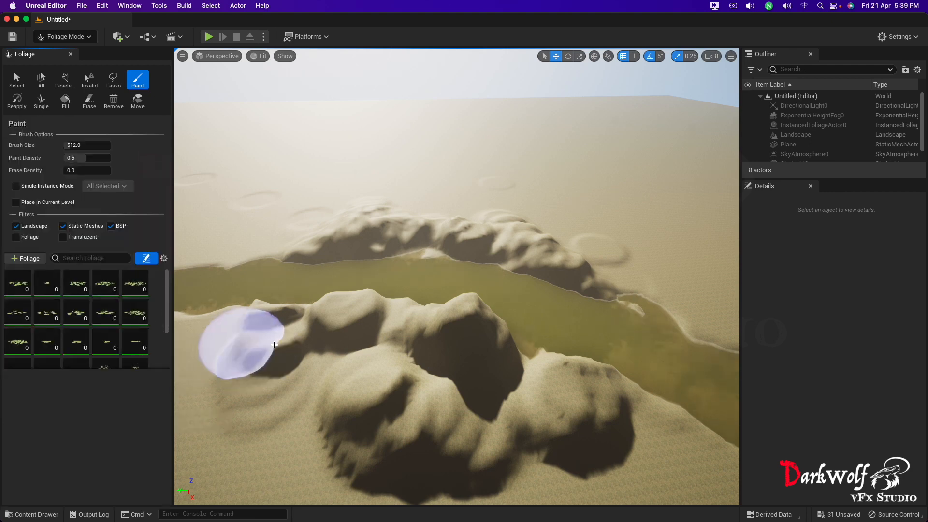
{"action": "scroll", "coordinate": [540, 298], "scroll_direction": "up", "scroll_amount": 6}
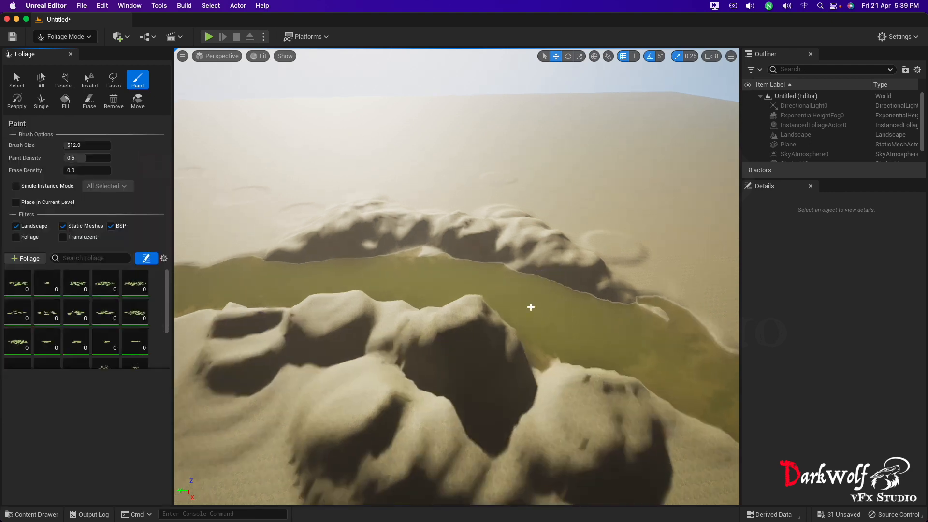
{"action": "scroll", "coordinate": [548, 266], "scroll_direction": "up", "scroll_amount": 2}
{"action": "scroll", "coordinate": [389, 221], "scroll_direction": "up", "scroll_amount": 4}
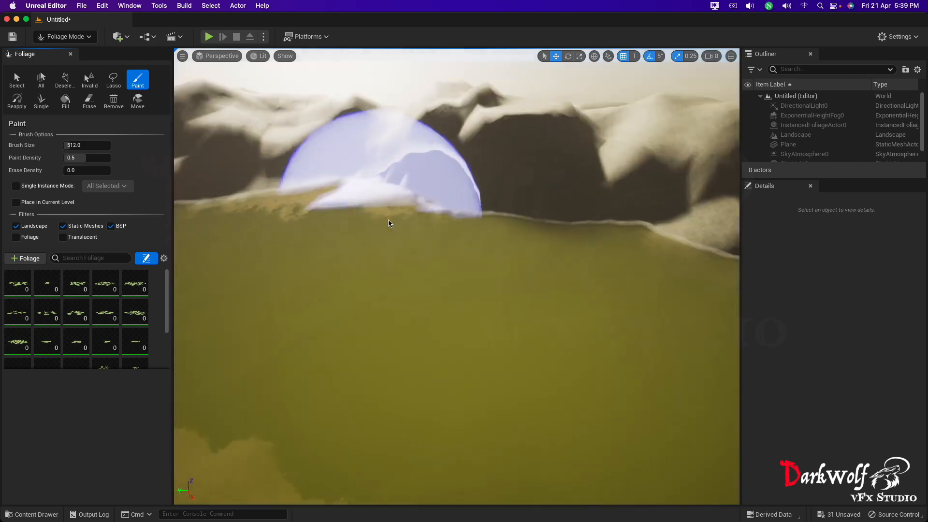
{"action": "mouse_move", "coordinate": [361, 195]}
{"action": "left_mouse_down", "text": "alt"}
{"action": "mouse_move", "coordinate": [416, 194]}
{"action": "mouse_move", "coordinate": [335, 154]}
{"action": "left_mouse_up", "text": "alt"}
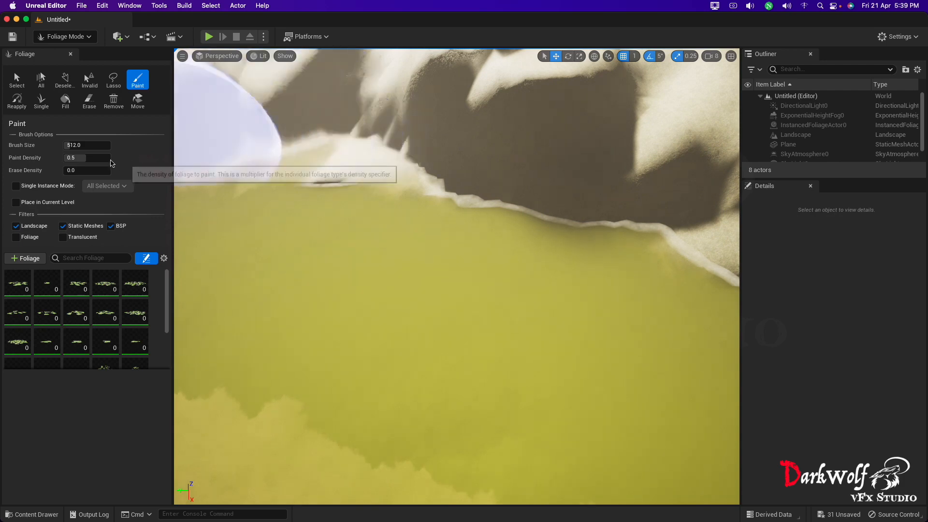
{"action": "left_click_drag", "start_coordinate": [79, 145], "coordinate": [68, 145]}
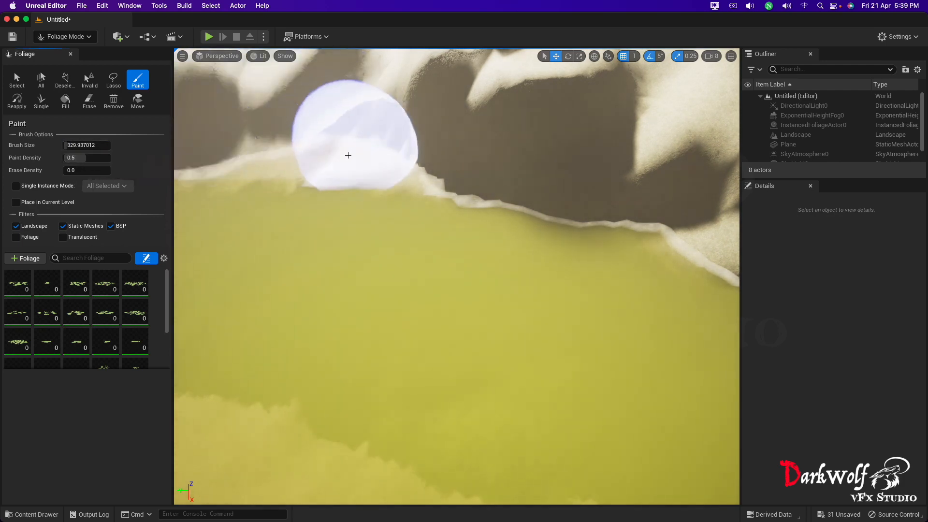
- Paint Wood Sorrel and Yellow Archangel foliage along the far riverbank and the foot of its rocks
{"action": "mouse_move", "coordinate": [282, 153]}
{"action": "left_mouse_down"}
{"action": "mouse_move", "coordinate": [503, 174]}
{"action": "mouse_move", "coordinate": [722, 332]}
{"action": "left_mouse_up"}
{"action": "scroll", "coordinate": [333, 170], "scroll_direction": "up", "scroll_amount": 5}
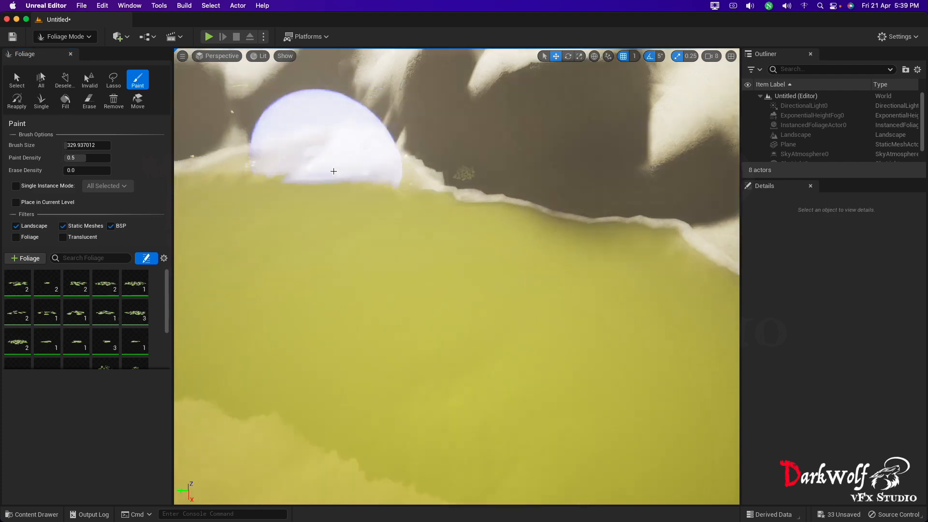
{"action": "scroll", "coordinate": [359, 118], "scroll_direction": "down", "scroll_amount": 6}
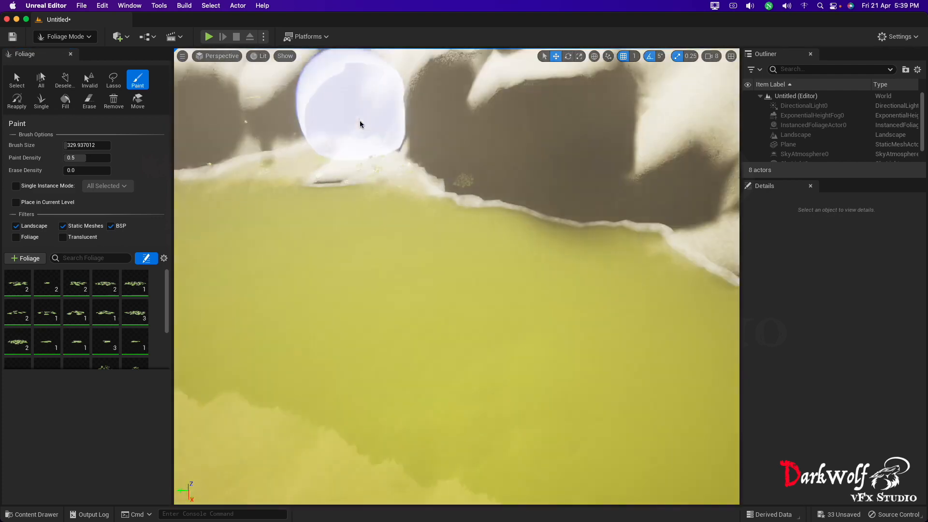
{"action": "mouse_move", "coordinate": [429, 165]}
{"action": "left_mouse_down"}
{"action": "mouse_move", "coordinate": [243, 171]}
{"action": "mouse_move", "coordinate": [538, 190]}
{"action": "left_mouse_up"}
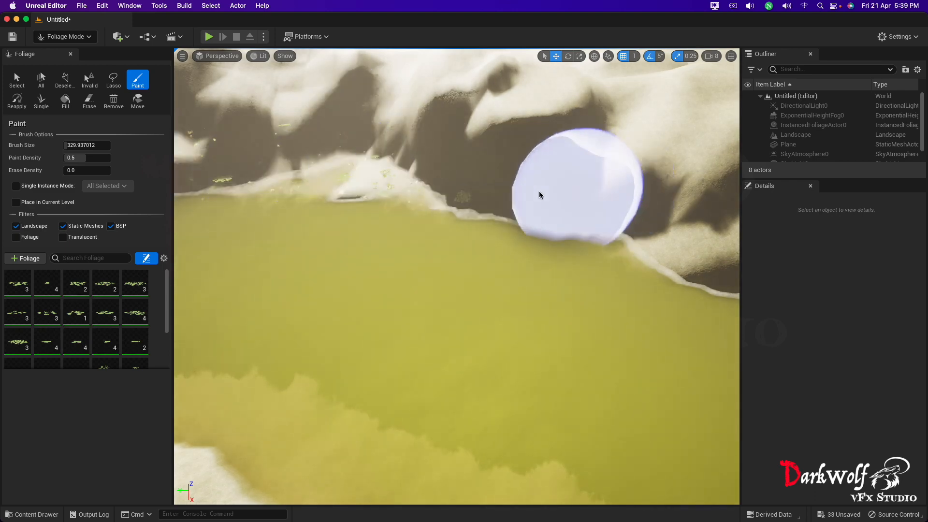
{"action": "scroll", "coordinate": [539, 190], "scroll_direction": "down", "scroll_amount": 5}
{"action": "scroll", "coordinate": [539, 192], "scroll_direction": "down", "scroll_amount": 4}
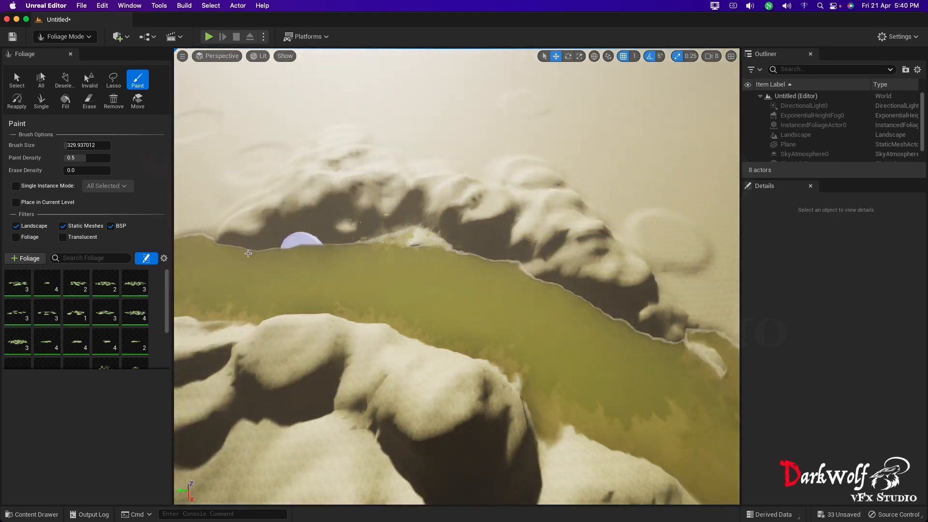
- Select all foliage types in the palette and set their painting Density / 1Kuu to 10
{"action": "left_click", "coordinate": [109, 338]}
{"action": "scroll", "coordinate": [111, 346], "scroll_direction": "down", "scroll_amount": 3}
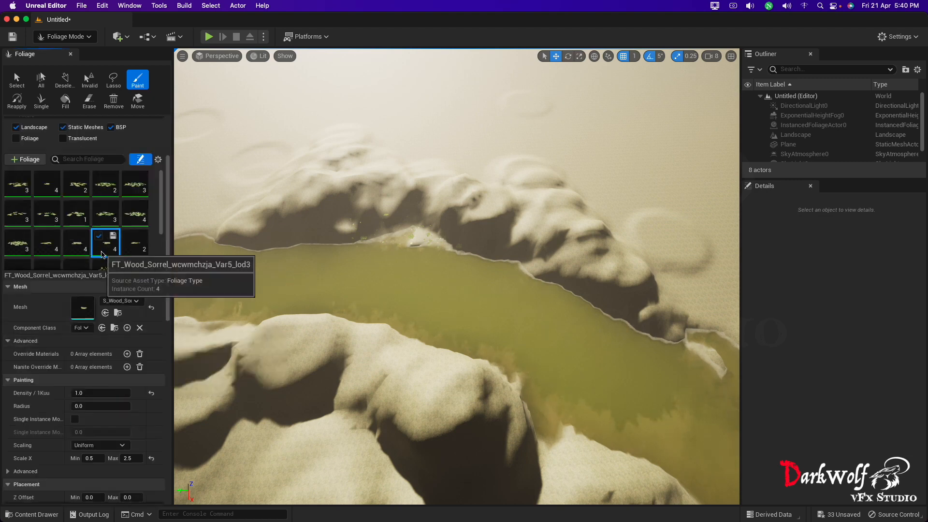
{"action": "key", "text": "super+a"}
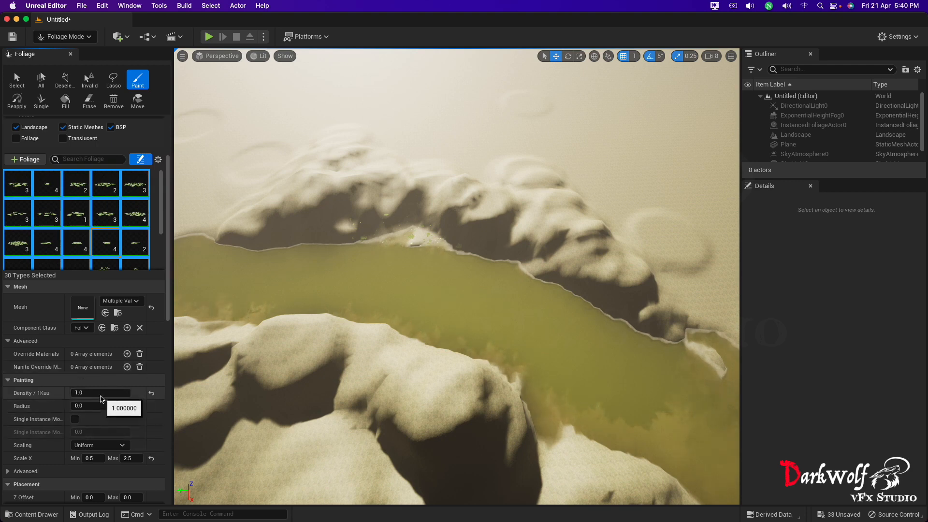
{"action": "left_click", "coordinate": [99, 391]}
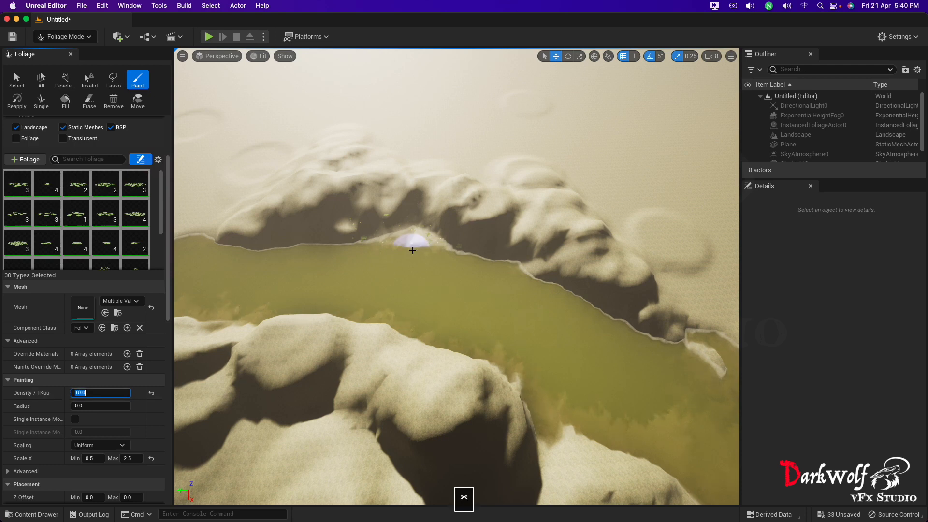
- Paint foliage over the far riverbank rocks and the ground behind them, enlarging the brush size to about 1306
{"action": "mouse_move", "coordinate": [412, 250]}
{"action": "left_mouse_down"}
{"action": "mouse_move", "coordinate": [369, 237]}
{"action": "mouse_move", "coordinate": [476, 227]}
{"action": "mouse_move", "coordinate": [626, 297]}
{"action": "mouse_move", "coordinate": [546, 232]}
{"action": "mouse_move", "coordinate": [543, 201]}
{"action": "mouse_move", "coordinate": [704, 353]}
{"action": "mouse_move", "coordinate": [551, 253]}
{"action": "left_mouse_up"}
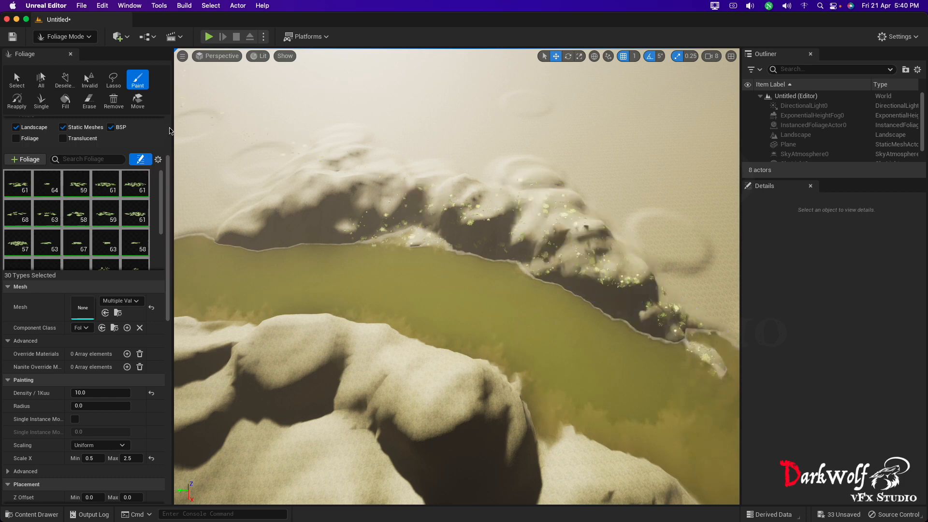
{"action": "scroll", "coordinate": [265, 183], "scroll_direction": "down", "scroll_amount": 4}
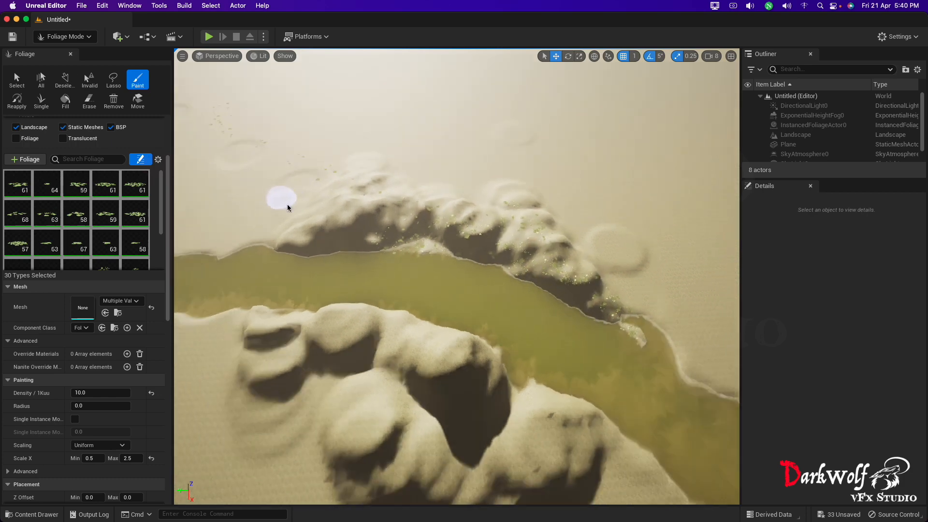
{"action": "scroll", "coordinate": [288, 216], "scroll_direction": "down", "scroll_amount": 3}
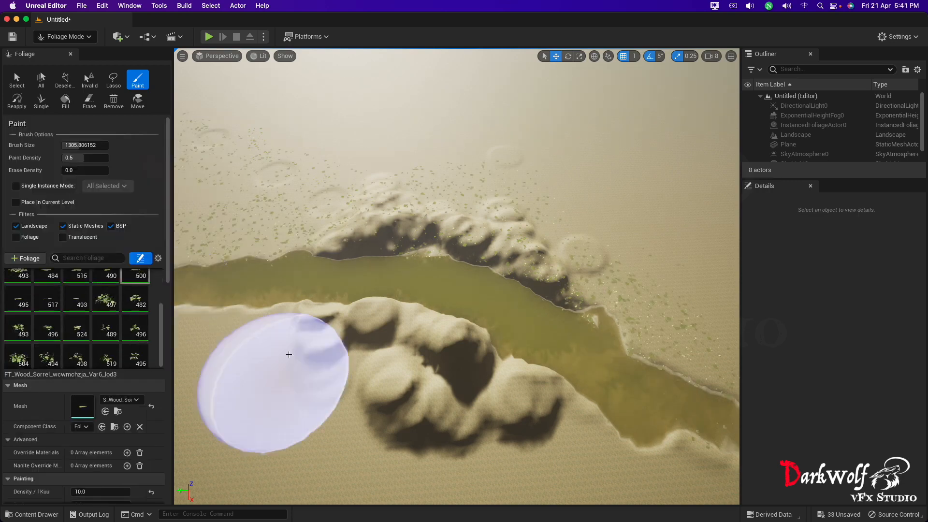
- Paint foliage across the near riverbank and its mounds, raising the types' Density / 1Kuu to 20
{"action": "mouse_move", "coordinate": [655, 467]}
{"action": "left_mouse_down"}
{"action": "mouse_move", "coordinate": [315, 352]}
{"action": "mouse_move", "coordinate": [725, 414]}
{"action": "mouse_move", "coordinate": [445, 232]}
{"action": "mouse_move", "coordinate": [433, 476]}
{"action": "mouse_move", "coordinate": [575, 290]}
{"action": "mouse_move", "coordinate": [724, 341]}
{"action": "mouse_move", "coordinate": [214, 242]}
{"action": "mouse_move", "coordinate": [602, 234]}
{"action": "mouse_move", "coordinate": [464, 201]}
{"action": "mouse_move", "coordinate": [659, 356]}
{"action": "mouse_move", "coordinate": [518, 425]}
{"action": "left_mouse_up"}
{"action": "scroll", "coordinate": [516, 423], "scroll_direction": "up", "scroll_amount": 5}
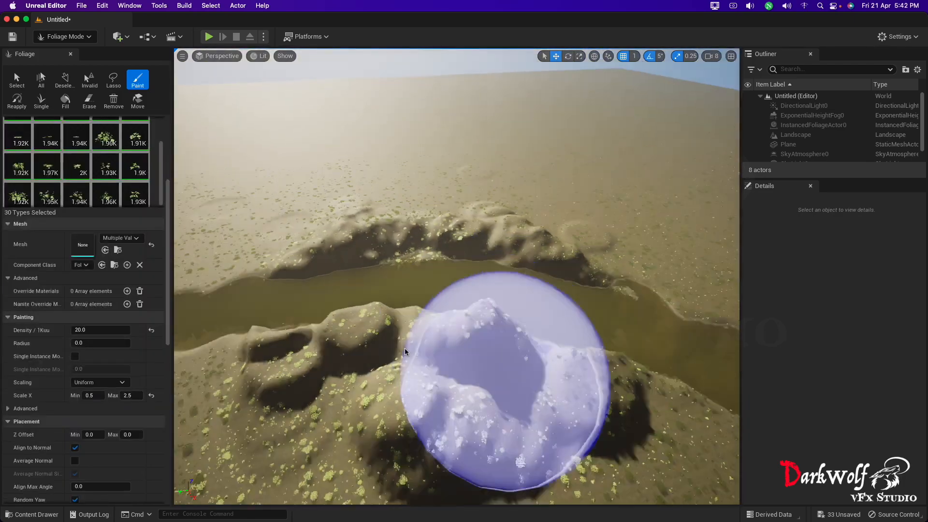
{"action": "scroll", "coordinate": [303, 350], "scroll_direction": "down", "scroll_amount": 3}
{"action": "mouse_move", "coordinate": [686, 335]}
{"action": "left_mouse_down"}
{"action": "mouse_move", "coordinate": [663, 309]}
{"action": "mouse_move", "coordinate": [351, 203]}
{"action": "left_mouse_up"}
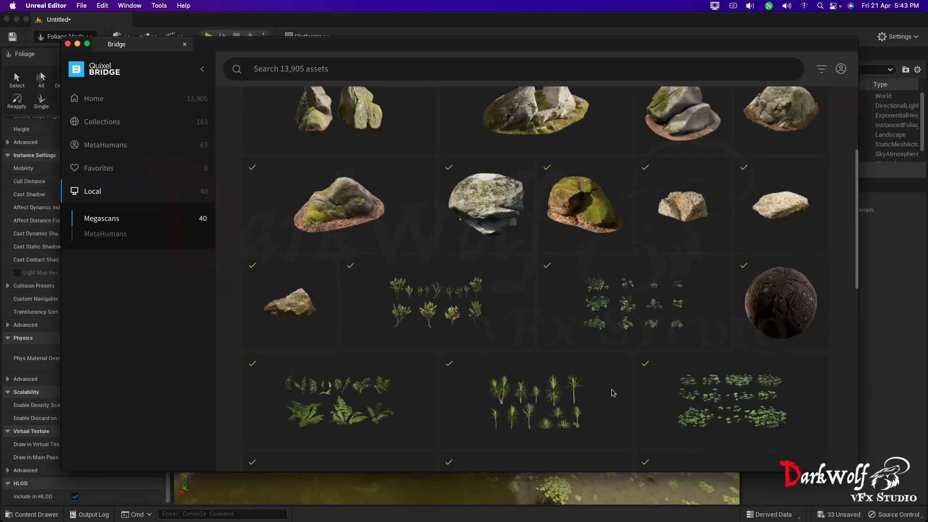
- Browse the local Megascans assets in Quixel Bridge, view the Elderberry plant's details, and return to the level editor
{"action": "scroll", "coordinate": [603, 392], "scroll_direction": "down", "scroll_amount": 3}
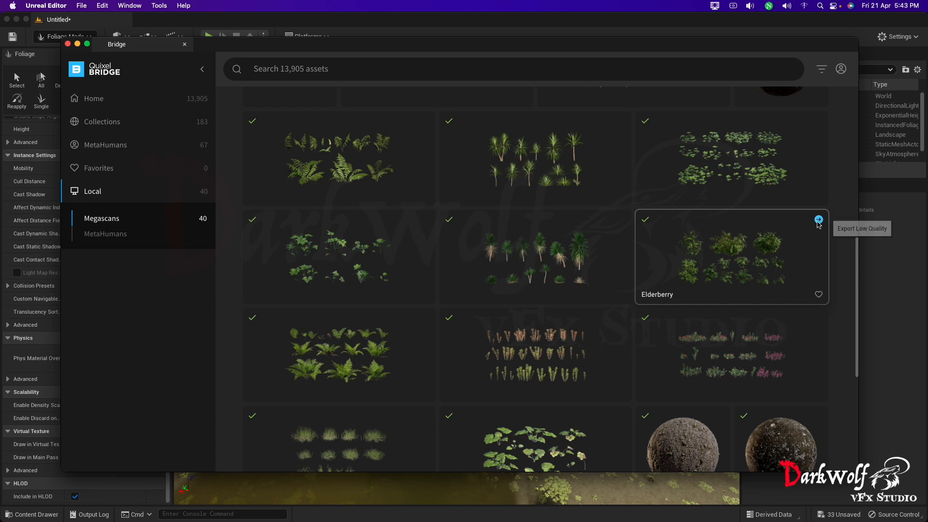
{"action": "left_click", "coordinate": [693, 271]}
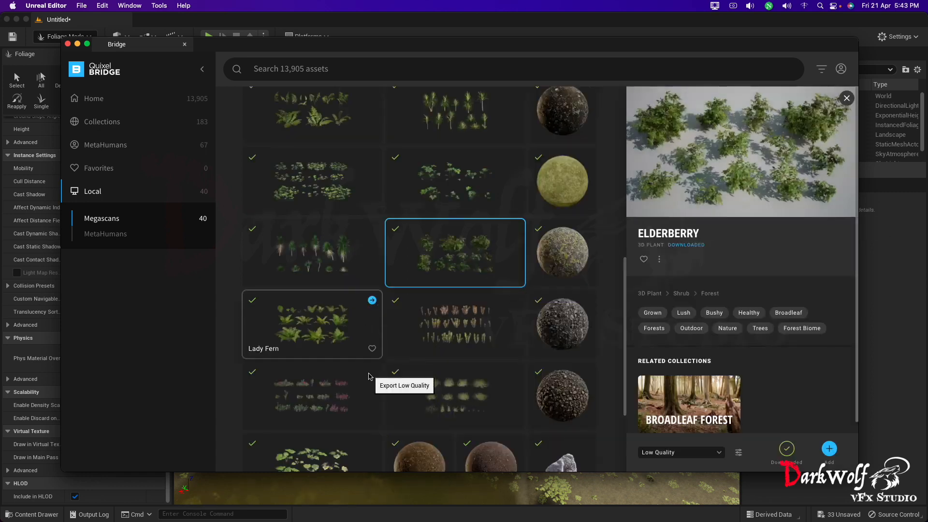
{"action": "scroll", "coordinate": [371, 376], "scroll_direction": "up", "scroll_amount": 5}
{"action": "scroll", "coordinate": [370, 377], "scroll_direction": "up", "scroll_amount": 1}
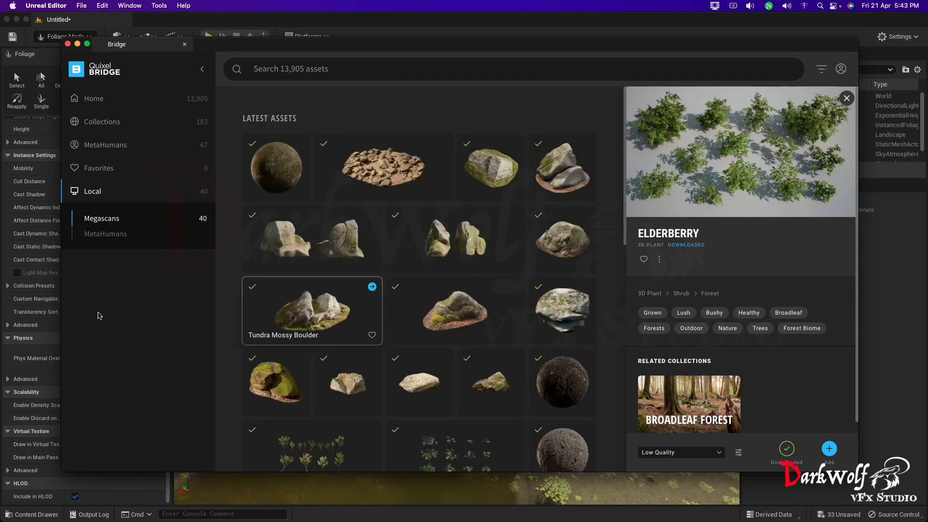
{"action": "left_click", "coordinate": [219, 27]}
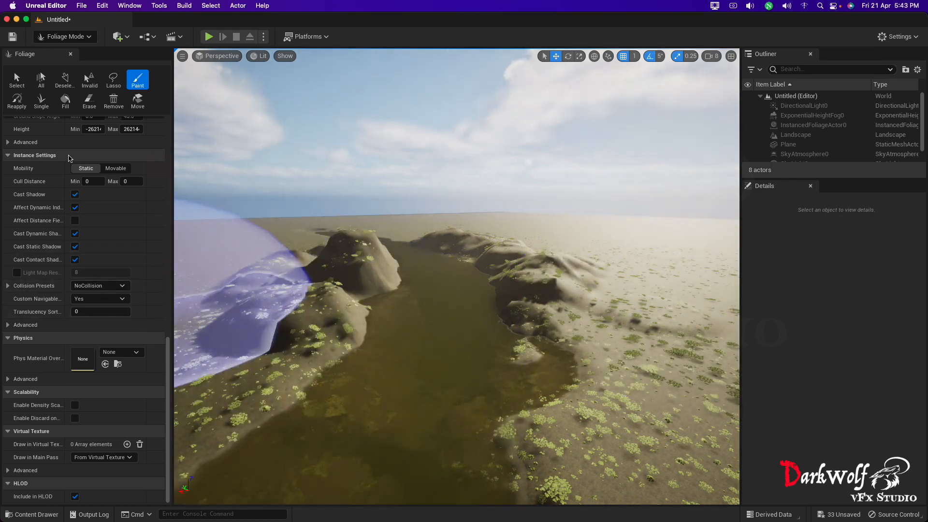
- Remove all Wood Sorrel and Yellow Archangel foliage types from the palette together with their painted instances
{"action": "scroll", "coordinate": [68, 159], "scroll_direction": "up", "scroll_amount": 15}
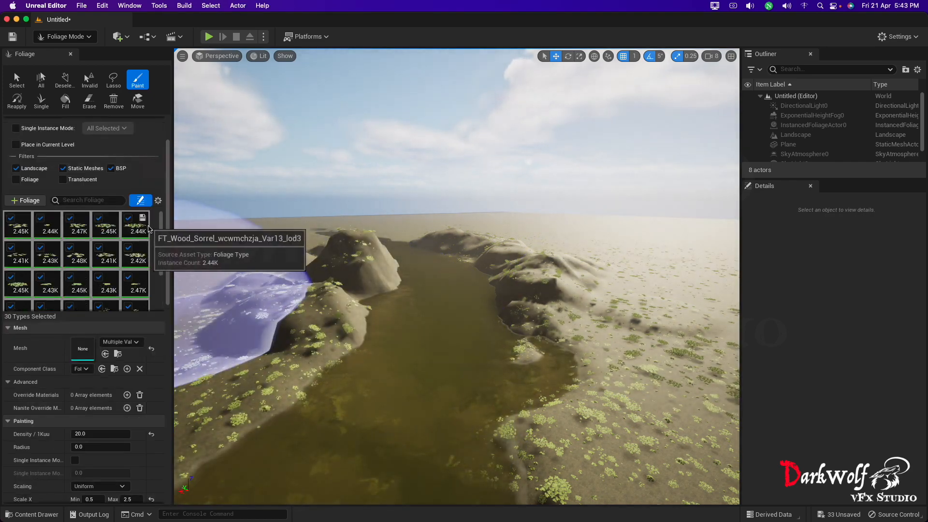
{"action": "scroll", "coordinate": [151, 230], "scroll_direction": "up", "scroll_amount": 3}
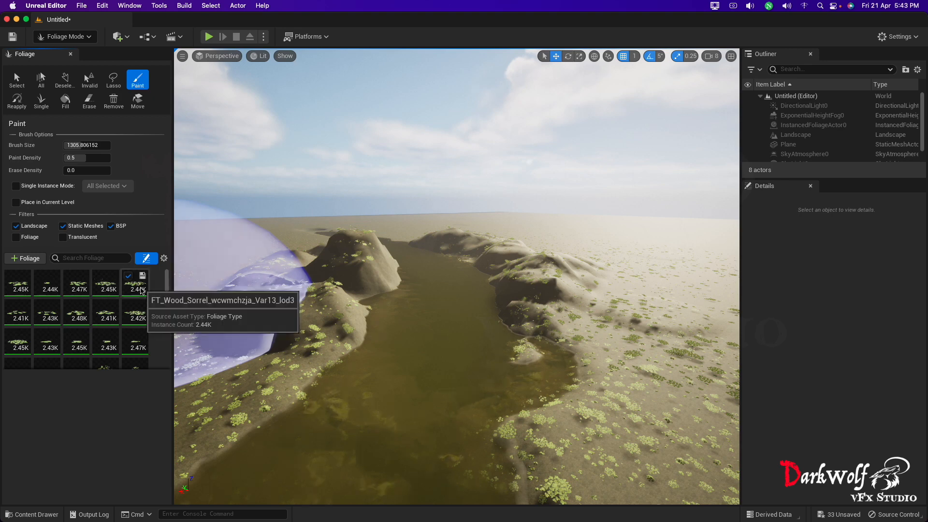
{"action": "key", "text": "super+a"}
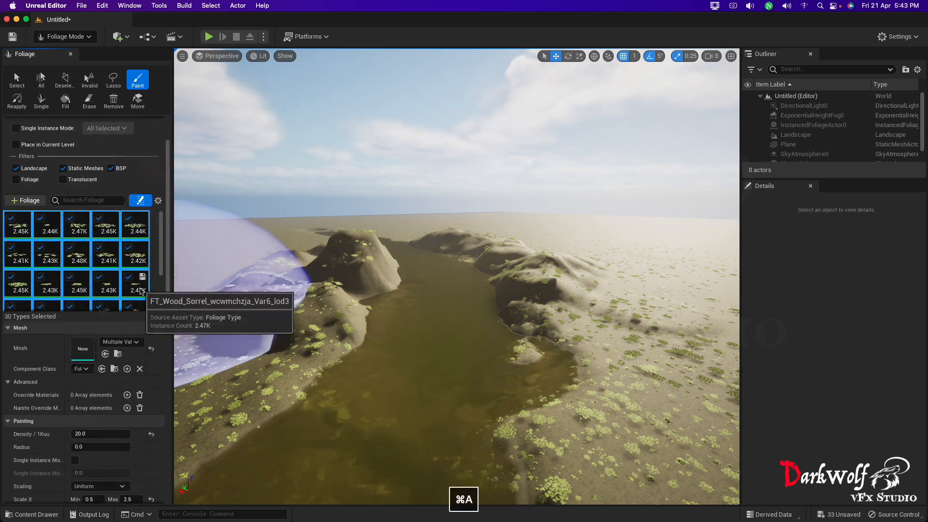
{"action": "key", "text": "Delete"}
{"action": "left_click", "coordinate": [489, 286]}
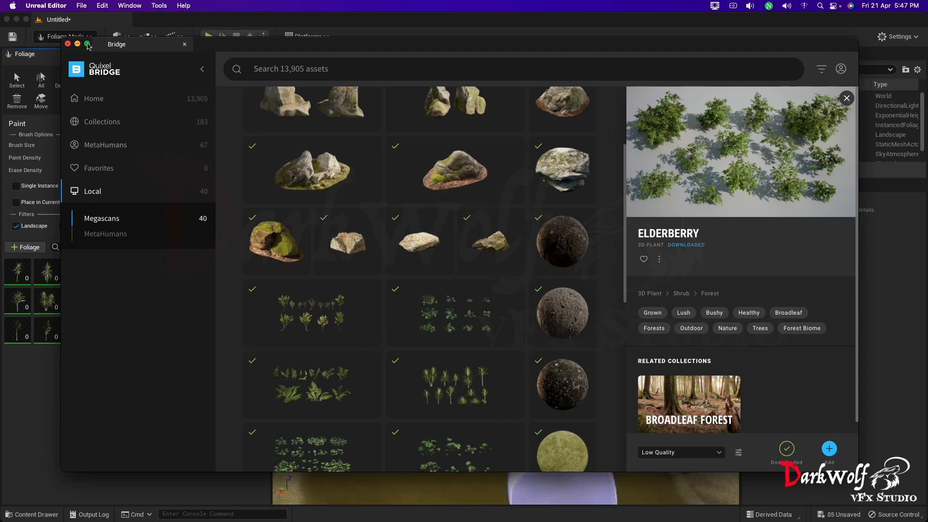
- Put the Bridge window away and open the Megascans 3D_Plants folder in the project content
{"action": "left_click", "coordinate": [78, 44]}
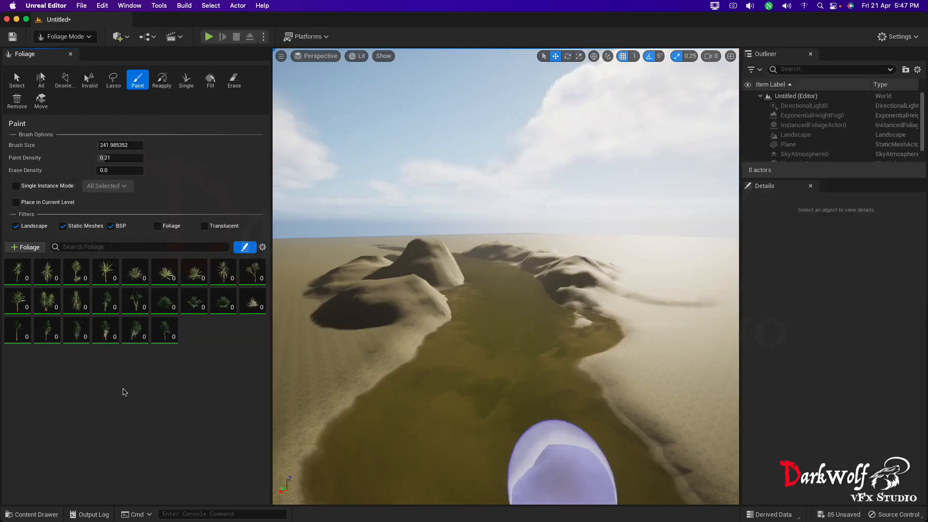
{"action": "key", "text": "ctrl+space"}
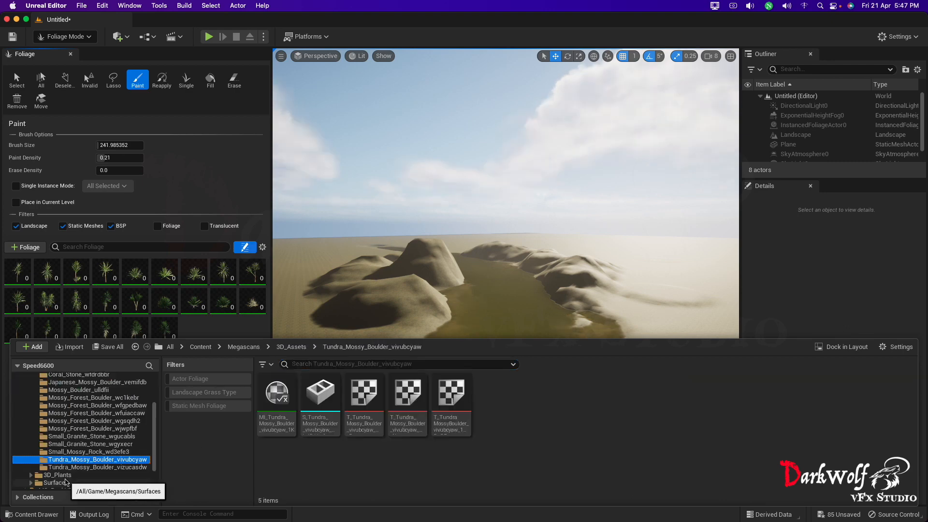
{"action": "left_click", "coordinate": [60, 482]}
{"action": "left_click", "coordinate": [56, 475]}
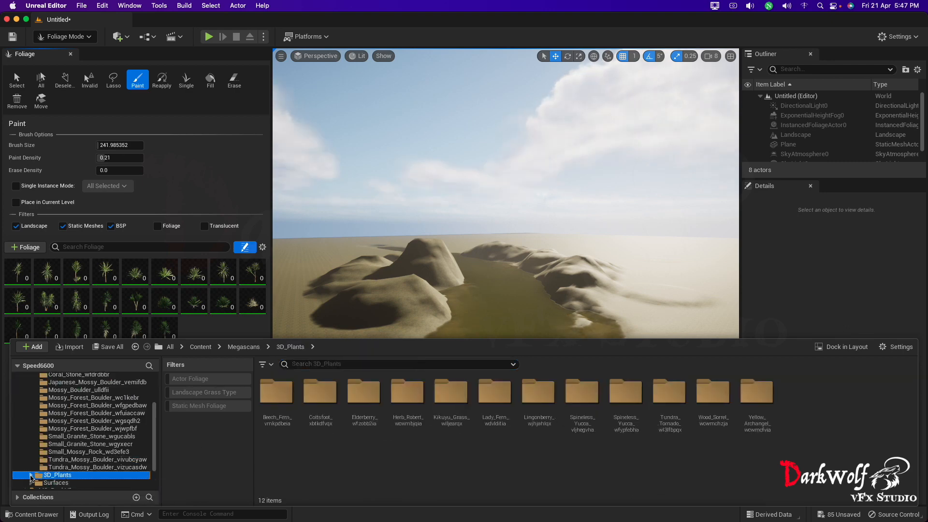
- Look through the plant subfolders from Yellow Archangel up to Lingonberry and go to the Spineless_Yucca_vljhegvha folder
{"action": "scroll", "coordinate": [135, 441], "scroll_direction": "down", "scroll_amount": 5}
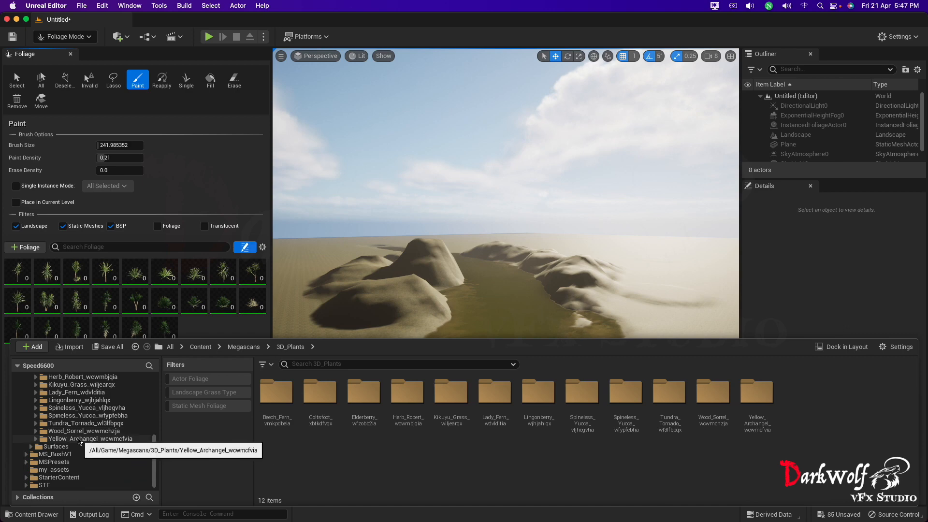
{"action": "left_click", "coordinate": [80, 438]}
{"action": "key", "text": "Up"}
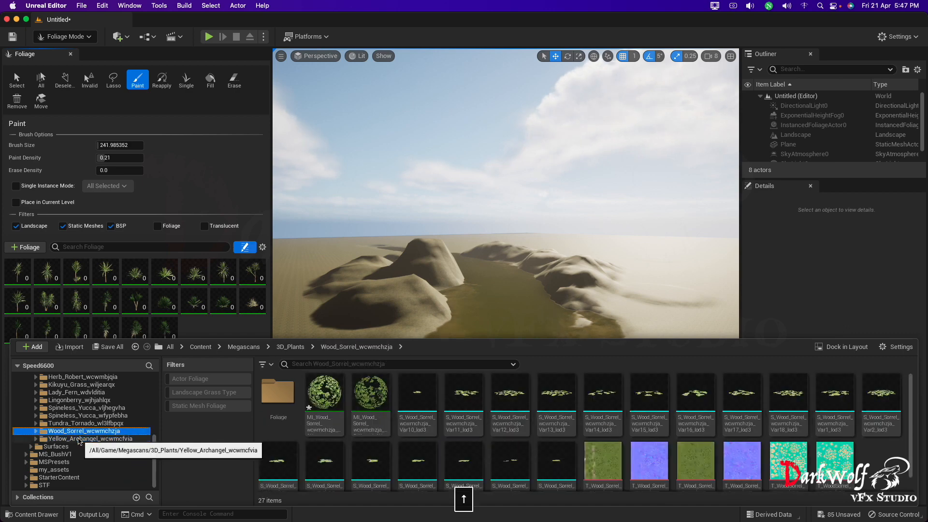
{"action": "key", "text": "Up"}
{"action": "key", "text": "Up"}
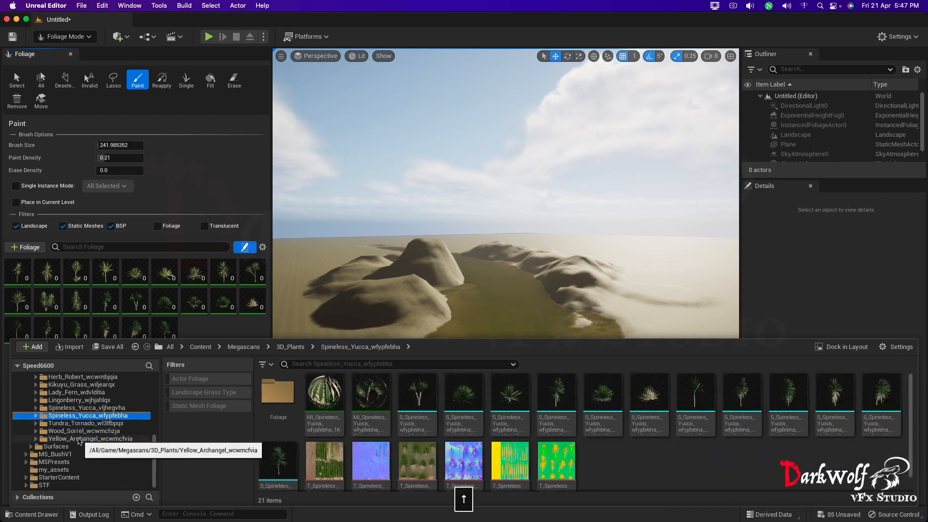
{"action": "key", "text": "Up"}
{"action": "key", "text": "Up"}
{"action": "key", "text": "Up"}
{"action": "key", "text": "Up"}
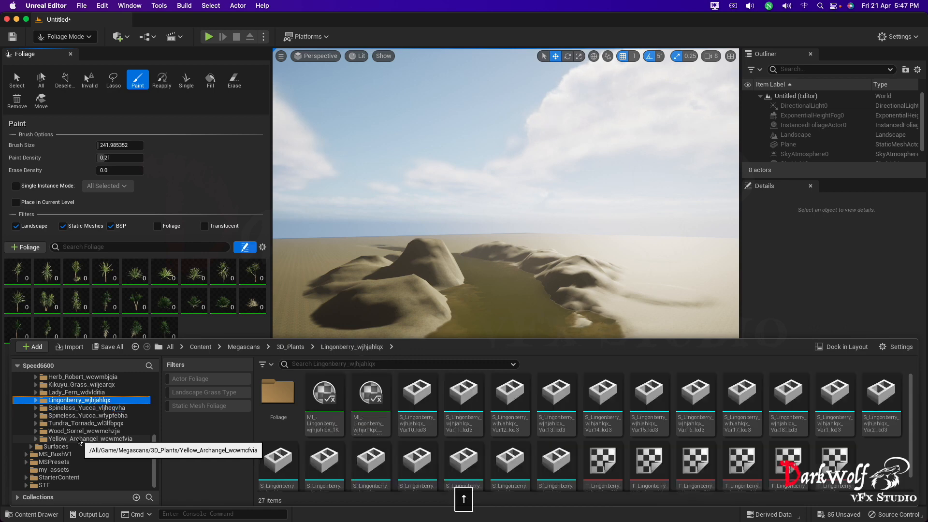
{"action": "key", "text": "Down"}
{"action": "key", "text": "Down"}
{"action": "key", "text": "Down"}
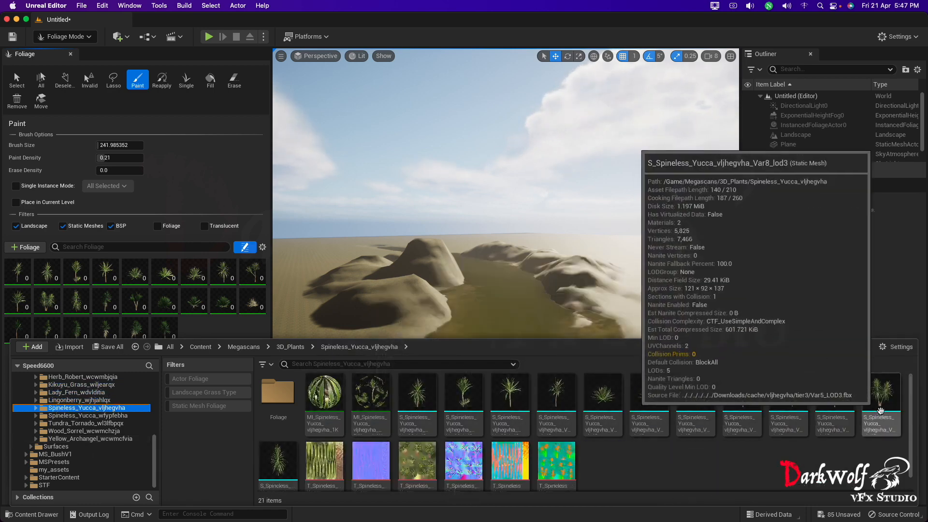
- Select the row of Spineless Yucca static meshes from Var8 to Var10 in the Spineless_Yucca_vljhegvha folder
{"action": "left_click", "coordinate": [881, 396]}
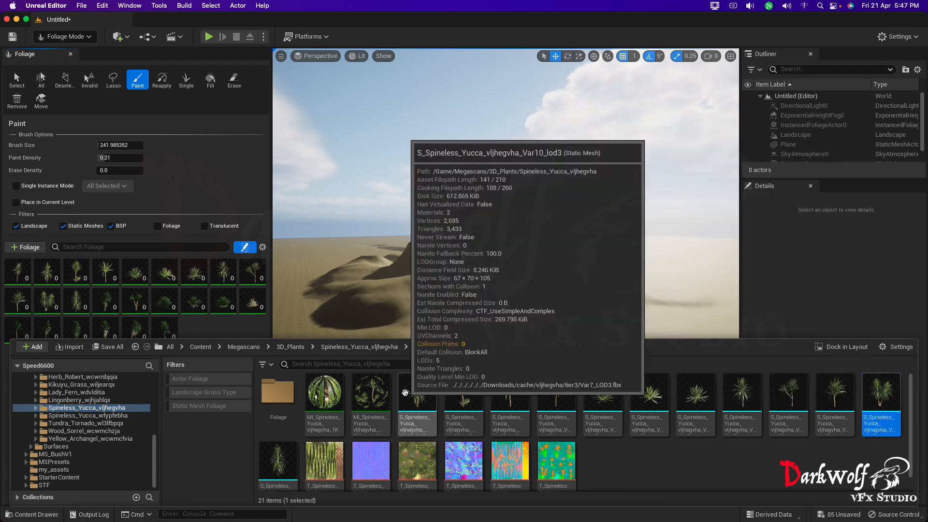
{"action": "left_click", "coordinate": [405, 392], "text": "shift"}
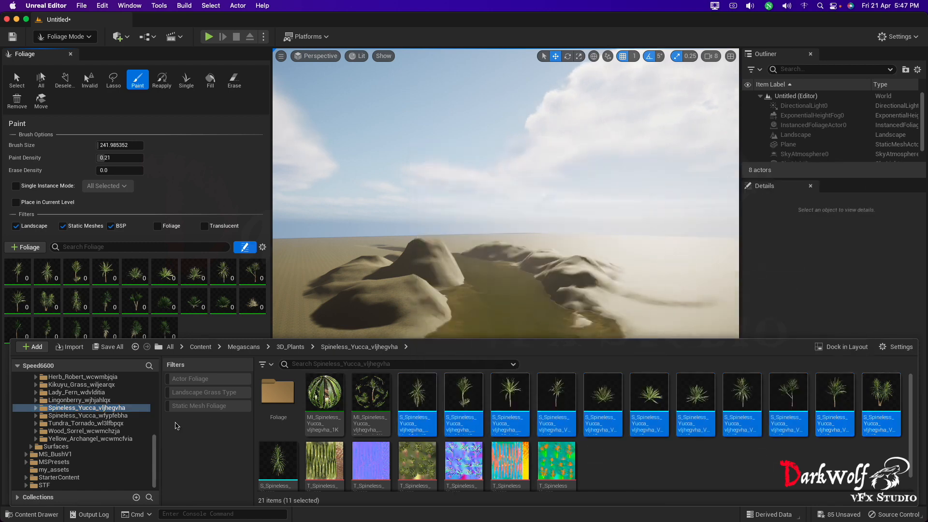
{"action": "left_click", "coordinate": [263, 364]}
{"action": "mouse_move", "coordinate": [317, 313]}
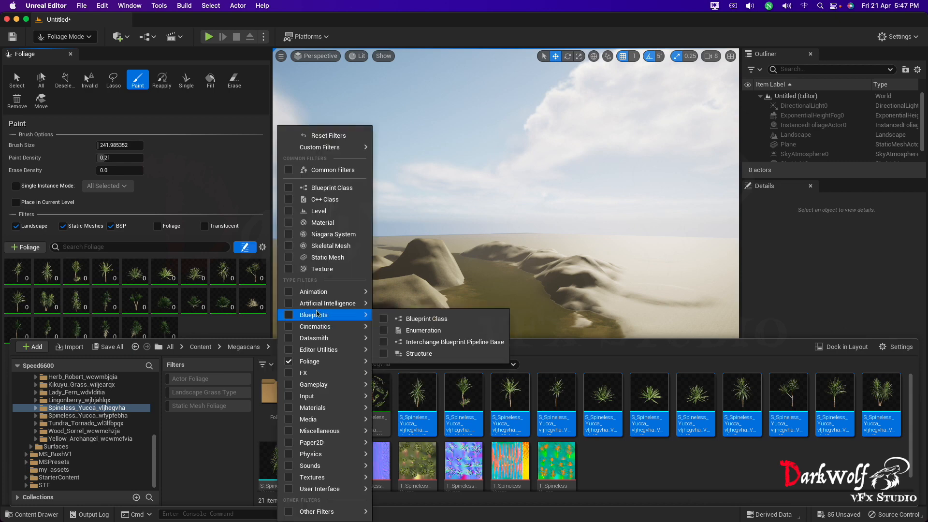
{"action": "left_click", "coordinate": [196, 443]}
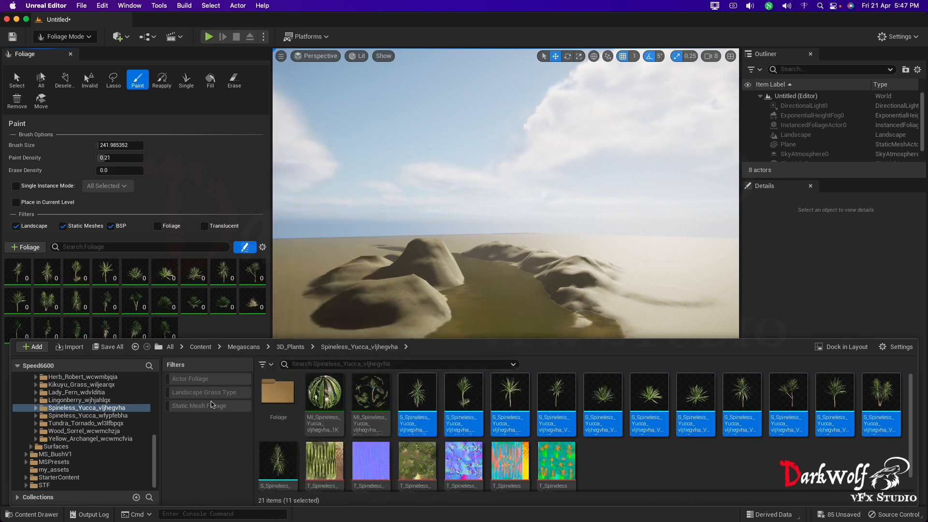
- Filter the project content by Foliage assets with Actor Foliage, Landscape Grass Type and Static Mesh Foliage all active
{"action": "left_click", "coordinate": [263, 363]}
{"action": "left_click", "coordinate": [289, 362]}
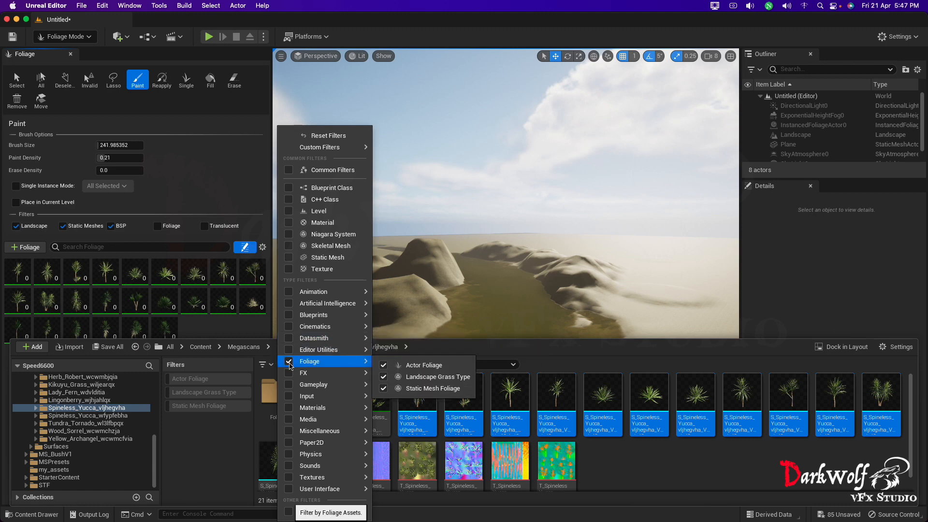
{"action": "left_click", "coordinate": [289, 362]}
{"action": "left_click", "coordinate": [292, 364]}
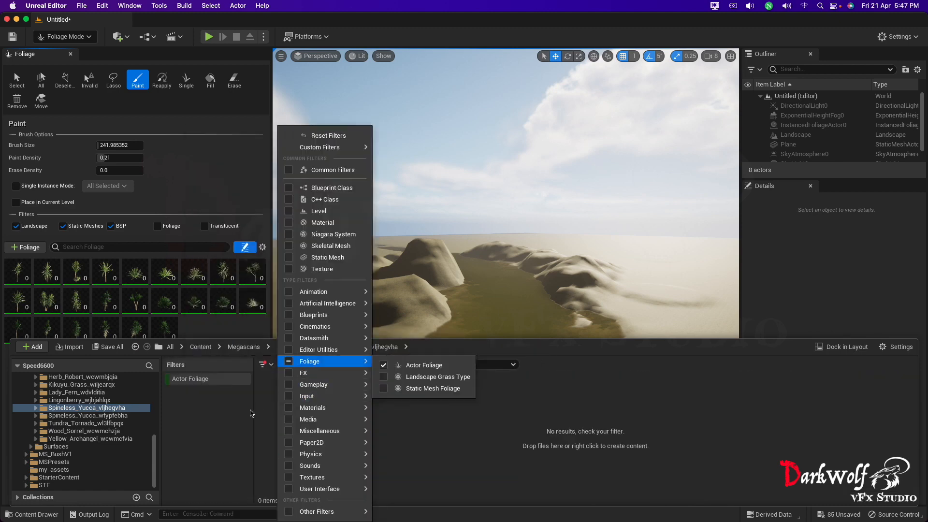
{"action": "left_click", "coordinate": [290, 362]}
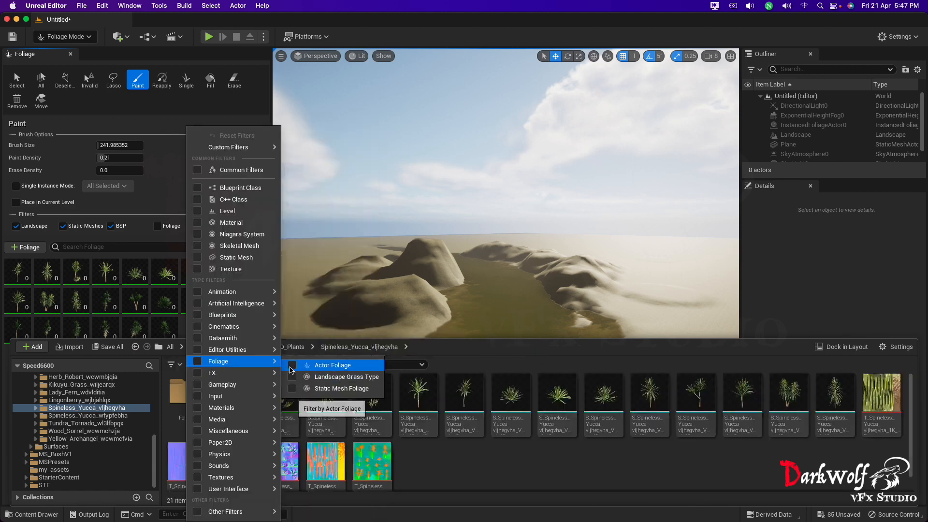
{"action": "left_click", "coordinate": [200, 360]}
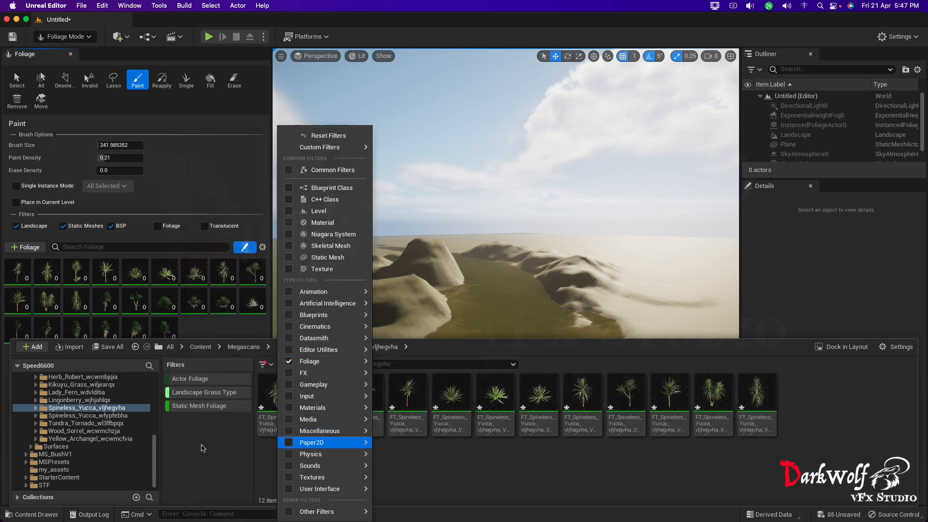
{"action": "left_click", "coordinate": [194, 443]}
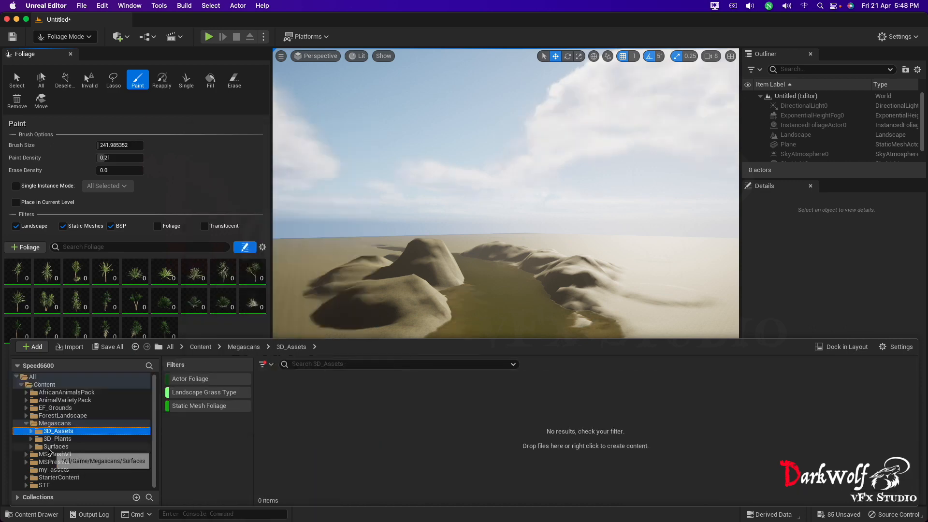
- Open the Megascans 3D_Plants folder and look through its foliage assets for the Spineless Yucca variants
{"action": "left_click", "coordinate": [59, 439]}
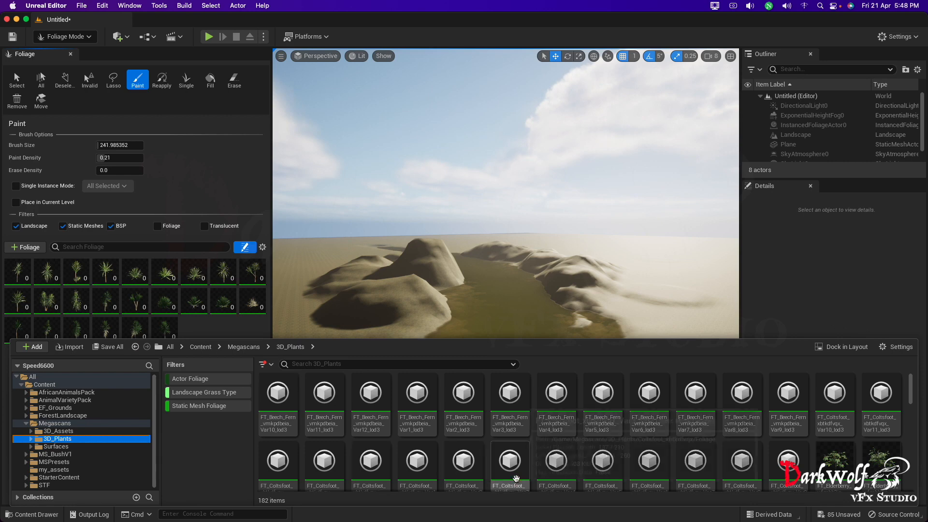
{"action": "scroll", "coordinate": [516, 479], "scroll_direction": "down", "scroll_amount": 3}
{"action": "scroll", "coordinate": [516, 479], "scroll_direction": "down", "scroll_amount": 6}
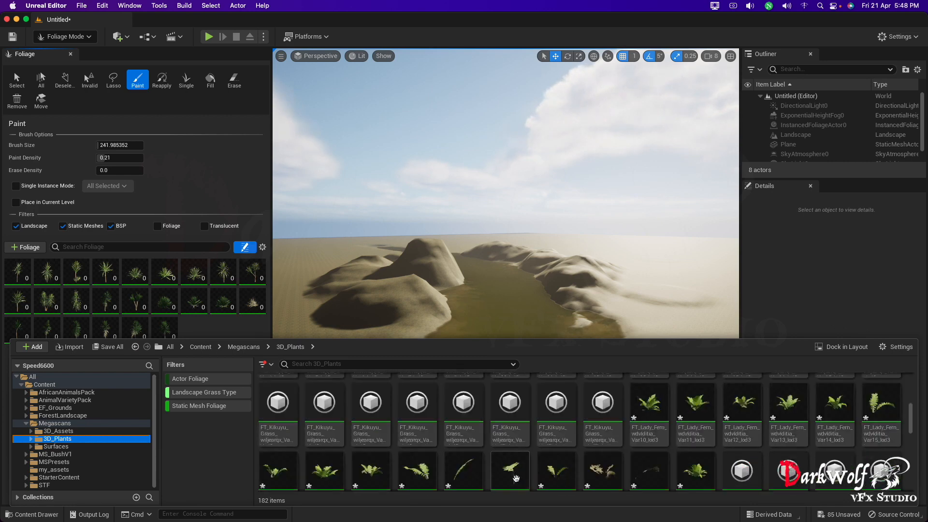
{"action": "scroll", "coordinate": [516, 478], "scroll_direction": "down", "scroll_amount": 5}
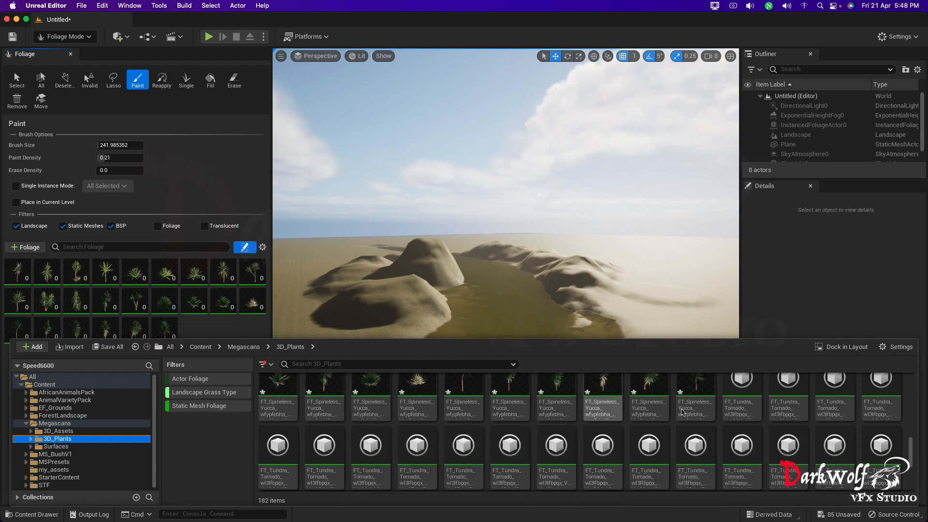
{"action": "scroll", "coordinate": [690, 420], "scroll_direction": "down", "scroll_amount": 2}
{"action": "scroll", "coordinate": [690, 420], "scroll_direction": "up", "scroll_amount": 2}
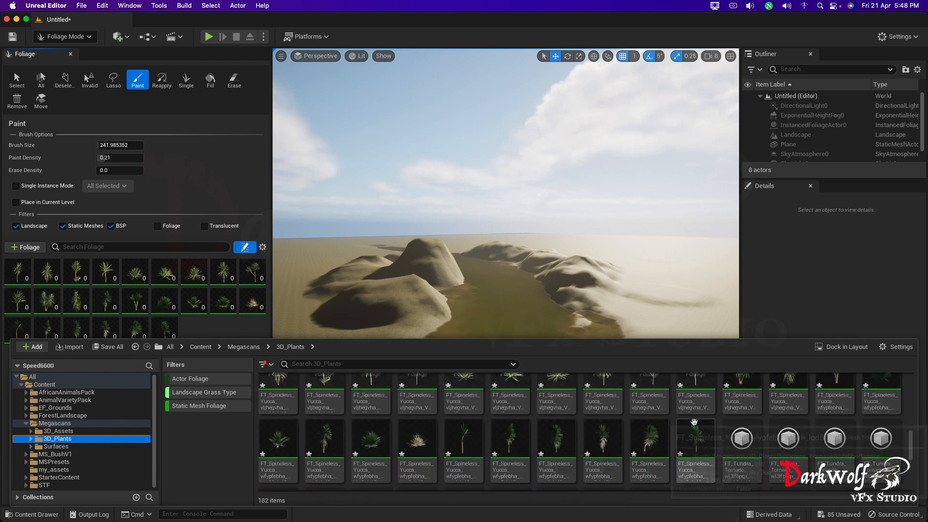
{"action": "scroll", "coordinate": [551, 447], "scroll_direction": "up", "scroll_amount": 5}
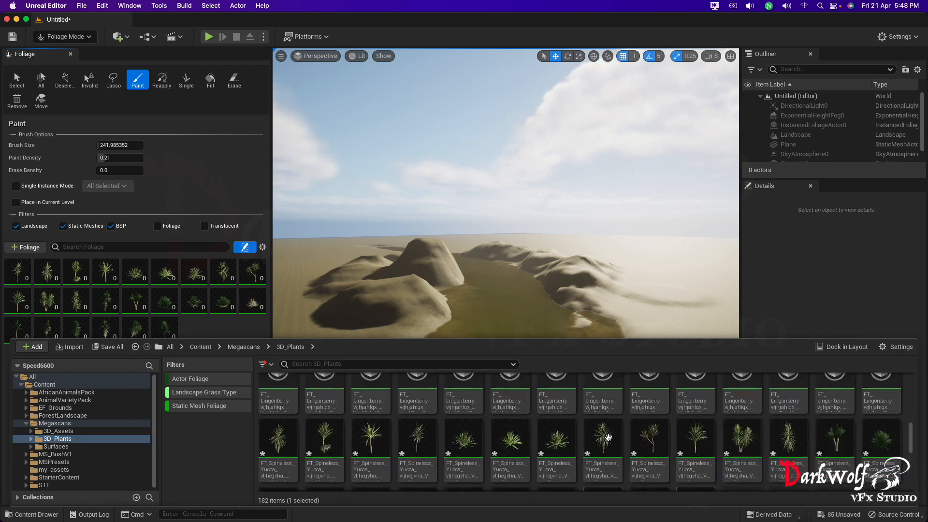
- Select the whole range of Spineless Yucca static mesh foliage assets and put the content drawer away
{"action": "left_click", "coordinate": [549, 450]}
{"action": "scroll", "coordinate": [549, 450], "scroll_direction": "down", "scroll_amount": 2}
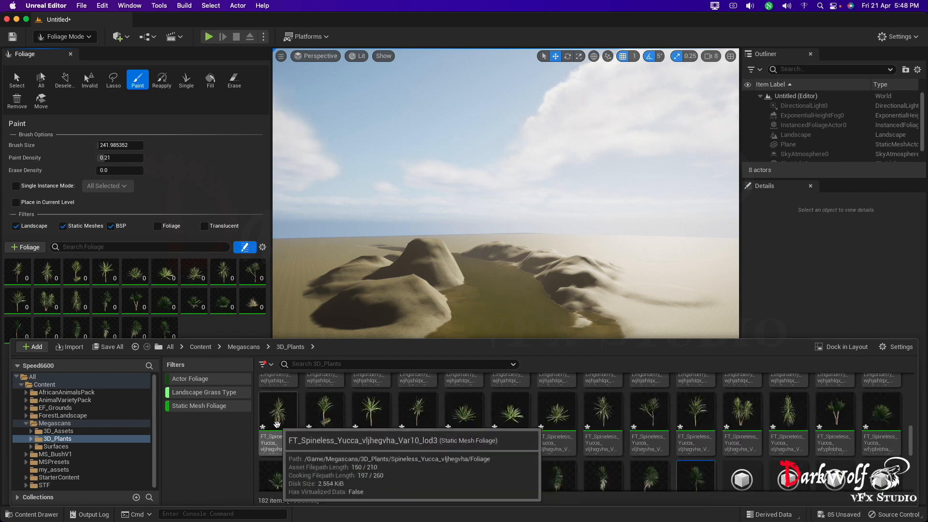
{"action": "left_click", "coordinate": [279, 414], "text": "shift"}
{"action": "scroll", "coordinate": [565, 414], "scroll_direction": "up", "scroll_amount": 2}
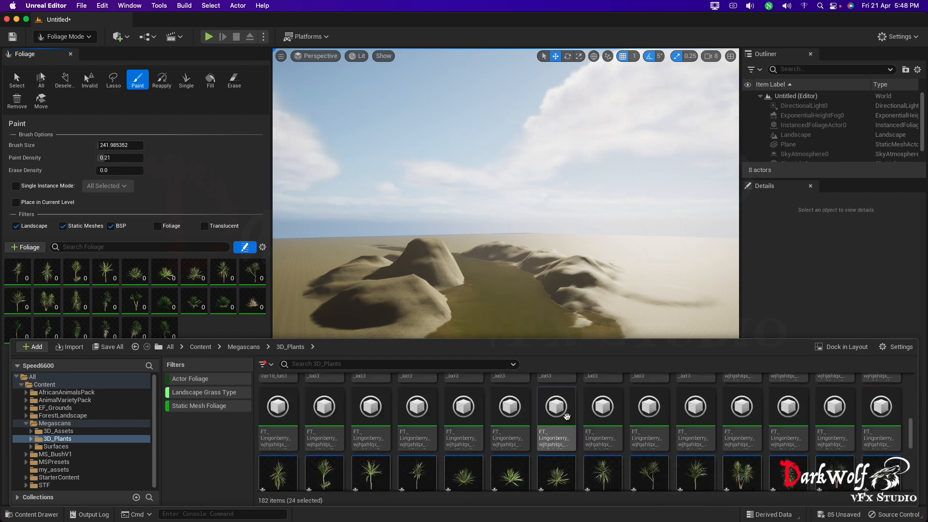
{"action": "scroll", "coordinate": [566, 417], "scroll_direction": "down", "scroll_amount": 2}
{"action": "scroll", "coordinate": [566, 417], "scroll_direction": "down", "scroll_amount": 2}
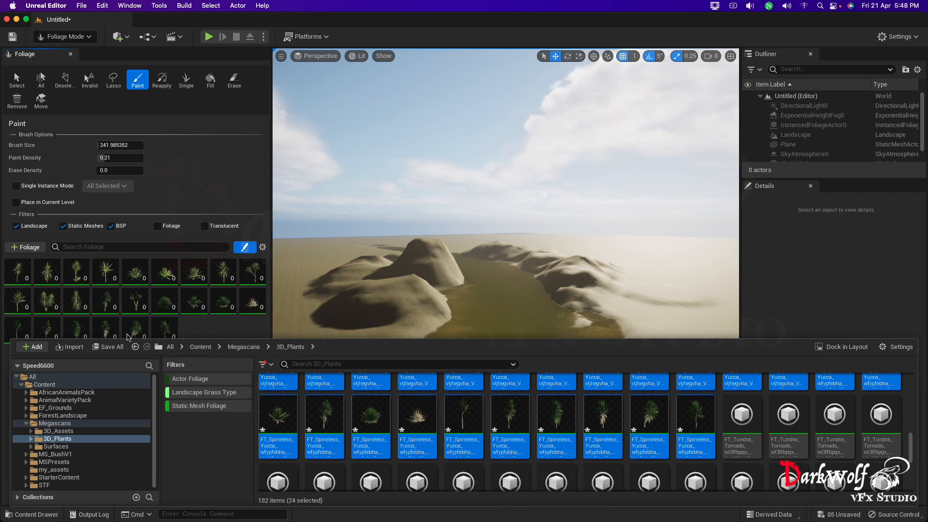
{"action": "left_click", "coordinate": [128, 337]}
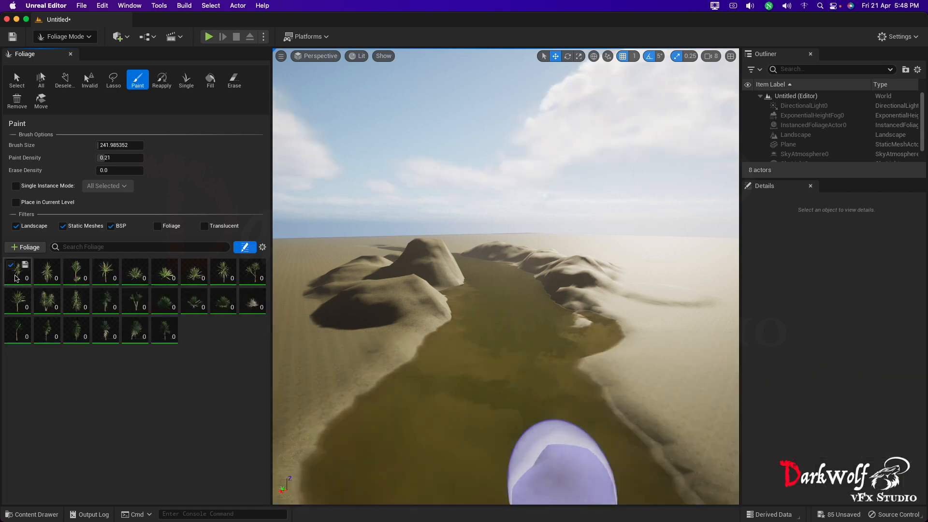
- Select all the Spineless Yucca foliage types in the painting palette so their settings can be edited together
{"action": "left_click", "coordinate": [22, 269]}
{"action": "scroll", "coordinate": [135, 322], "scroll_direction": "down", "scroll_amount": 3}
{"action": "scroll", "coordinate": [223, 210], "scroll_direction": "down", "scroll_amount": 3}
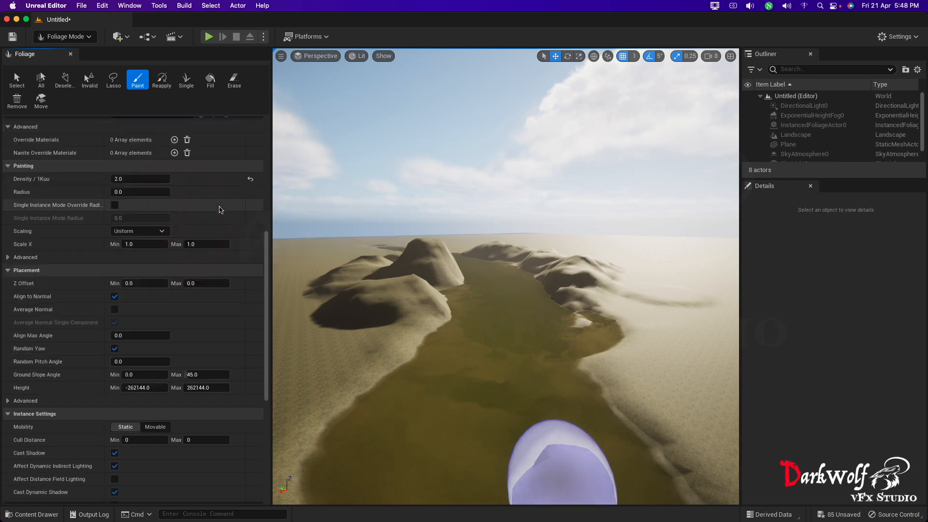
{"action": "scroll", "coordinate": [188, 271], "scroll_direction": "up", "scroll_amount": 5}
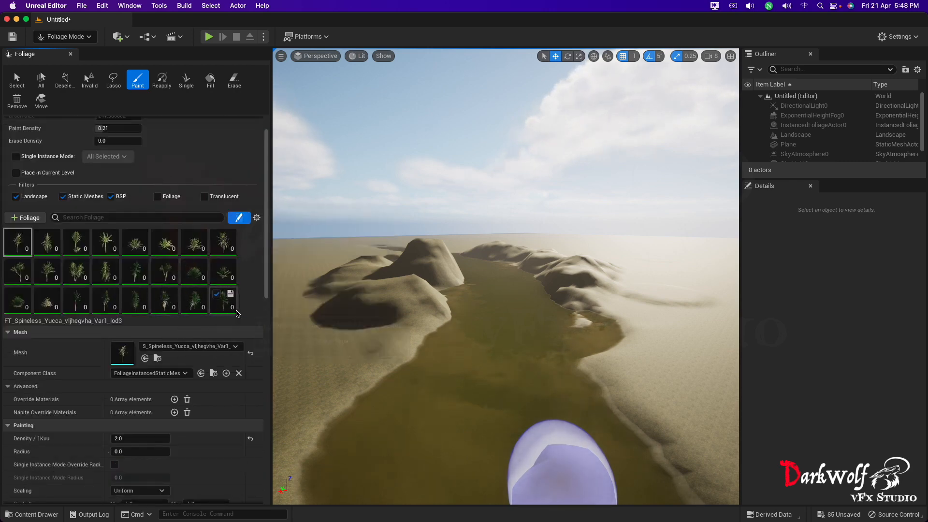
{"action": "left_click", "coordinate": [222, 312], "text": "shift"}
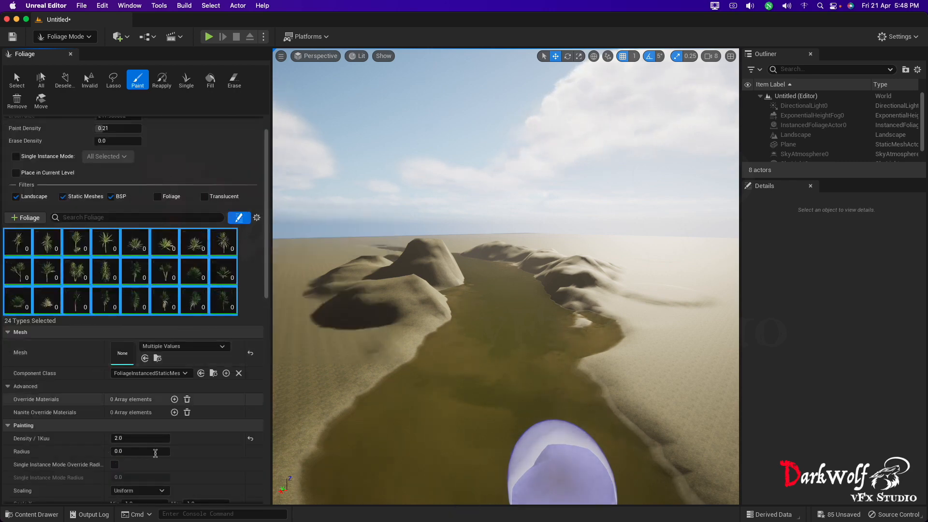
{"action": "scroll", "coordinate": [134, 455], "scroll_direction": "up", "scroll_amount": 1}
{"action": "scroll", "coordinate": [135, 456], "scroll_direction": "down", "scroll_amount": 3}
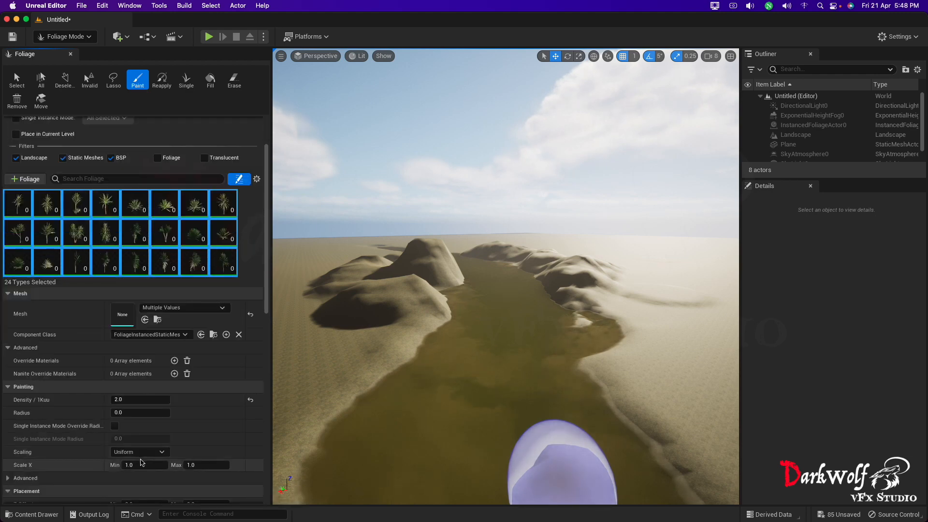
{"action": "scroll", "coordinate": [159, 430], "scroll_direction": "down", "scroll_amount": 3}
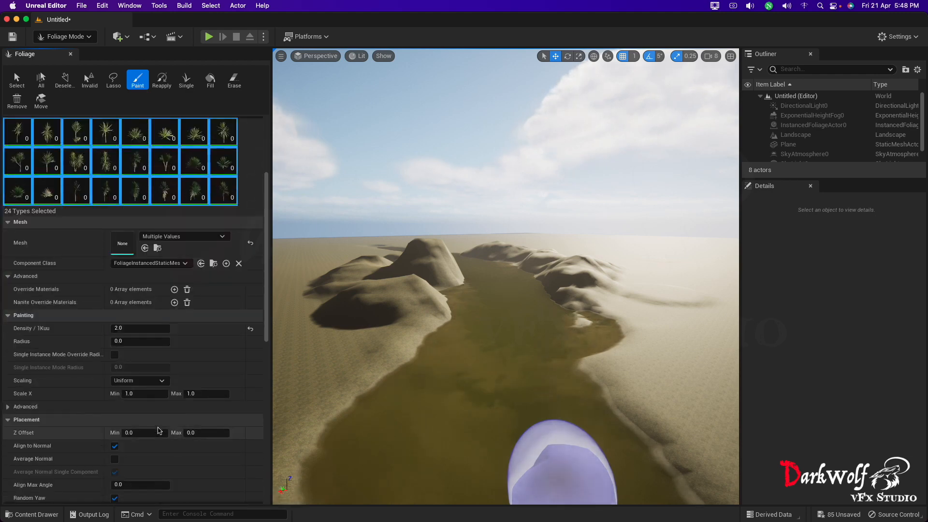
- Set the Scale X range of the selected foliage types to a minimum of 0.5 and a maximum of 2.5
{"action": "left_click", "coordinate": [149, 394]}
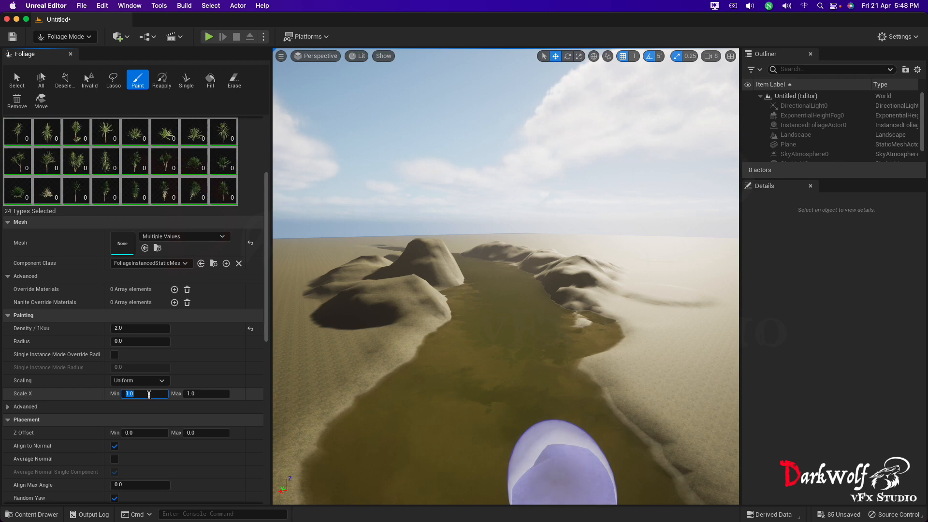
{"action": "left_click", "coordinate": [193, 394]}
{"action": "type", "text": "2.5"}
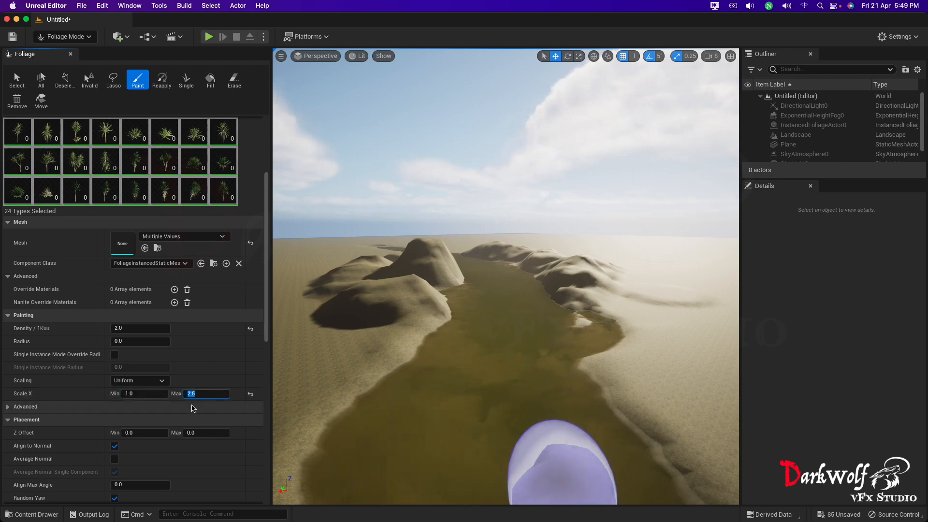
{"action": "left_click", "coordinate": [133, 394]}
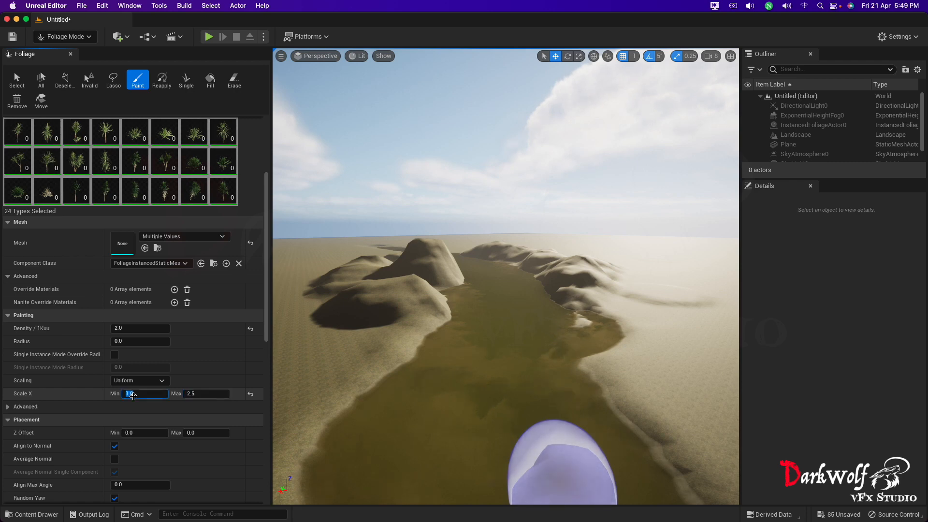
{"action": "type", "text": "0.5"}
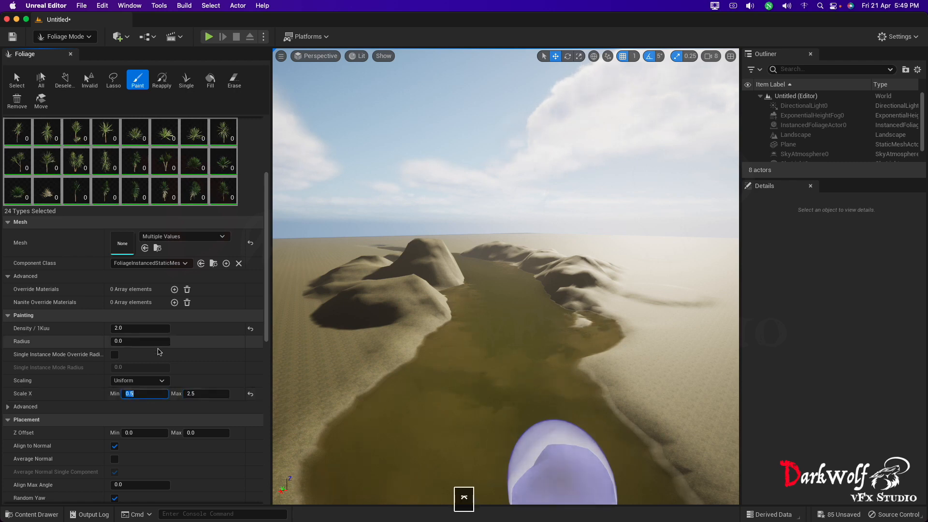
- Set Density / 1Kuu to 5.0 for the selected types, paint a trial patch on the left riverbank and undo it
{"action": "scroll", "coordinate": [193, 376], "scroll_direction": "up", "scroll_amount": 4}
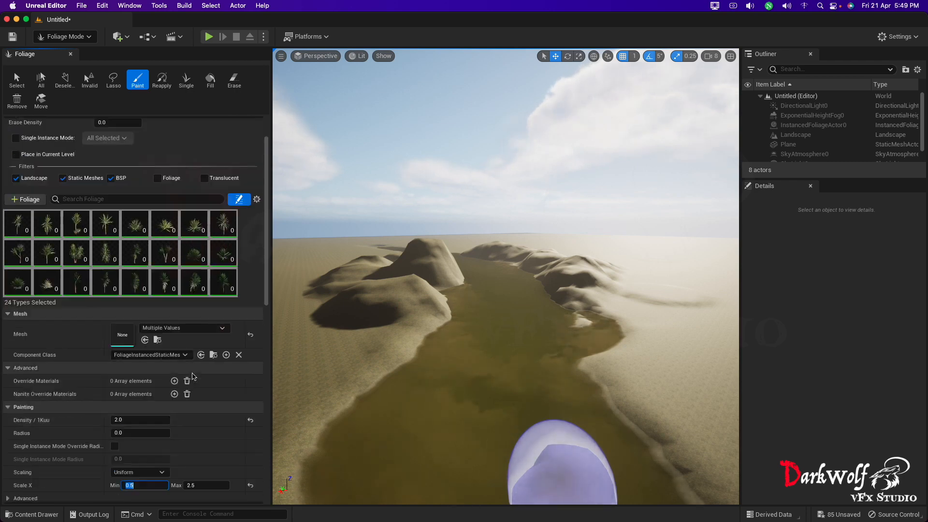
{"action": "scroll", "coordinate": [198, 386], "scroll_direction": "down", "scroll_amount": 5}
{"action": "scroll", "coordinate": [203, 401], "scroll_direction": "down", "scroll_amount": 2}
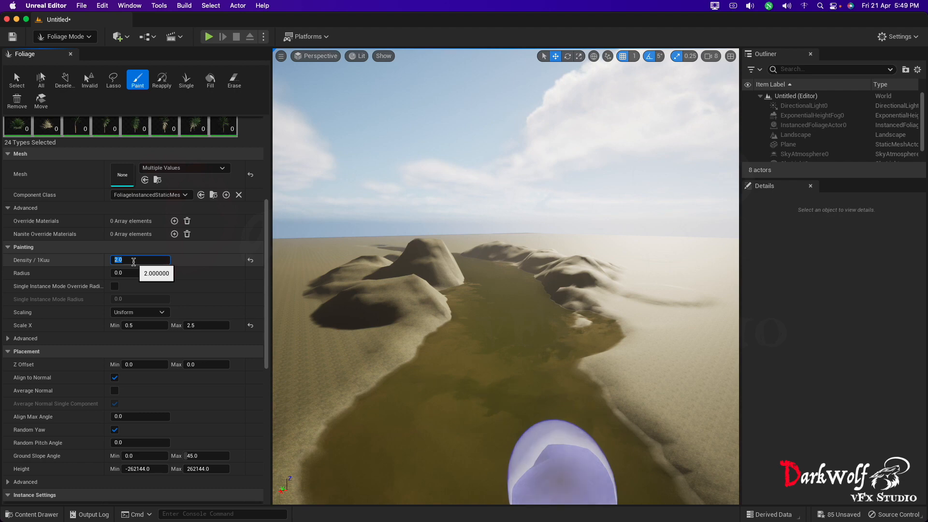
{"action": "type", "text": "5"}
{"action": "scroll", "coordinate": [154, 170], "scroll_direction": "up", "scroll_amount": 5}
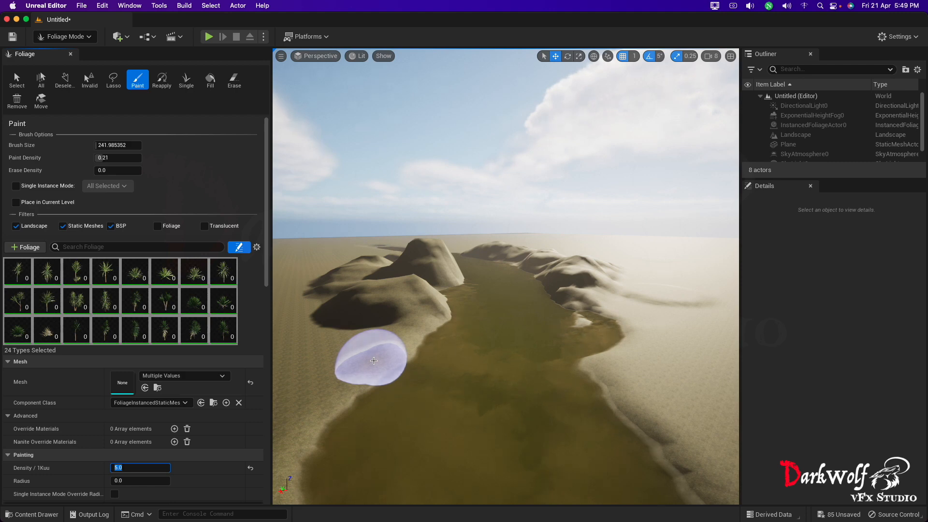
{"action": "mouse_move", "coordinate": [373, 361]}
{"action": "left_mouse_down"}
{"action": "mouse_move", "coordinate": [352, 362]}
{"action": "mouse_move", "coordinate": [379, 357]}
{"action": "left_mouse_up"}
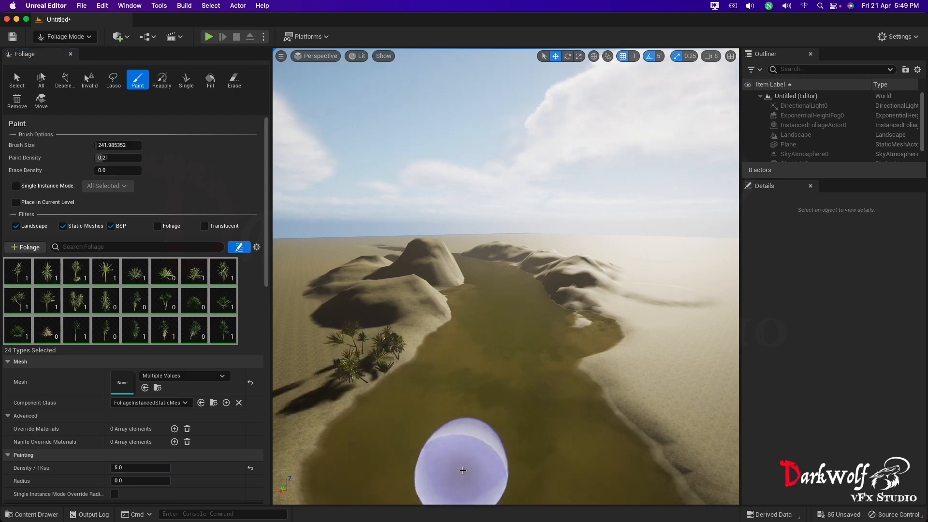
{"action": "key", "text": "super+z"}
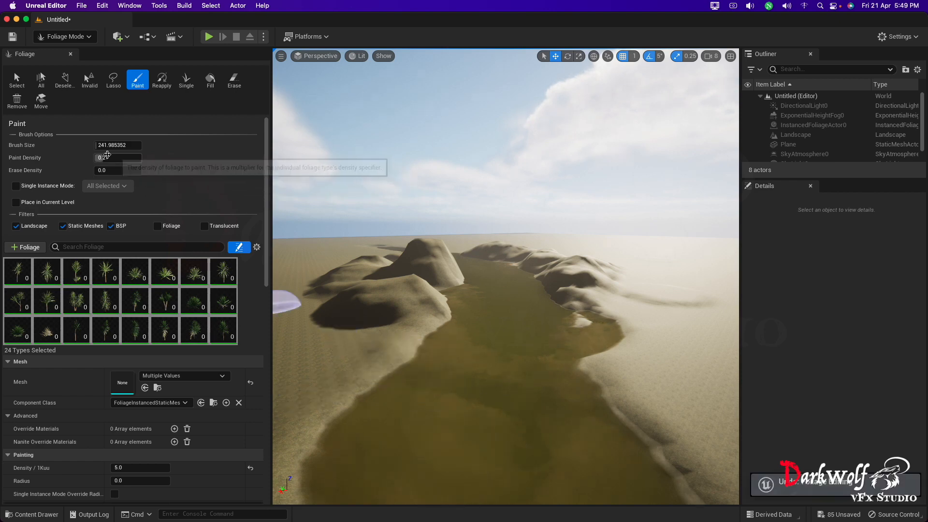
- Raise the brush's Paint Density to 1.0, paint a trial clump on the left riverbank and undo it
{"action": "left_click_drag", "start_coordinate": [105, 156], "coordinate": [140, 156]}
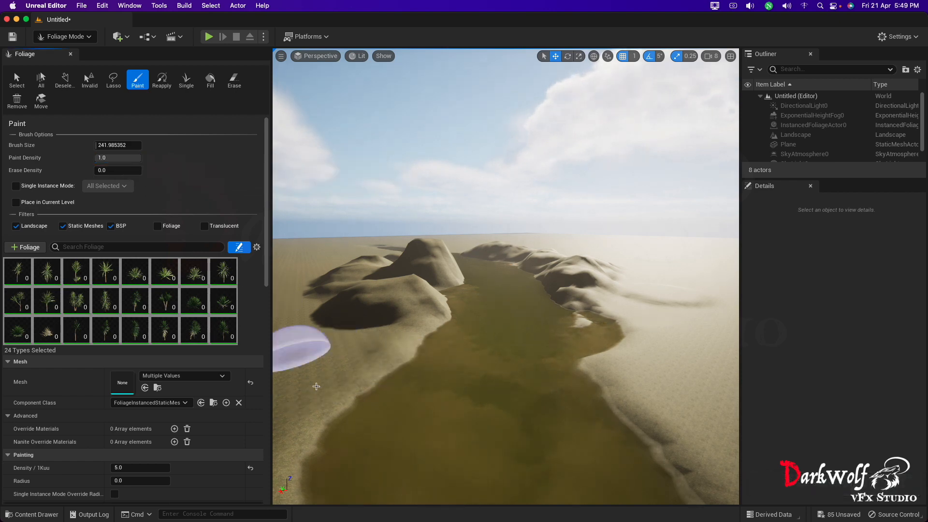
{"action": "left_click", "coordinate": [352, 376]}
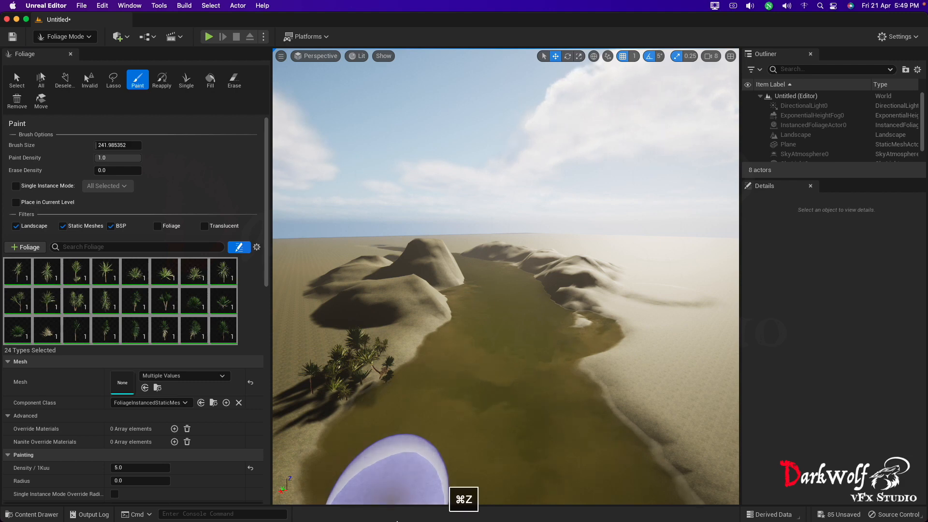
{"action": "key", "text": "super+z"}
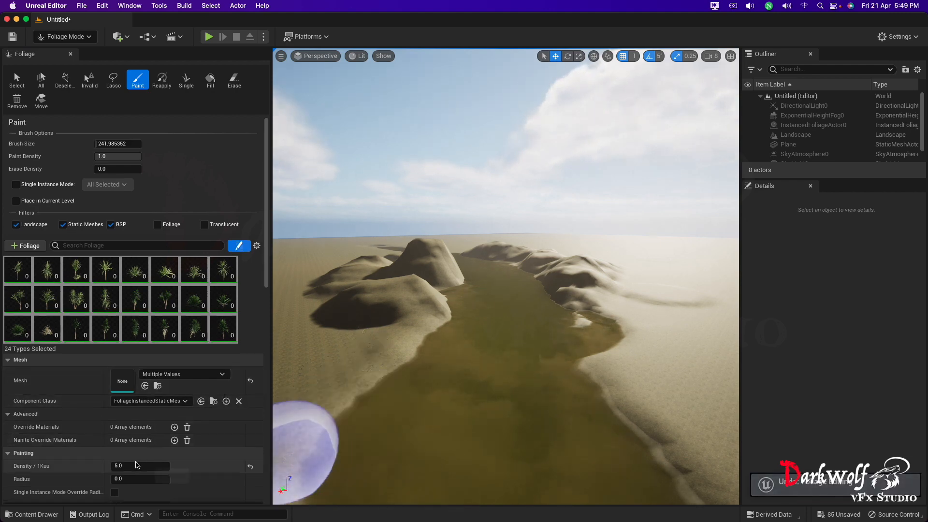
- Set Density / 1Kuu to 10.0 for the selected types and paint yuccas along the left riverbank
{"action": "left_click", "coordinate": [135, 465]}
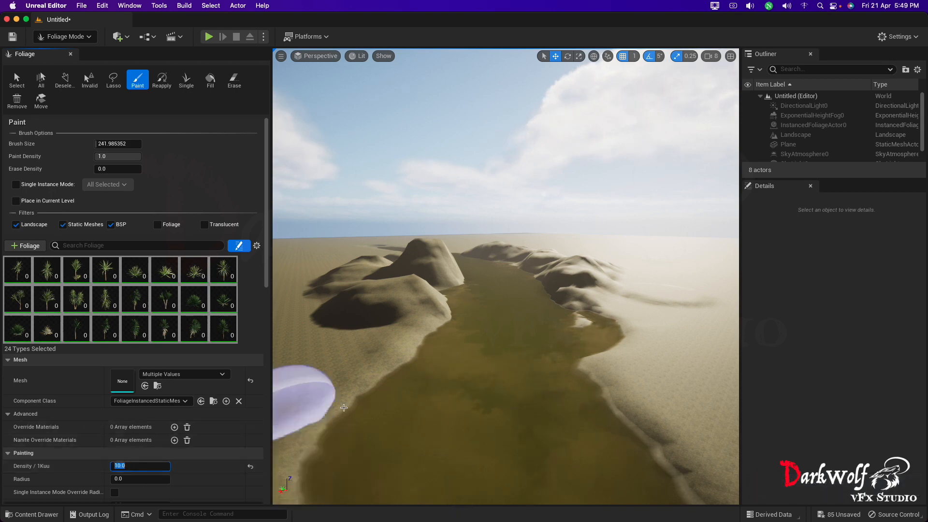
{"action": "mouse_move", "coordinate": [327, 426]}
{"action": "left_mouse_down"}
{"action": "mouse_move", "coordinate": [392, 373]}
{"action": "mouse_move", "coordinate": [435, 314]}
{"action": "left_mouse_up"}
{"action": "scroll", "coordinate": [439, 325], "scroll_direction": "down", "scroll_amount": 5}
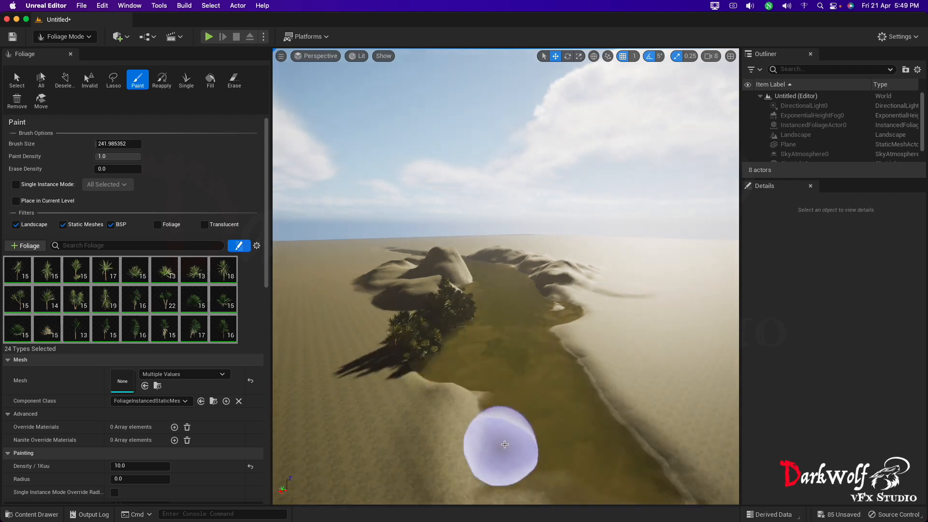
{"action": "mouse_move", "coordinate": [454, 459]}
{"action": "left_mouse_down"}
{"action": "mouse_move", "coordinate": [455, 429]}
{"action": "mouse_move", "coordinate": [415, 392]}
{"action": "mouse_move", "coordinate": [429, 370]}
{"action": "left_mouse_up"}
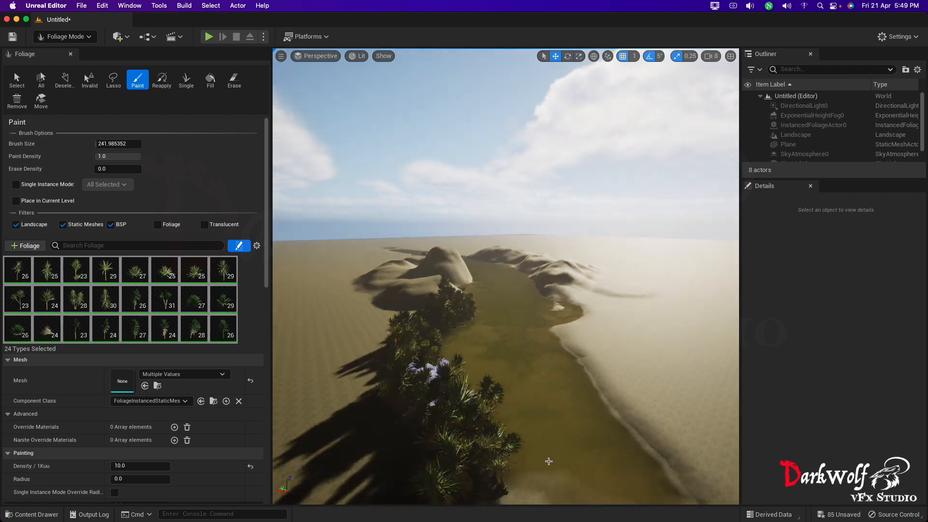
- Paint yuccas around the near end of the river and along its right bank
{"action": "scroll", "coordinate": [596, 398], "scroll_direction": "down", "scroll_amount": 4}
{"action": "mouse_move", "coordinate": [517, 408]}
{"action": "left_mouse_down"}
{"action": "mouse_move", "coordinate": [503, 426]}
{"action": "mouse_move", "coordinate": [599, 478]}
{"action": "mouse_move", "coordinate": [595, 447]}
{"action": "mouse_move", "coordinate": [622, 424]}
{"action": "mouse_move", "coordinate": [659, 431]}
{"action": "mouse_move", "coordinate": [541, 293]}
{"action": "left_mouse_up"}
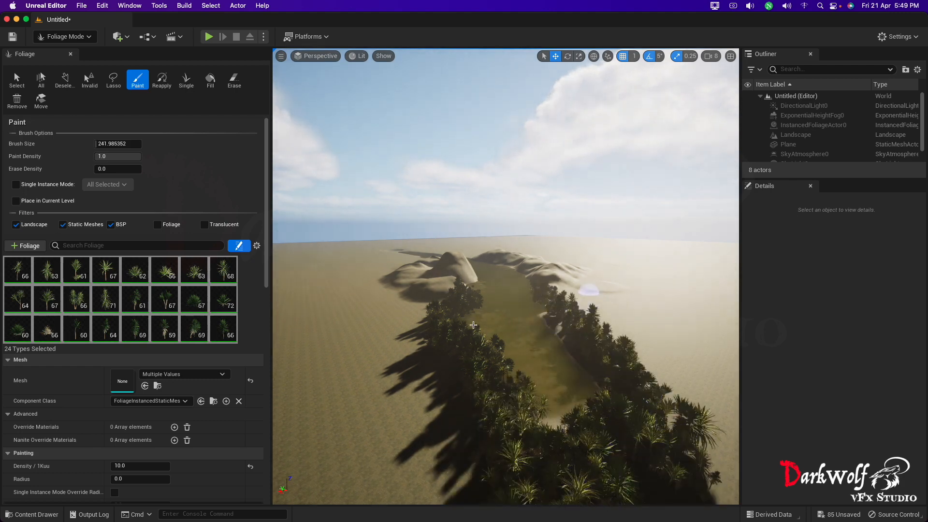
{"action": "mouse_move", "coordinate": [553, 319]}
{"action": "left_mouse_down"}
{"action": "mouse_move", "coordinate": [572, 369]}
{"action": "mouse_move", "coordinate": [590, 379]}
{"action": "left_mouse_up"}
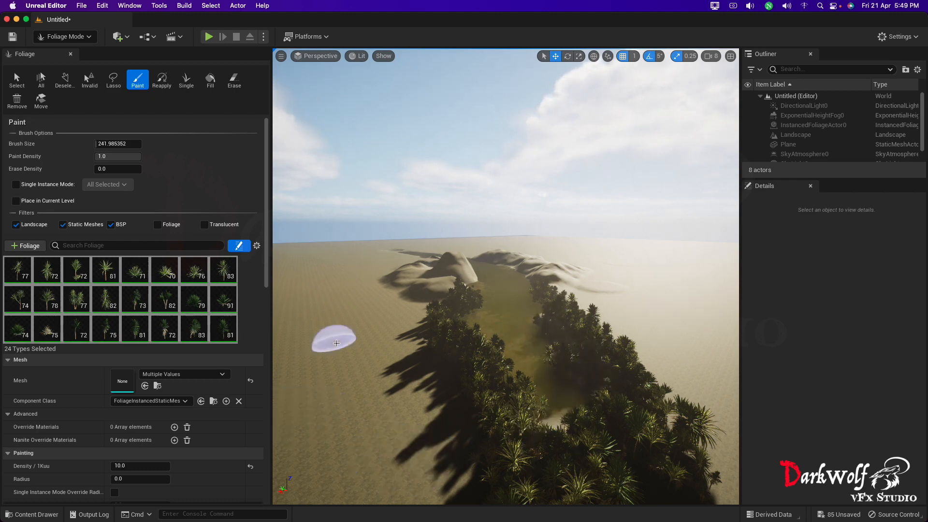
- From an overhead view, fill the bare stretch of riverbank beside the large mounds and extend the yuccas along that bank
{"action": "left_click_drag", "start_coordinate": [412, 308], "coordinate": [610, 326], "text": "alt"}
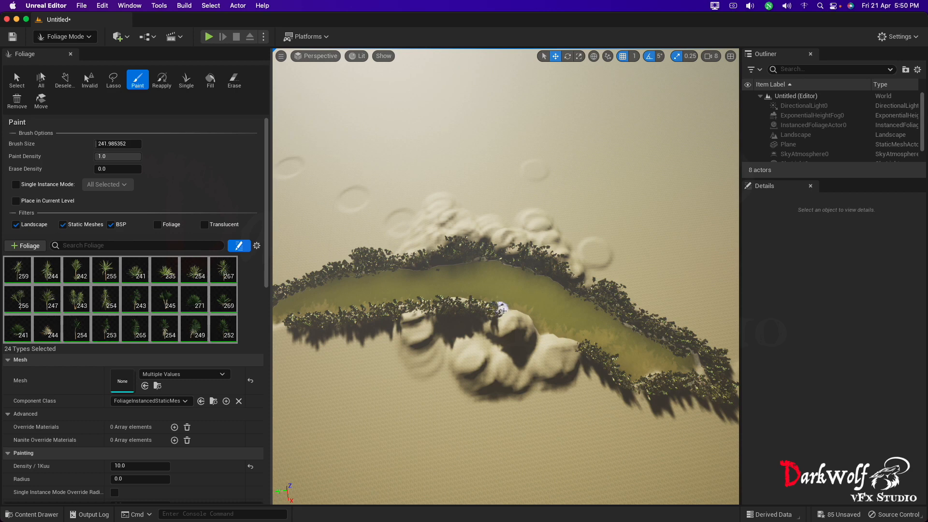
{"action": "left_click_drag", "start_coordinate": [517, 318], "coordinate": [583, 352]}
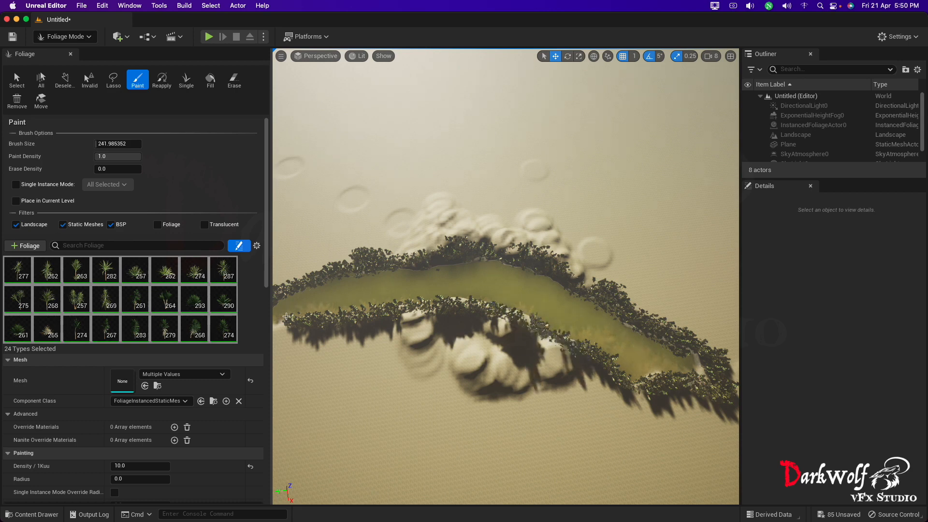
{"action": "scroll", "coordinate": [286, 319], "scroll_direction": "down", "scroll_amount": 2}
{"action": "mouse_move", "coordinate": [314, 323]}
{"action": "left_mouse_down"}
{"action": "mouse_move", "coordinate": [278, 331]}
{"action": "mouse_move", "coordinate": [270, 321]}
{"action": "mouse_move", "coordinate": [377, 322]}
{"action": "left_mouse_up"}
- Paint a dense patch of yuccas around the river's far end to close off the planting
{"action": "scroll", "coordinate": [362, 374], "scroll_direction": "down", "scroll_amount": 1}
{"action": "scroll", "coordinate": [316, 341], "scroll_direction": "down", "scroll_amount": 2}
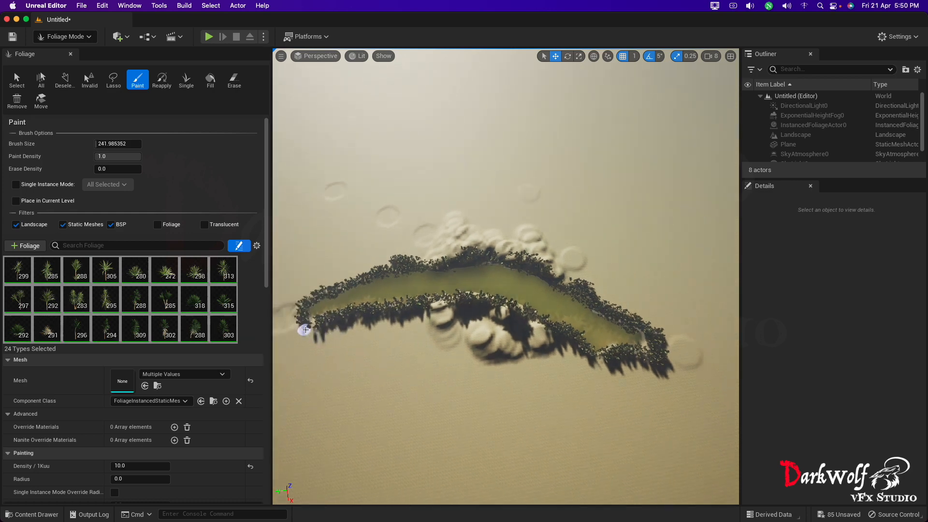
{"action": "mouse_move", "coordinate": [307, 334]}
{"action": "left_mouse_down"}
{"action": "mouse_move", "coordinate": [285, 310]}
{"action": "mouse_move", "coordinate": [287, 299]}
{"action": "left_mouse_up"}
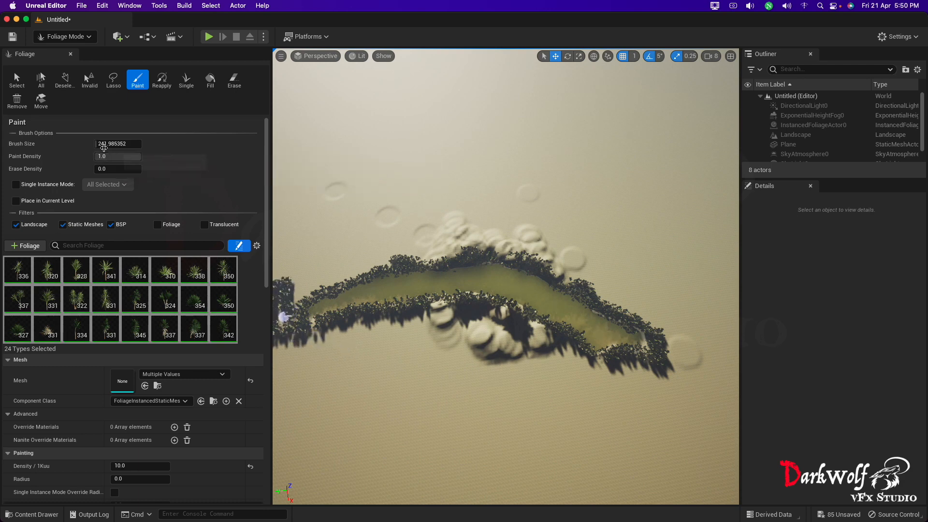
- Try painting a wider cover of yuccas around the river with the brush size raised to about 1424
{"action": "left_click_drag", "start_coordinate": [103, 144], "coordinate": [112, 144]}
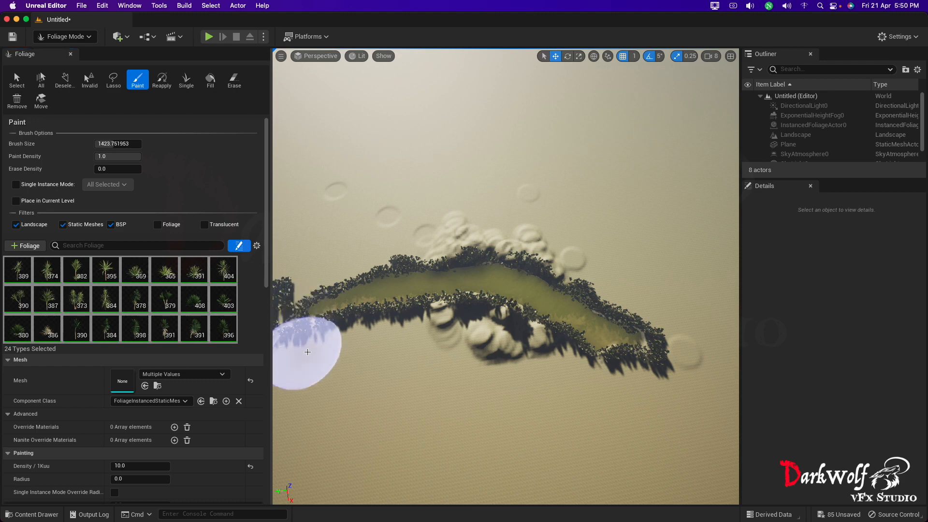
{"action": "mouse_move", "coordinate": [306, 352]}
{"action": "left_mouse_down"}
{"action": "mouse_move", "coordinate": [404, 343]}
{"action": "mouse_move", "coordinate": [491, 393]}
{"action": "mouse_move", "coordinate": [511, 417]}
{"action": "left_mouse_up"}
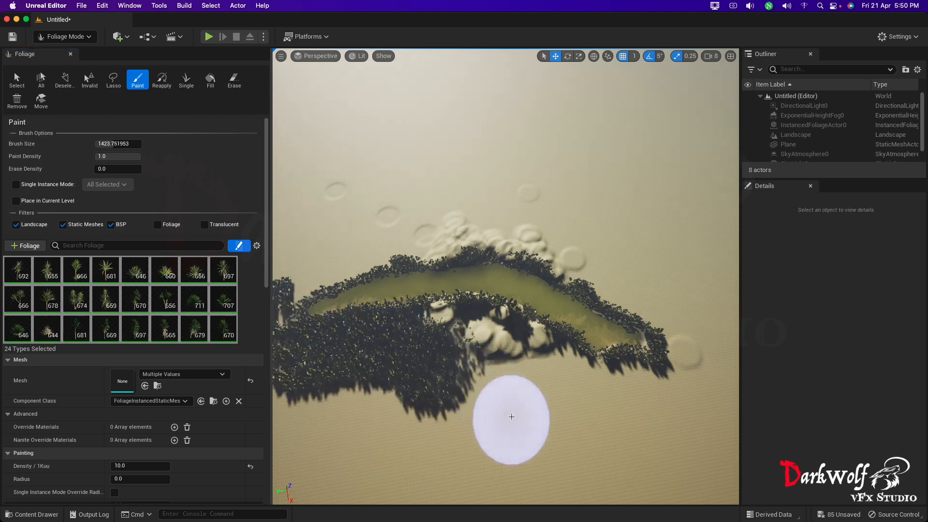
{"action": "key", "text": "super+z"}
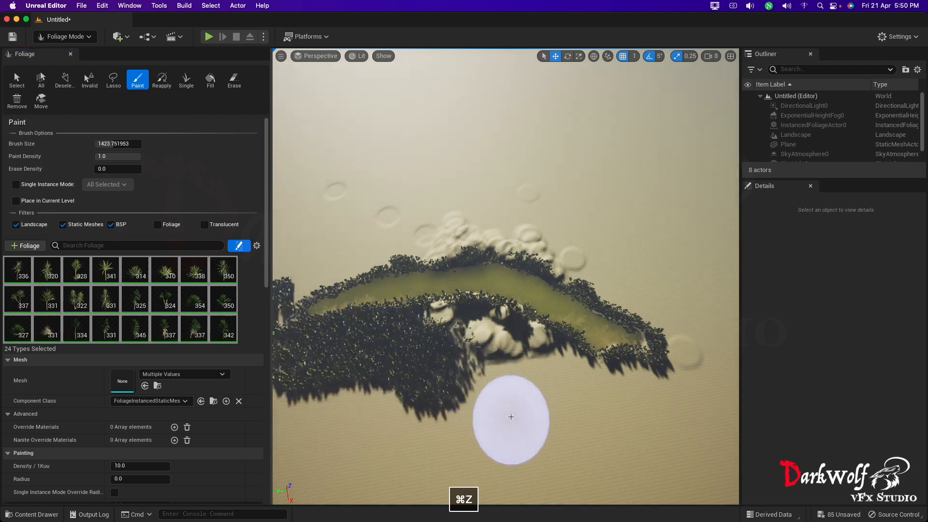
{"action": "mouse_move", "coordinate": [309, 314]}
{"action": "left_mouse_down"}
{"action": "mouse_move", "coordinate": [307, 290]}
{"action": "mouse_move", "coordinate": [385, 269]}
{"action": "mouse_move", "coordinate": [528, 259]}
{"action": "mouse_move", "coordinate": [671, 371]}
{"action": "mouse_move", "coordinate": [572, 300]}
{"action": "mouse_move", "coordinate": [560, 280]}
{"action": "mouse_move", "coordinate": [628, 399]}
{"action": "left_mouse_up"}
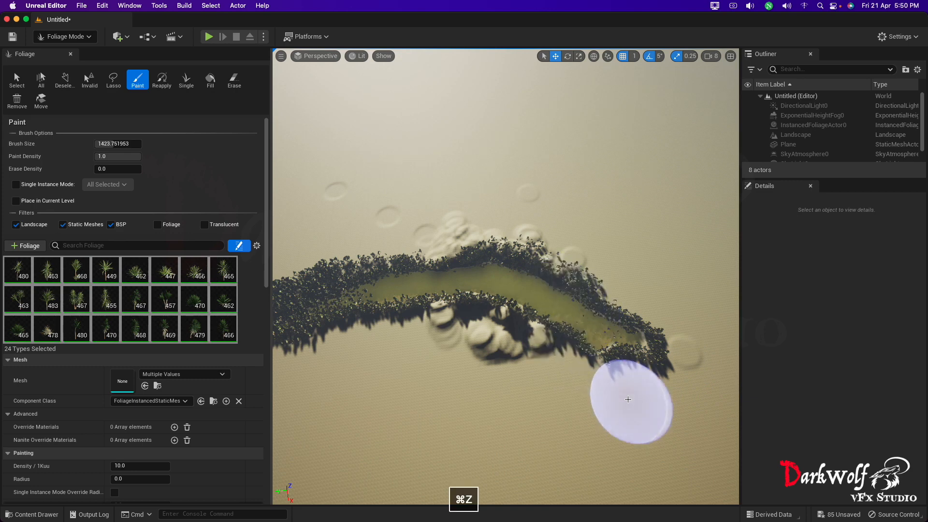
- Undo the wide yucca strokes together with the outermost patch at the river's end, and return to Selection Mode
{"action": "key", "text": "super+z"}
{"action": "key", "text": "super+z"}
{"action": "key", "text": "super+z"}
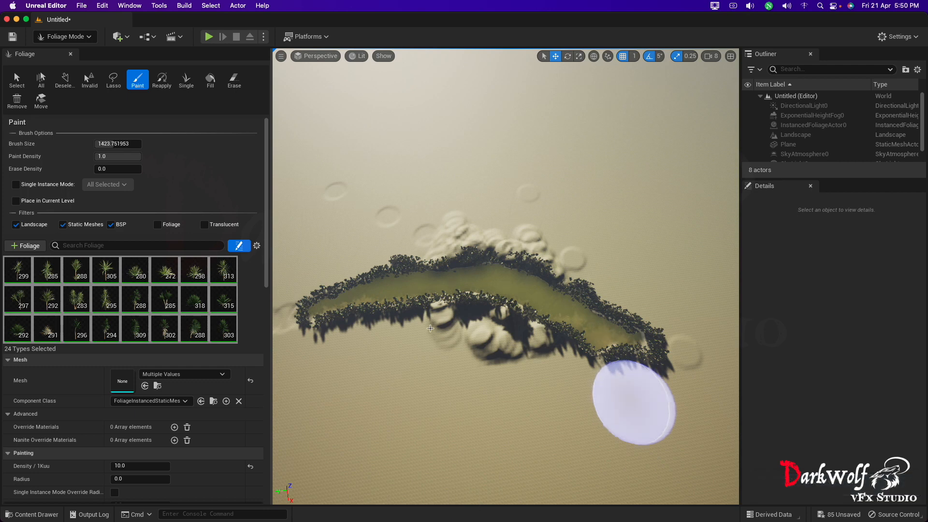
{"action": "left_click", "coordinate": [81, 38]}
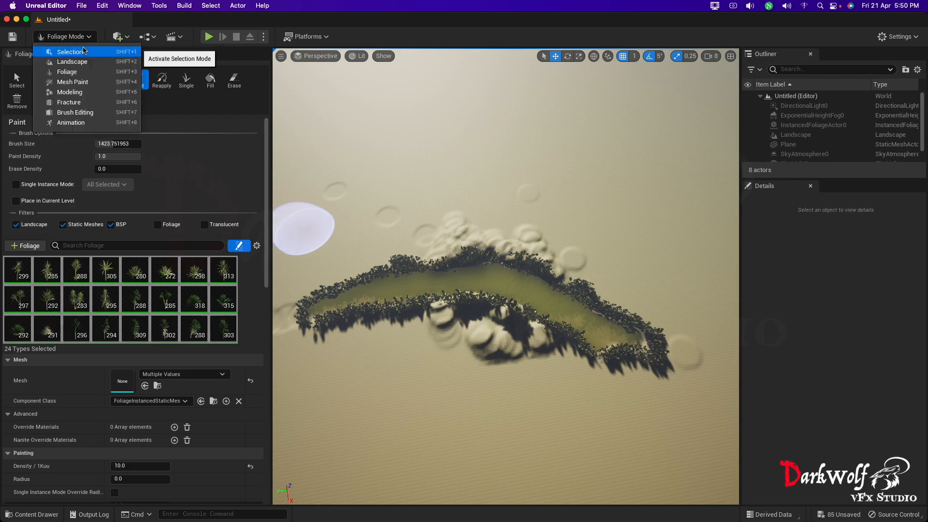
{"action": "left_click", "coordinate": [81, 50]}
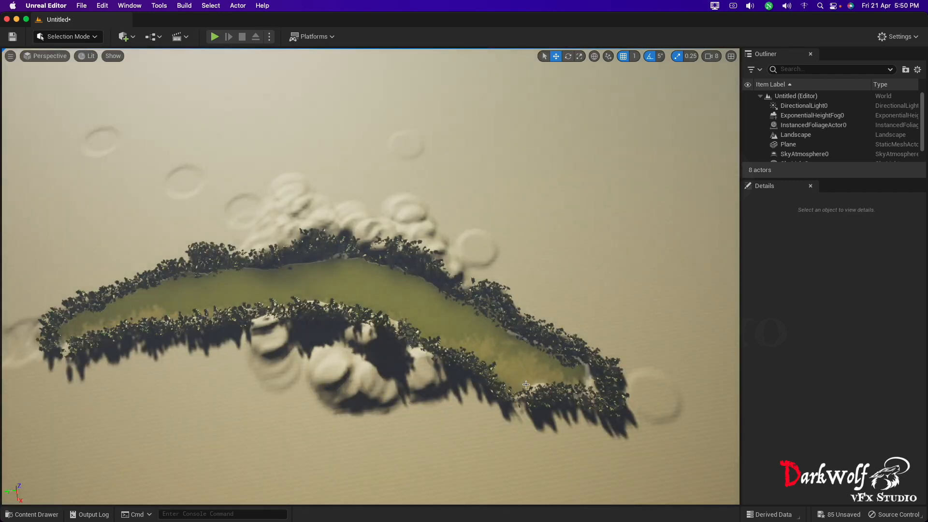
- Examine the planted river from outside its near end and from close above the water between the banks
{"action": "left_click_drag", "start_coordinate": [526, 384], "coordinate": [345, 251], "text": "alt"}
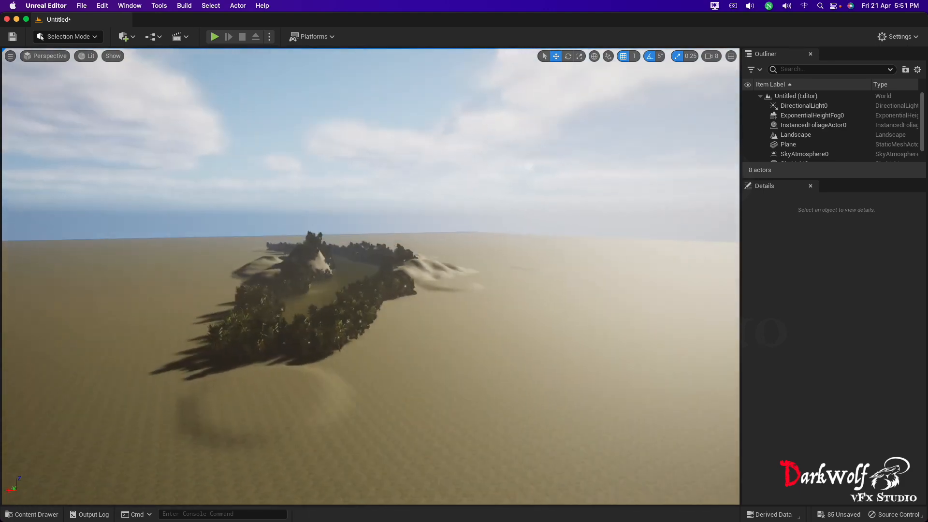
{"action": "scroll", "coordinate": [277, 425], "scroll_direction": "up", "scroll_amount": 5}
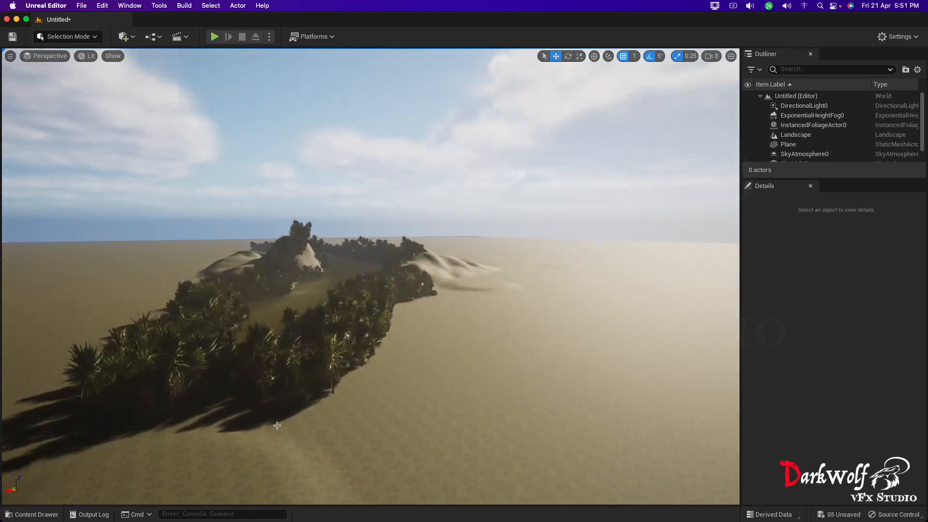
{"action": "scroll", "coordinate": [277, 425], "scroll_direction": "up", "scroll_amount": 10}
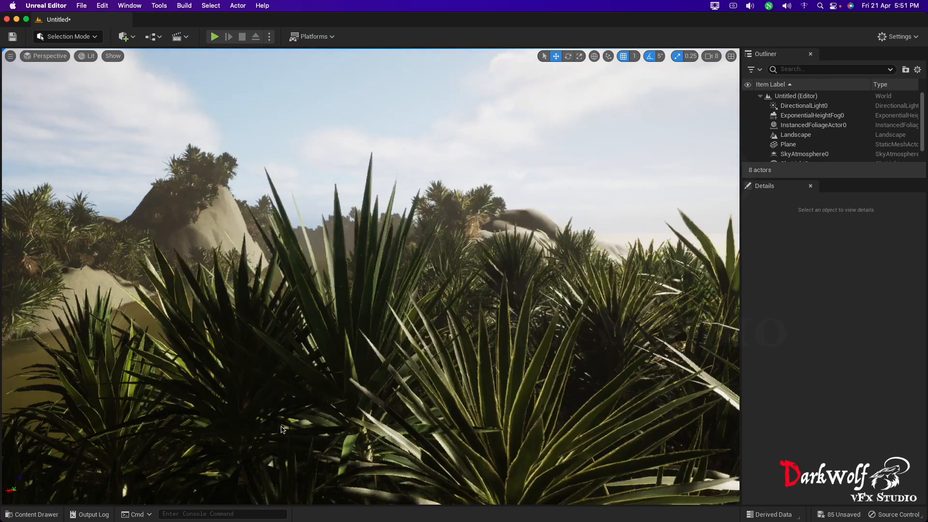
{"action": "scroll", "coordinate": [283, 429], "scroll_direction": "up", "scroll_amount": 10}
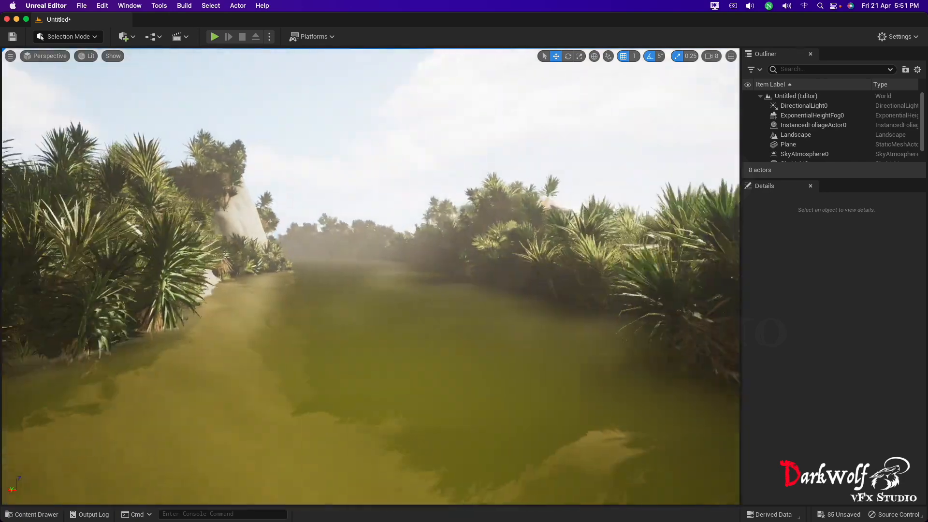
{"action": "scroll", "coordinate": [267, 427], "scroll_direction": "up", "scroll_amount": 10}
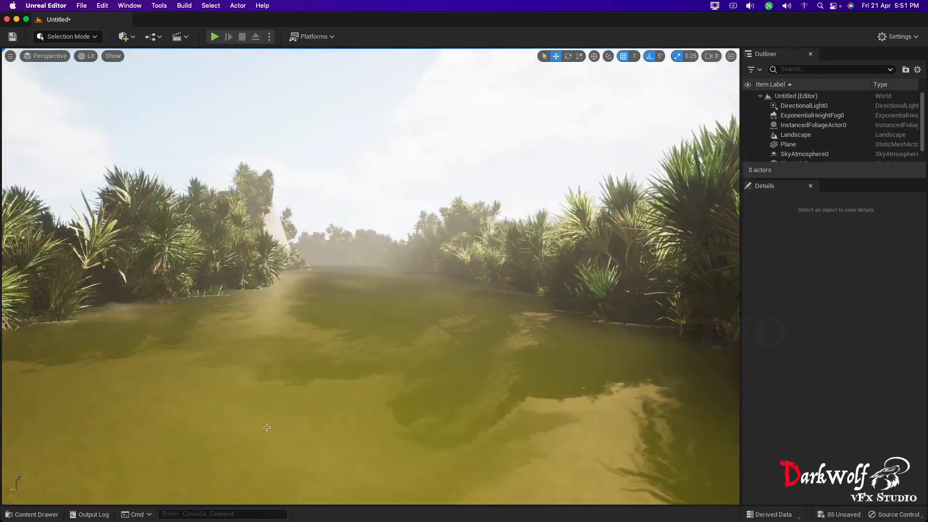
{"action": "left_click_drag", "start_coordinate": [267, 428], "coordinate": [267, 466]}
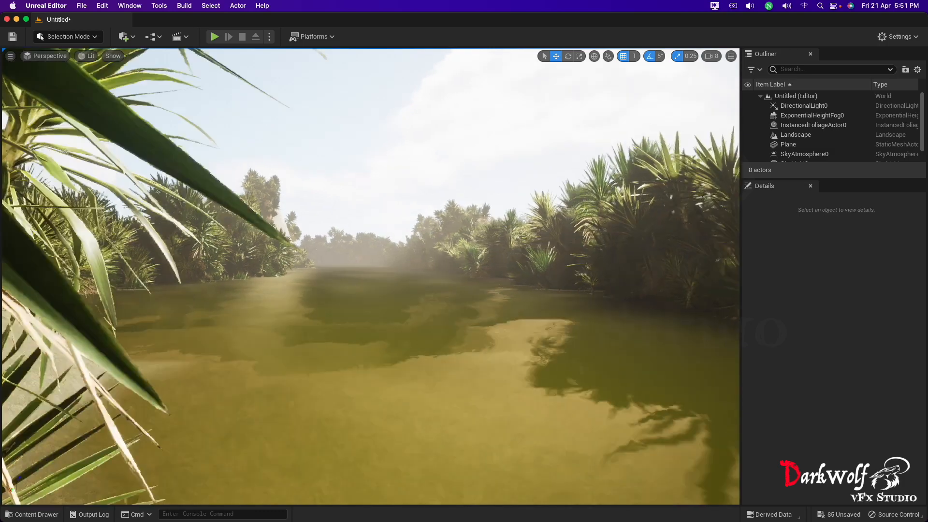
{"action": "key", "text": "Left"}
{"action": "key", "text": "Right"}
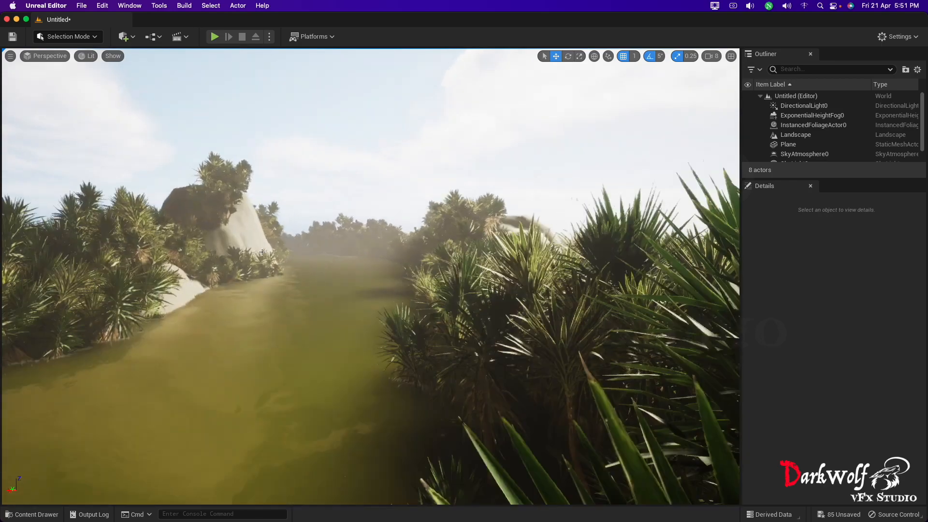
- Inspect the river at water level and the yuccas at its near end from close range
{"action": "scroll", "coordinate": [262, 251], "scroll_direction": "up", "scroll_amount": 3}
{"action": "left_click_drag", "start_coordinate": [262, 251], "coordinate": [192, 198], "text": "alt"}
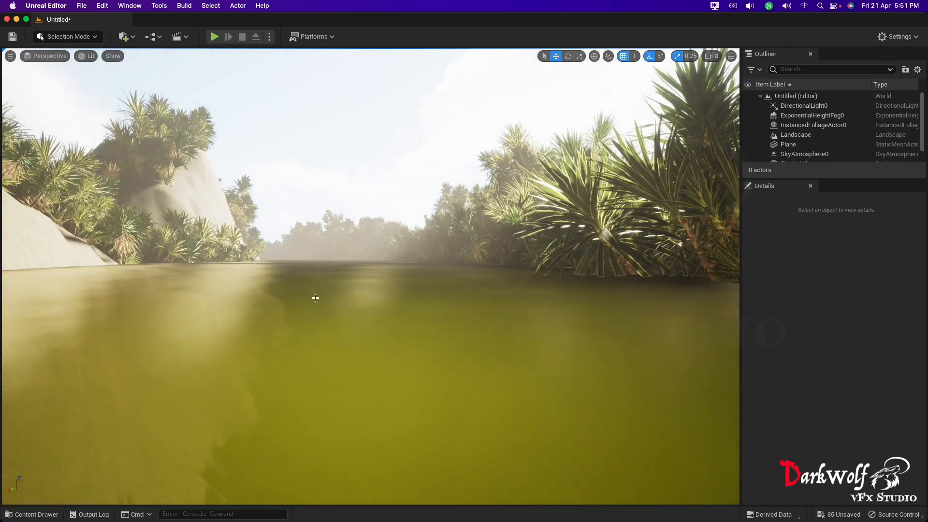
{"action": "scroll", "coordinate": [315, 297], "scroll_direction": "down", "scroll_amount": 3}
{"action": "left_click_drag", "start_coordinate": [343, 340], "coordinate": [339, 338], "text": "alt"}
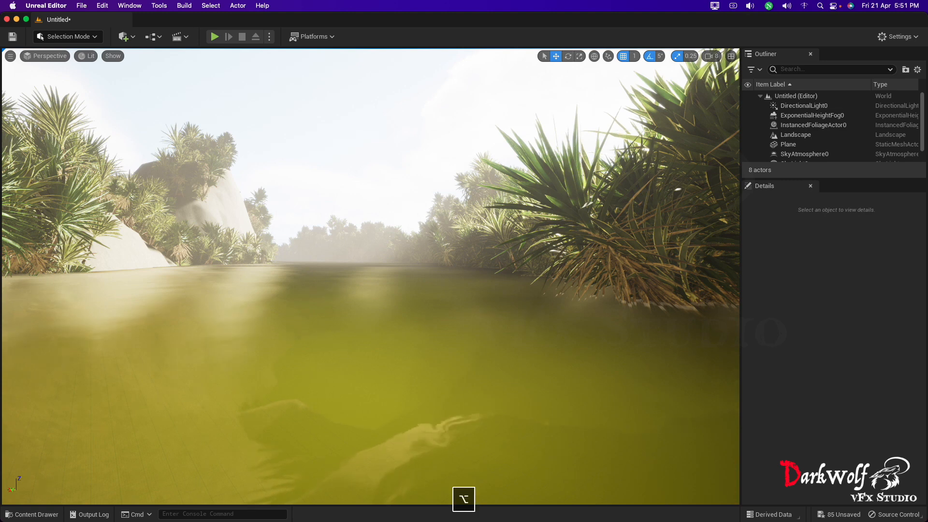
{"action": "middle_click_drag", "start_coordinate": [339, 338], "coordinate": [338, 309], "text": "alt"}
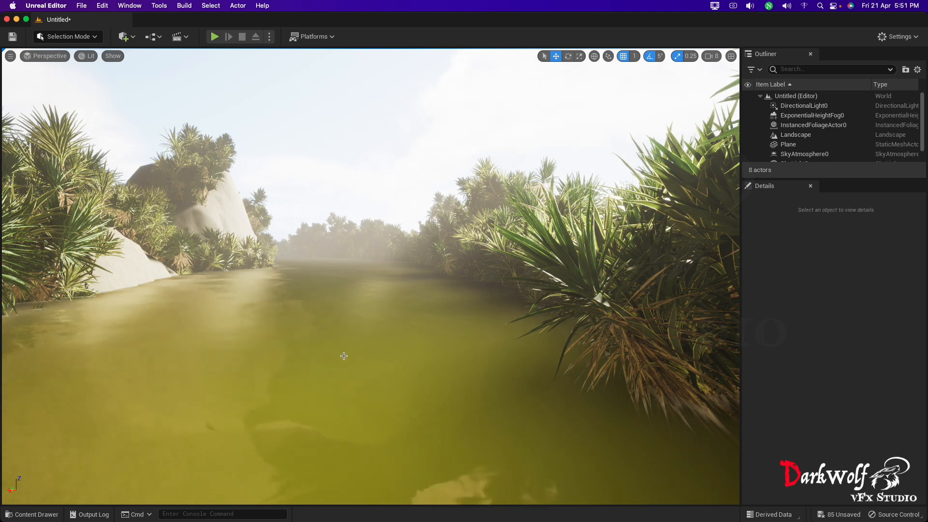
{"action": "scroll", "coordinate": [344, 355], "scroll_direction": "down", "scroll_amount": 10}
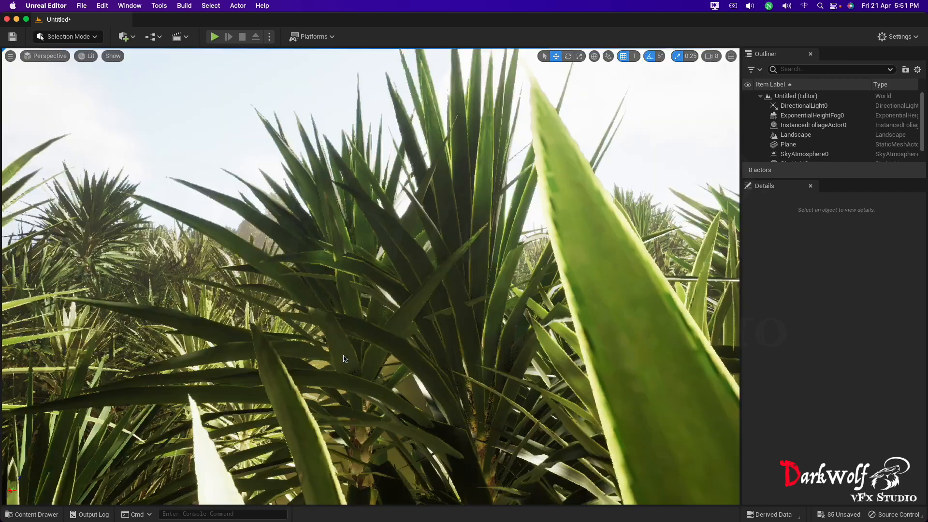
{"action": "scroll", "coordinate": [309, 301], "scroll_direction": "down", "scroll_amount": 10}
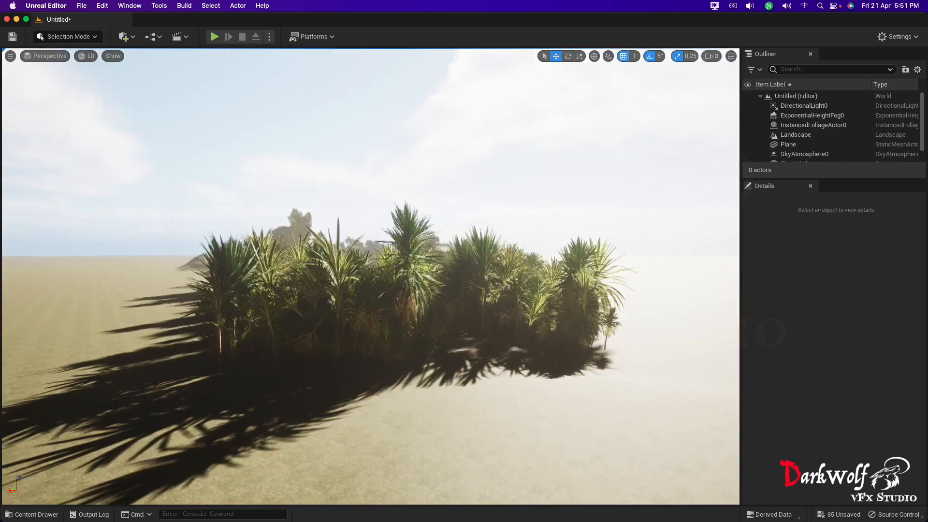
{"action": "scroll", "coordinate": [357, 329], "scroll_direction": "up", "scroll_amount": 10}
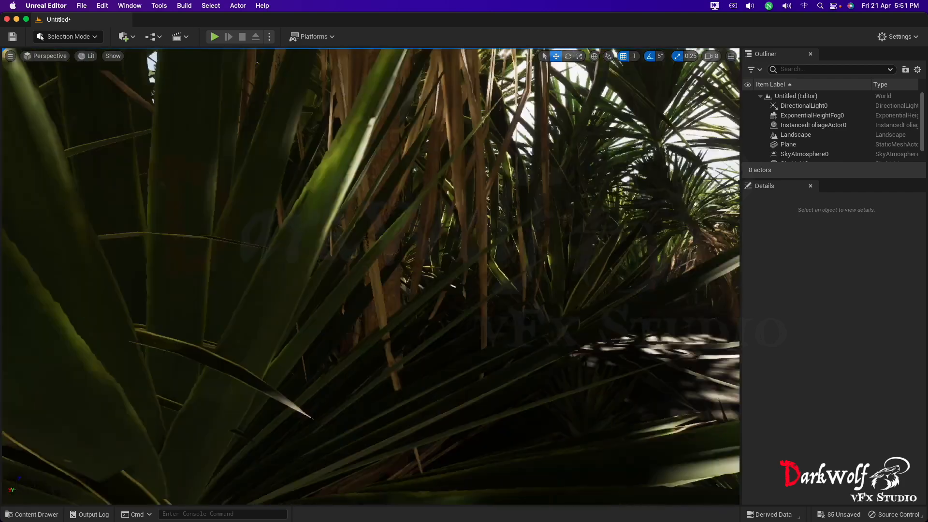
{"action": "scroll", "coordinate": [370, 275], "scroll_direction": "down", "scroll_amount": 10}
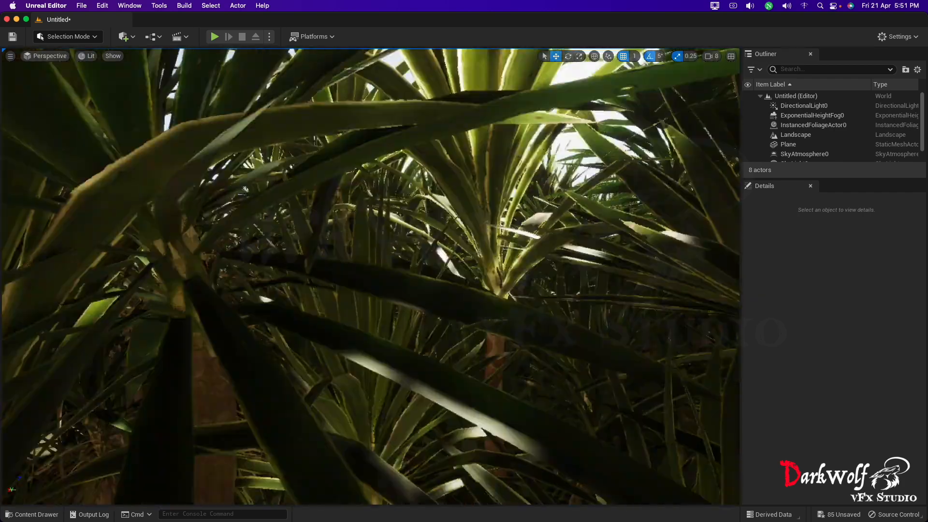
{"action": "scroll", "coordinate": [370, 276], "scroll_direction": "down", "scroll_amount": 10}
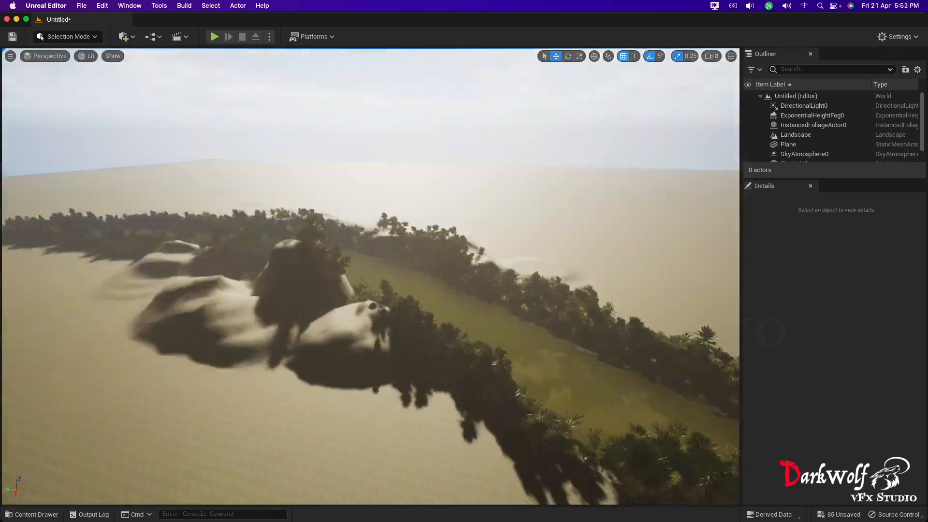
- Examine the whole river, its mounds and the yucca planting on both banks from above
{"action": "right_click_drag", "start_coordinate": [370, 276], "coordinate": [684, 286]}
{"action": "scroll", "coordinate": [209, 358], "scroll_direction": "down", "scroll_amount": 3}
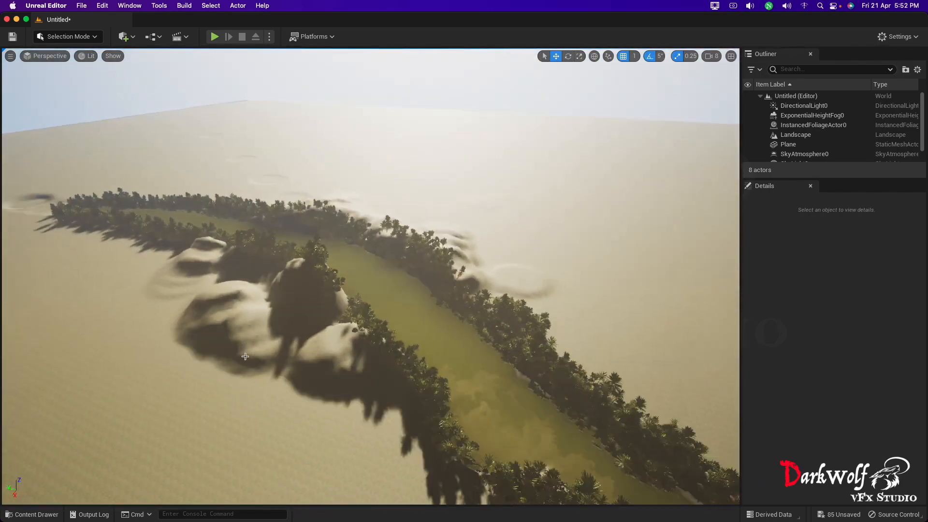
{"action": "scroll", "coordinate": [228, 342], "scroll_direction": "down", "scroll_amount": 2}
{"action": "left_click_drag", "start_coordinate": [227, 343], "coordinate": [271, 328], "text": "alt"}
{"action": "scroll", "coordinate": [269, 390], "scroll_direction": "down", "scroll_amount": 8}
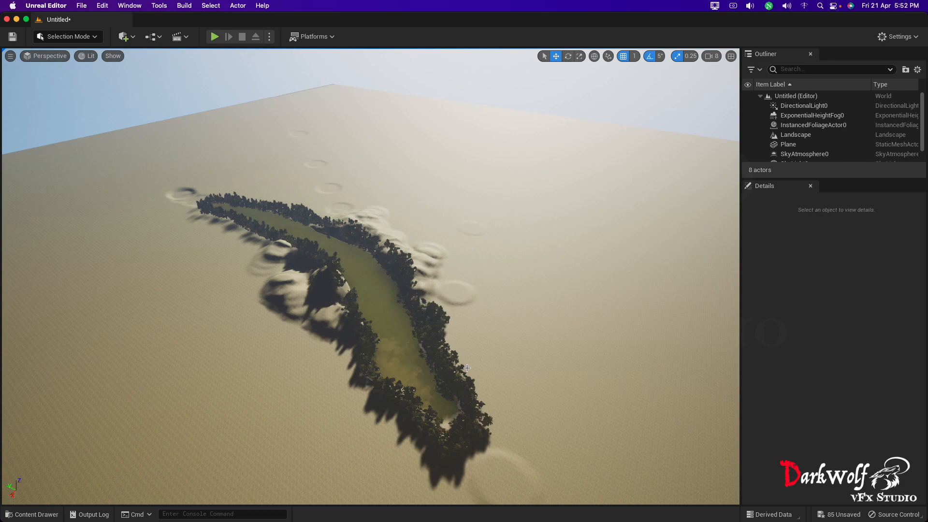
{"action": "left_click_drag", "start_coordinate": [467, 368], "coordinate": [290, 338], "text": "alt"}
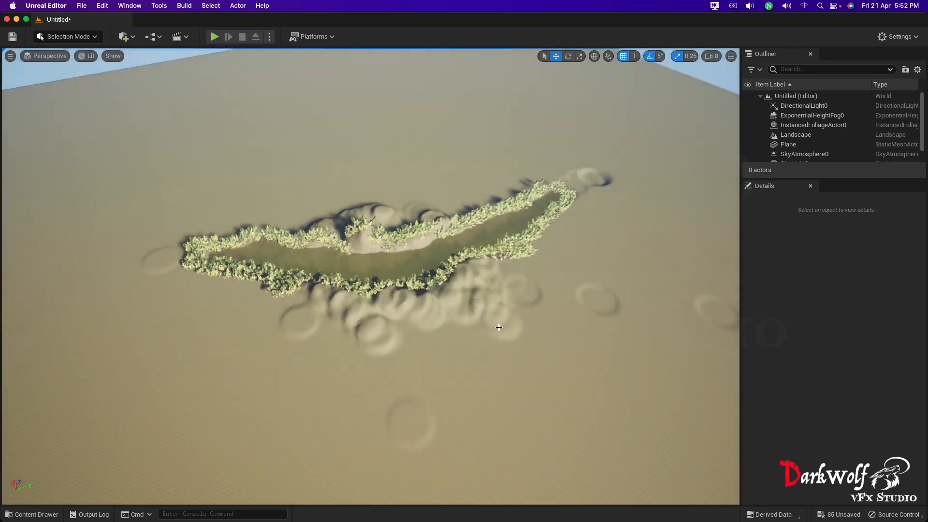
{"action": "scroll", "coordinate": [212, 302], "scroll_direction": "up", "scroll_amount": 5}
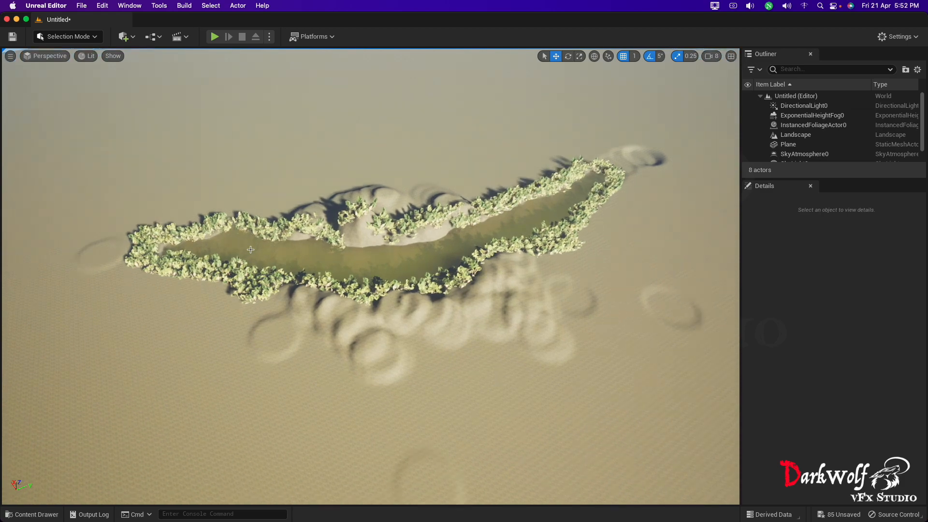
{"action": "scroll", "coordinate": [251, 258], "scroll_direction": "up", "scroll_amount": 7}
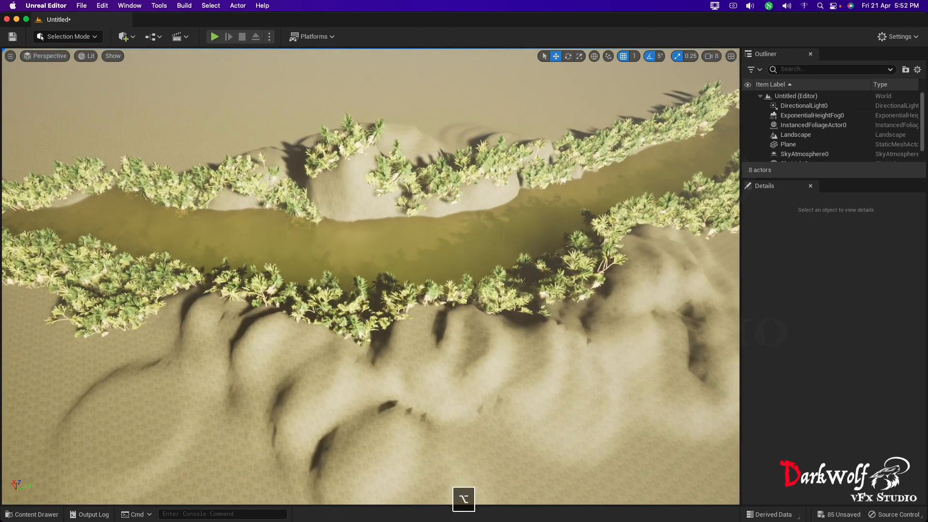
{"action": "left_click_drag", "start_coordinate": [250, 258], "coordinate": [275, 309], "text": "alt"}
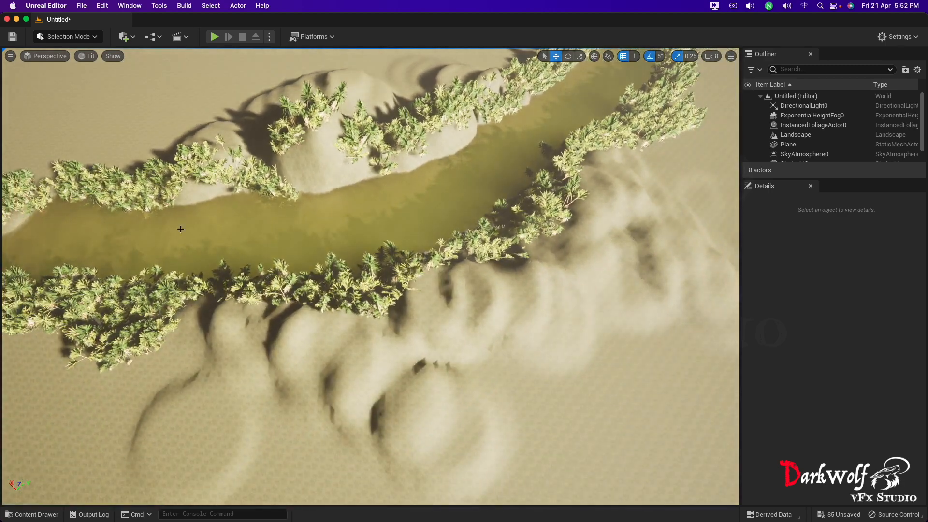
{"action": "scroll", "coordinate": [180, 229], "scroll_direction": "up", "scroll_amount": 8}
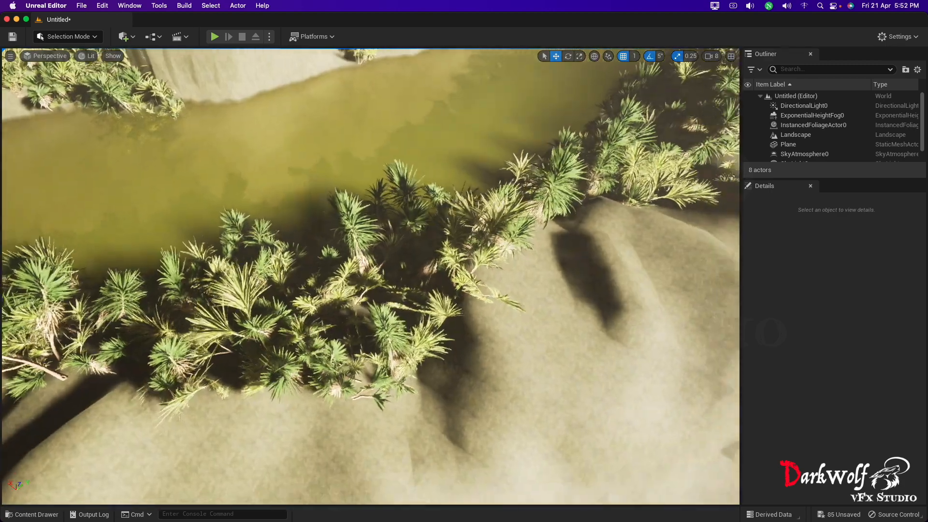
{"action": "right_click_drag", "start_coordinate": [117, 264], "coordinate": [276, 290]}
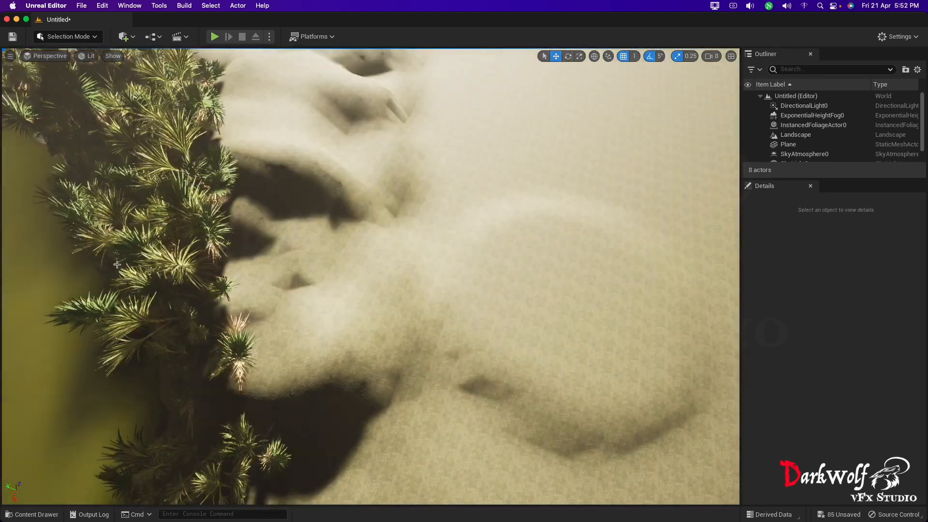
- Check how the water surface and the yucca-lined banks look from low viewpoints along the river
{"action": "left_click_drag", "start_coordinate": [117, 264], "coordinate": [82, 213], "text": "alt"}
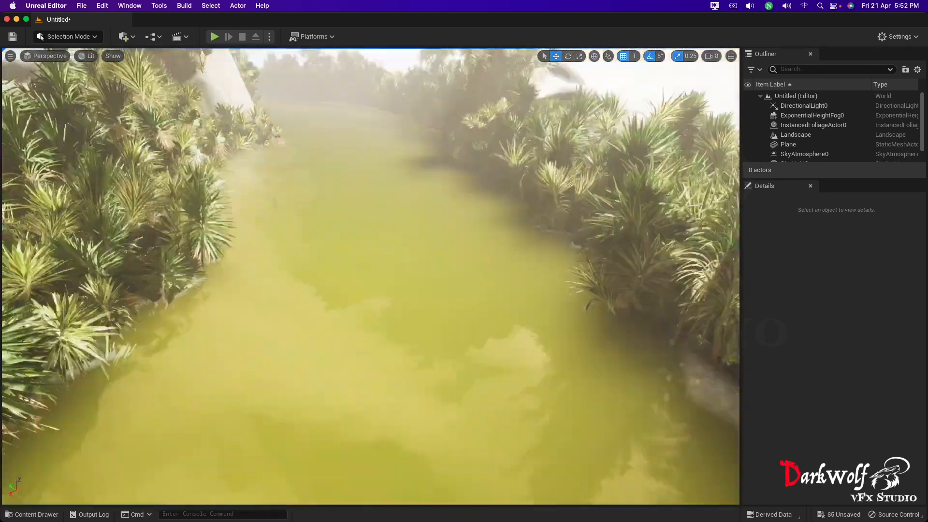
{"action": "mouse_move", "coordinate": [370, 276]}
{"action": "right_mouse_down"}
{"action": "mouse_move", "coordinate": [358, 227]}
{"action": "mouse_move", "coordinate": [420, 271]}
{"action": "mouse_move", "coordinate": [348, 247]}
{"action": "mouse_move", "coordinate": [372, 271]}
{"action": "right_mouse_up"}
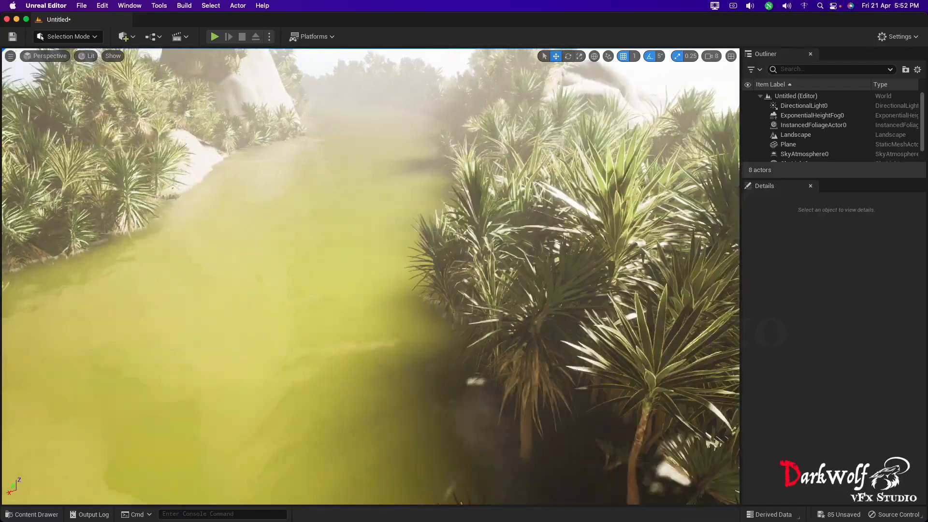
{"action": "left_click_drag", "start_coordinate": [370, 276], "coordinate": [285, 401], "text": "alt"}
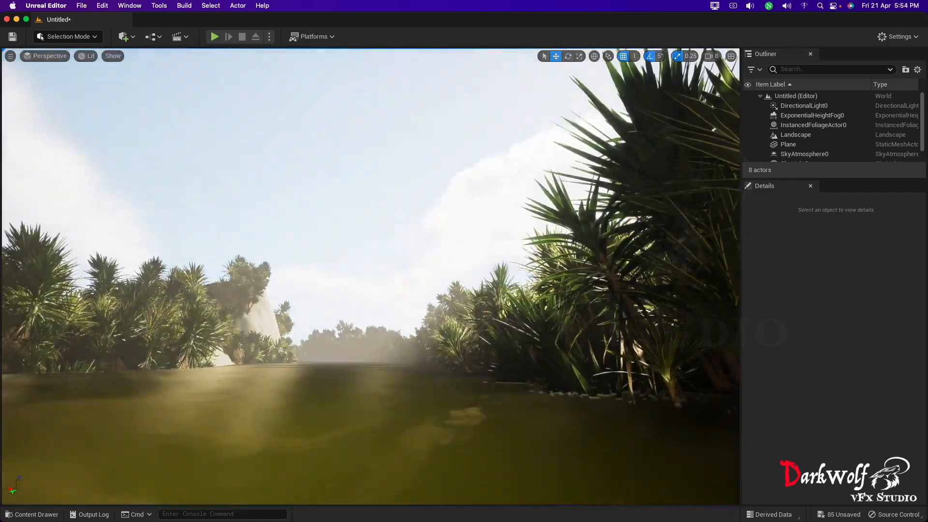
{"action": "right_click_drag", "start_coordinate": [283, 277], "coordinate": [283, 333]}
{"action": "right_click_drag", "start_coordinate": [176, 246], "coordinate": [177, 310]}
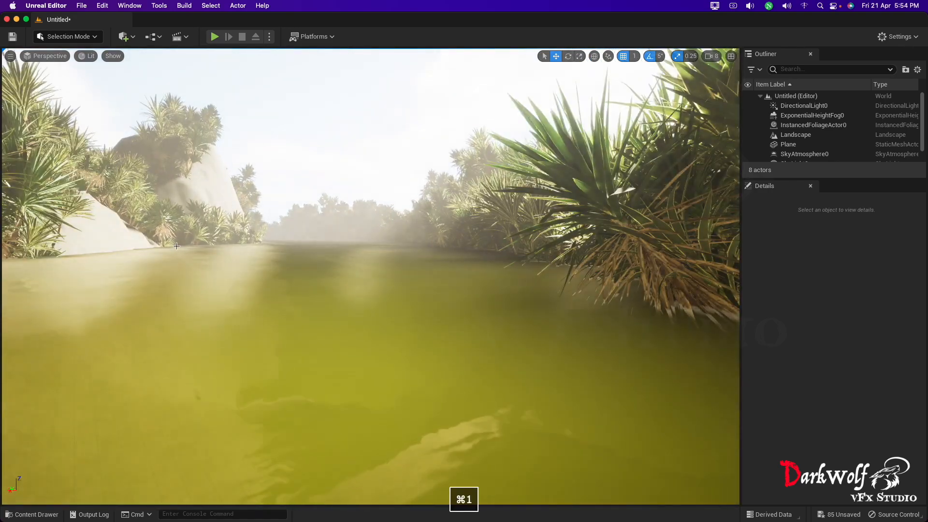
{"action": "scroll", "coordinate": [176, 246], "scroll_direction": "down", "scroll_amount": 5}
{"action": "key", "text": "super+1"}
{"action": "scroll", "coordinate": [177, 246], "scroll_direction": "up", "scroll_amount": 5}
{"action": "scroll", "coordinate": [768, 144], "scroll_direction": "down", "scroll_amount": 2}
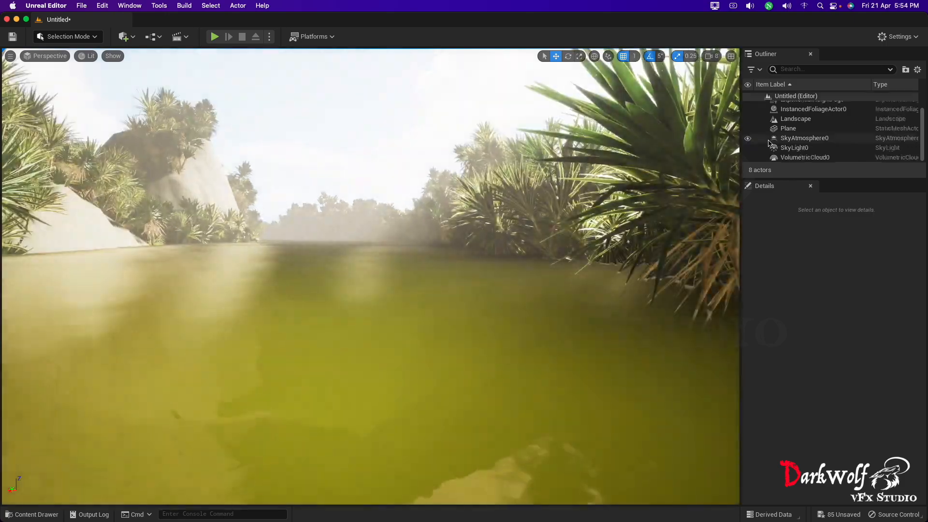
{"action": "scroll", "coordinate": [769, 143], "scroll_direction": "up", "scroll_amount": 2}
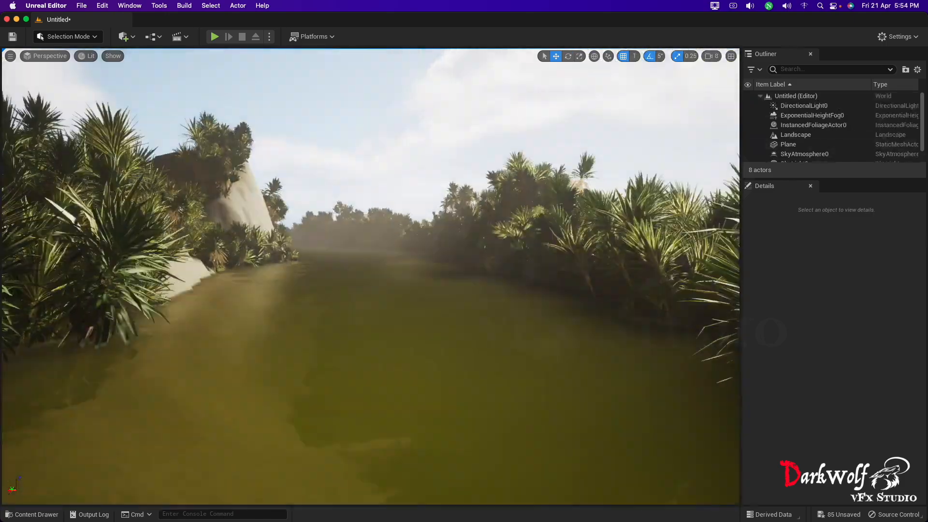
{"action": "mouse_move", "coordinate": [351, 354]}
{"action": "right_mouse_down"}
{"action": "mouse_move", "coordinate": [338, 358]}
{"action": "mouse_move", "coordinate": [405, 362]}
{"action": "mouse_move", "coordinate": [352, 360]}
{"action": "right_mouse_up"}
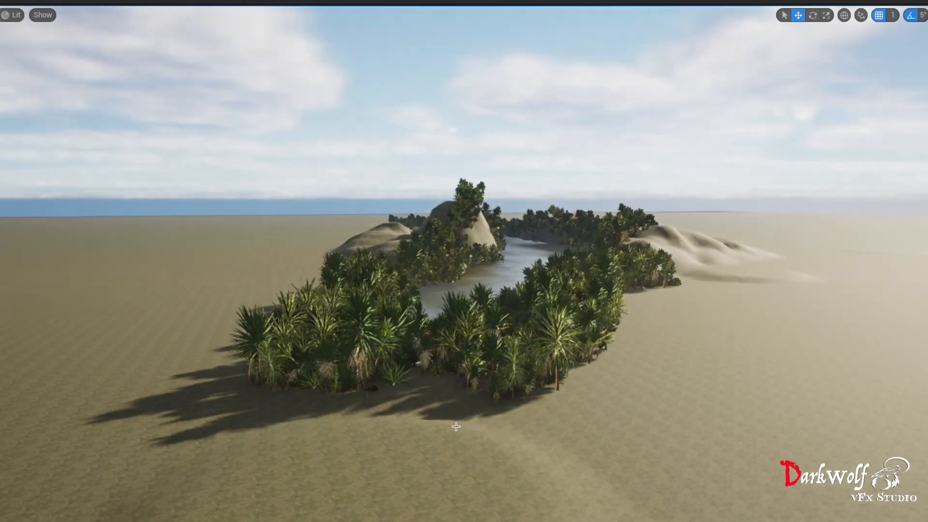
{"action": "scroll", "coordinate": [514, 376], "scroll_direction": "up", "scroll_amount": 10}
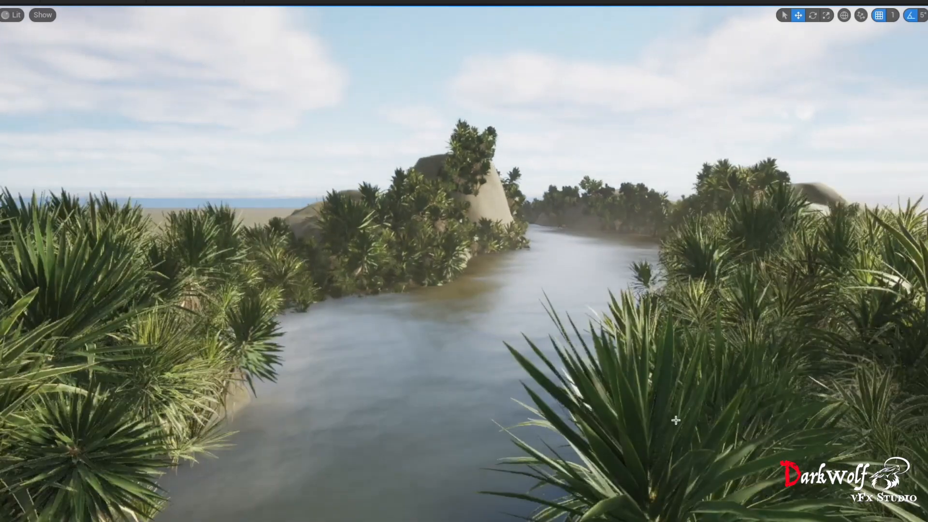